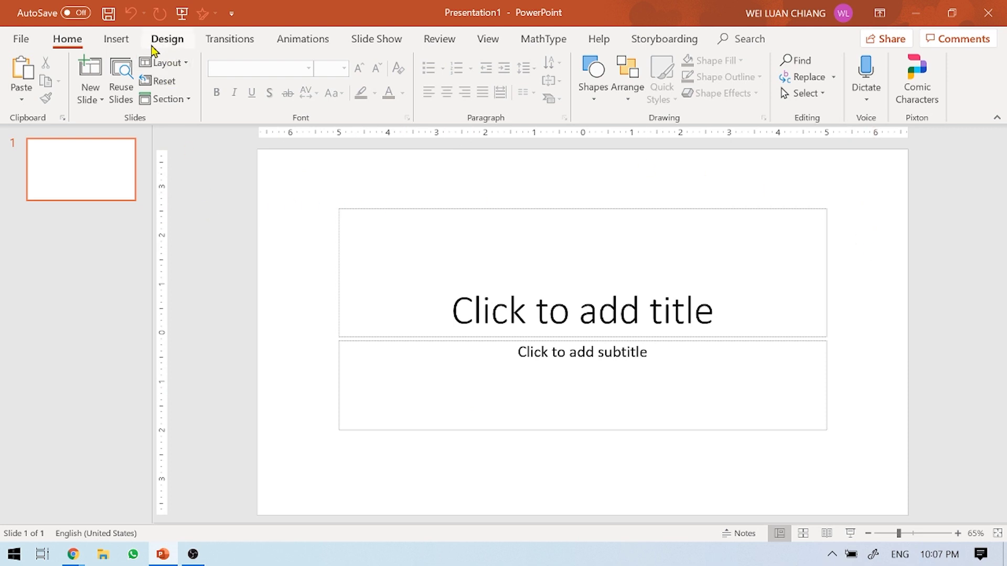
# Open Custom Slide Size from the Design tab's Slide Size menu.
pyautogui.click(167, 40)
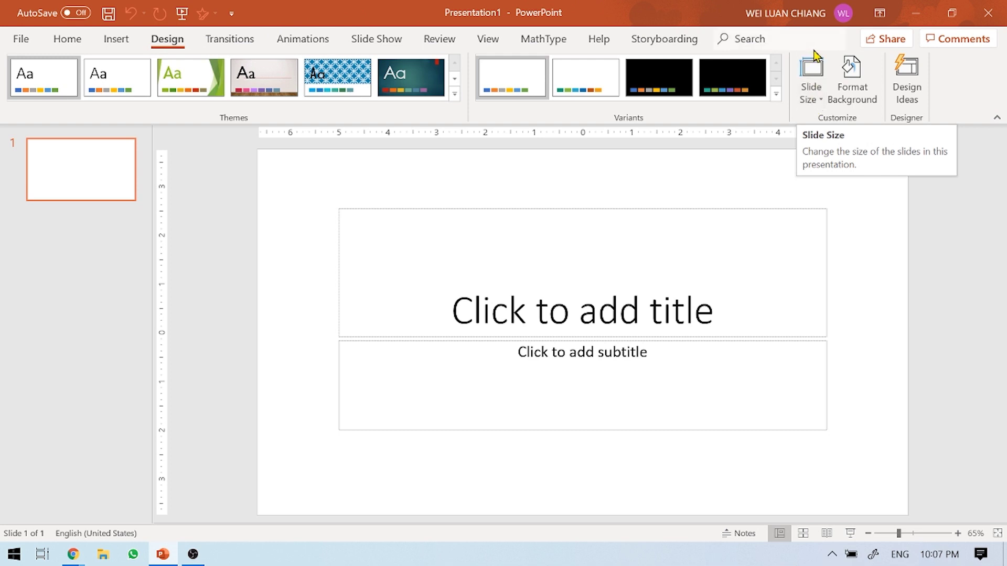
pyautogui.click(821, 99)
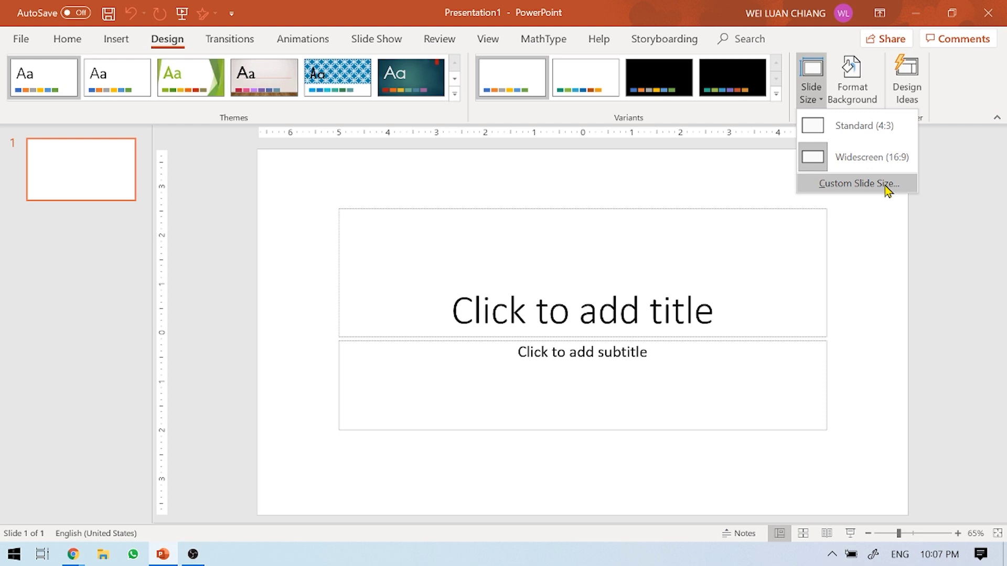
pyautogui.click(886, 185)
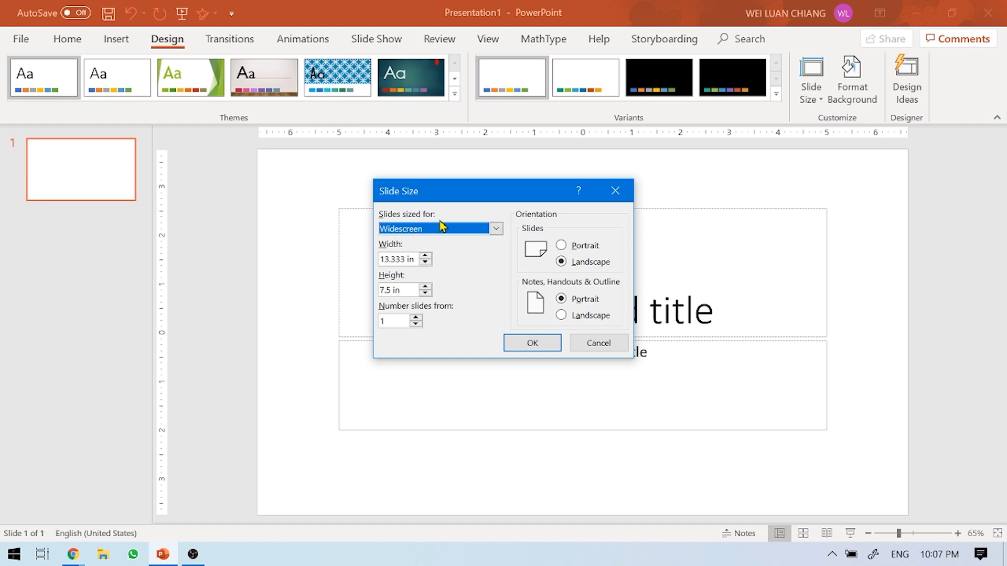
# Set the slide size to A4 Paper (210x297 mm) with portrait orientation and confirm.
pyautogui.click(502, 231)
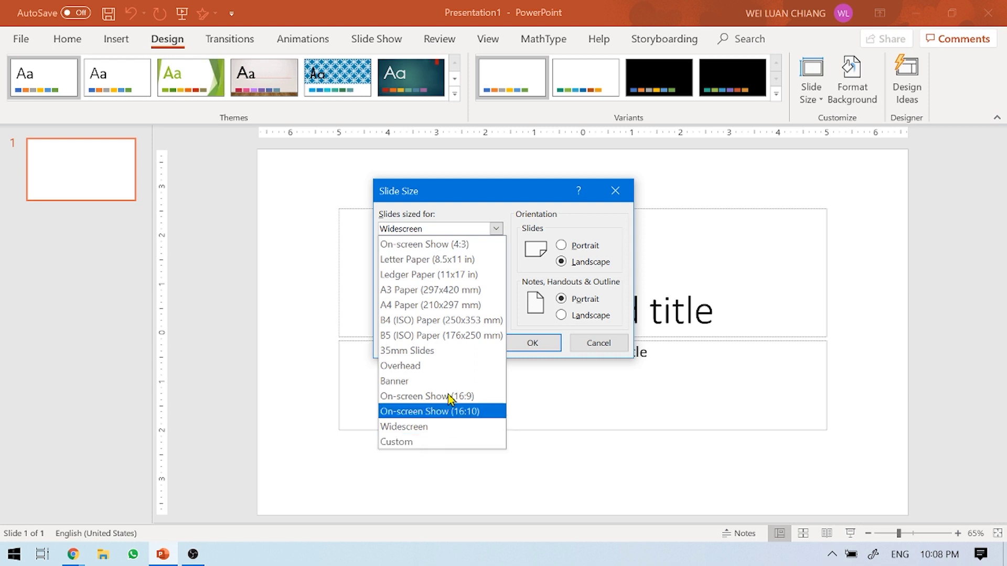
pyautogui.click(454, 306)
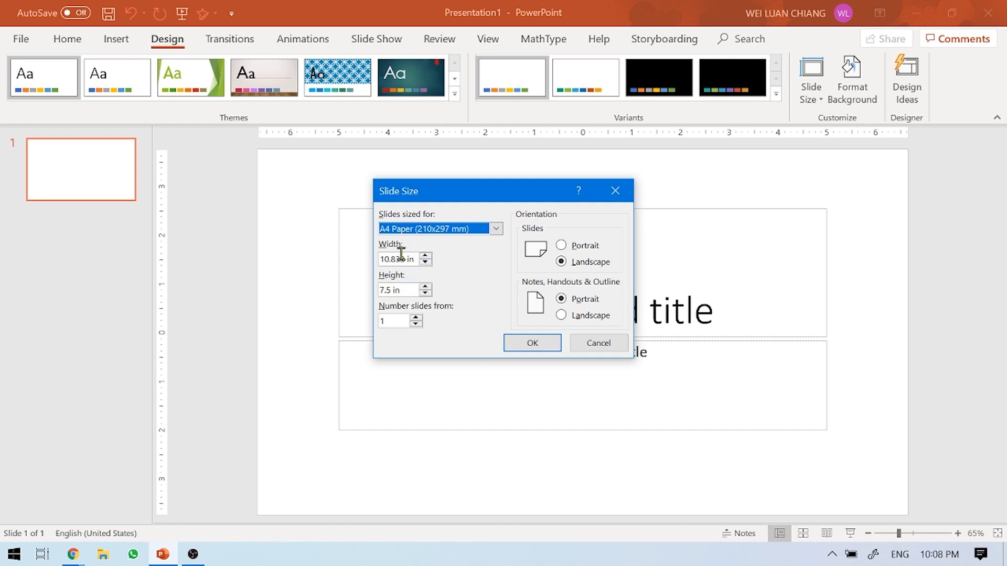
pyautogui.click(580, 248)
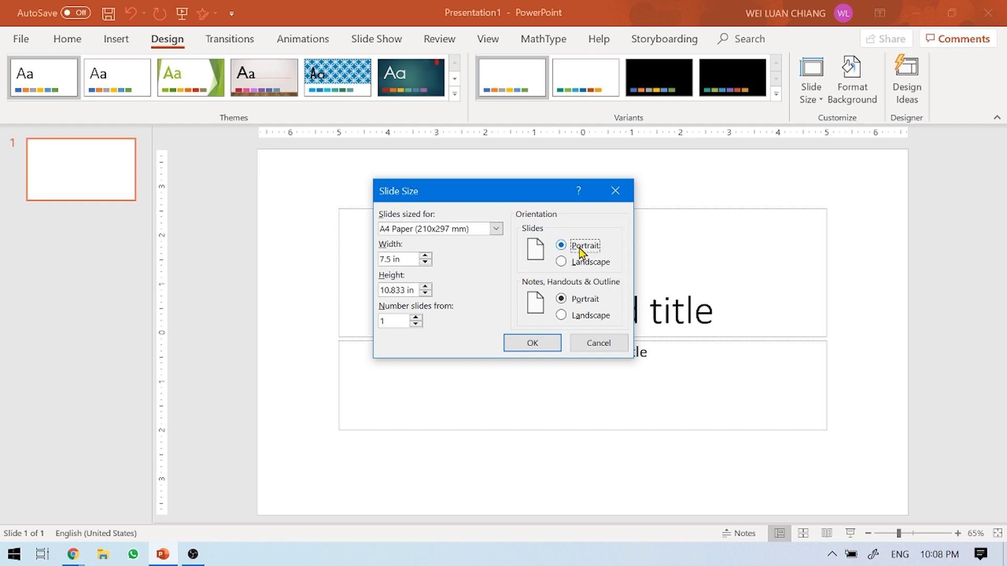
pyautogui.click(580, 264)
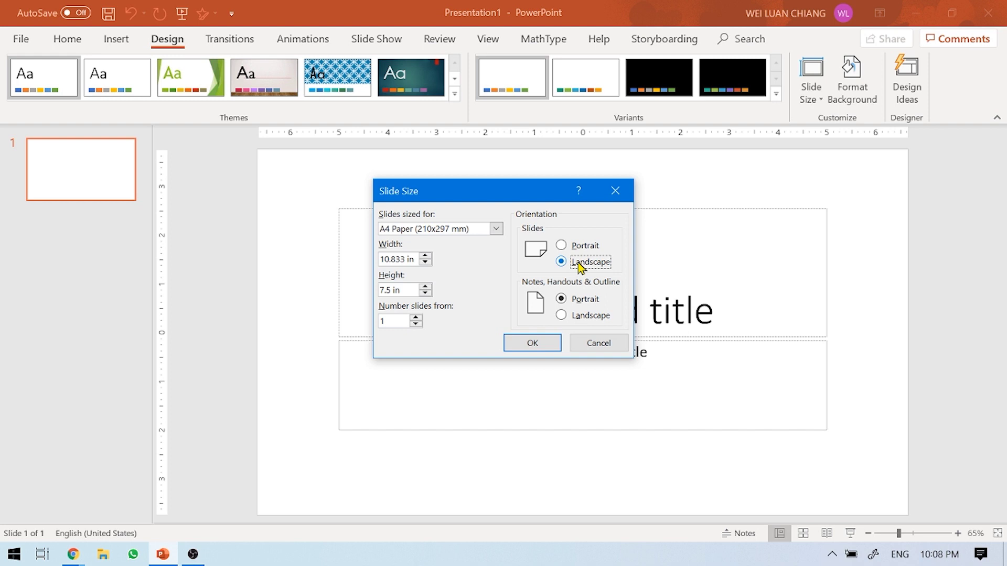
pyautogui.click(562, 248)
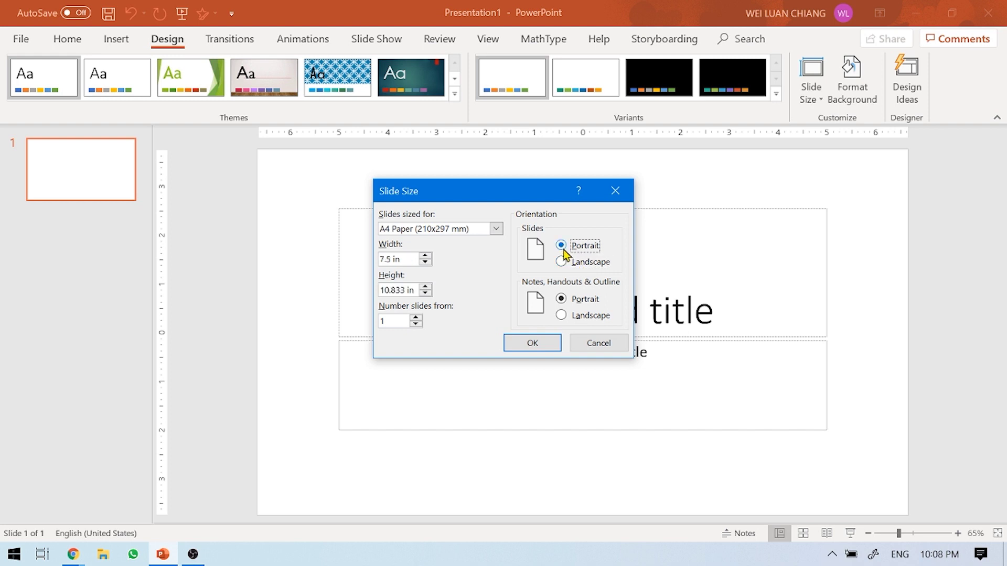
pyautogui.click(530, 345)
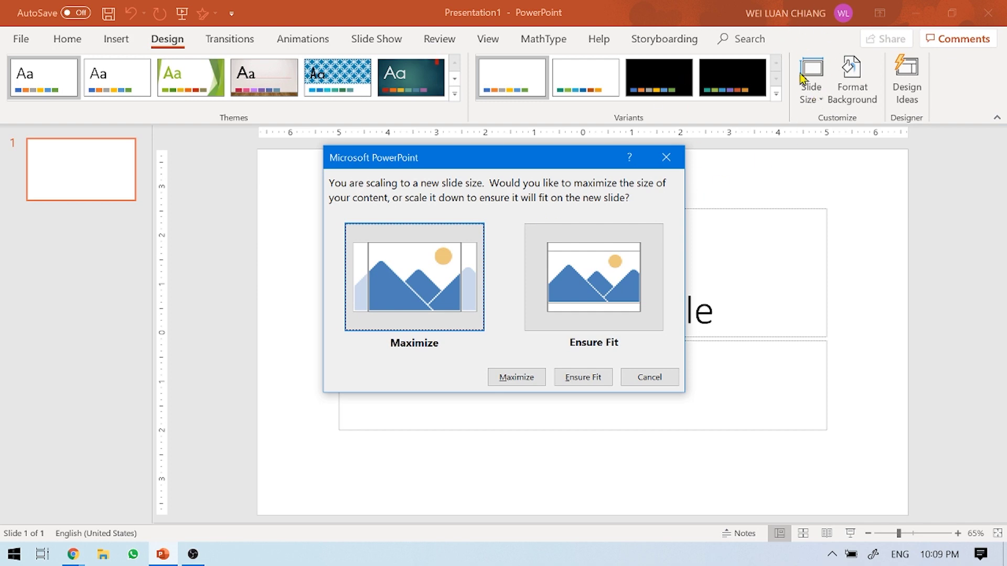
# Choose Maximize to scale content to the A4 portrait slide, then bring up Format Background.
pyautogui.click(458, 308)
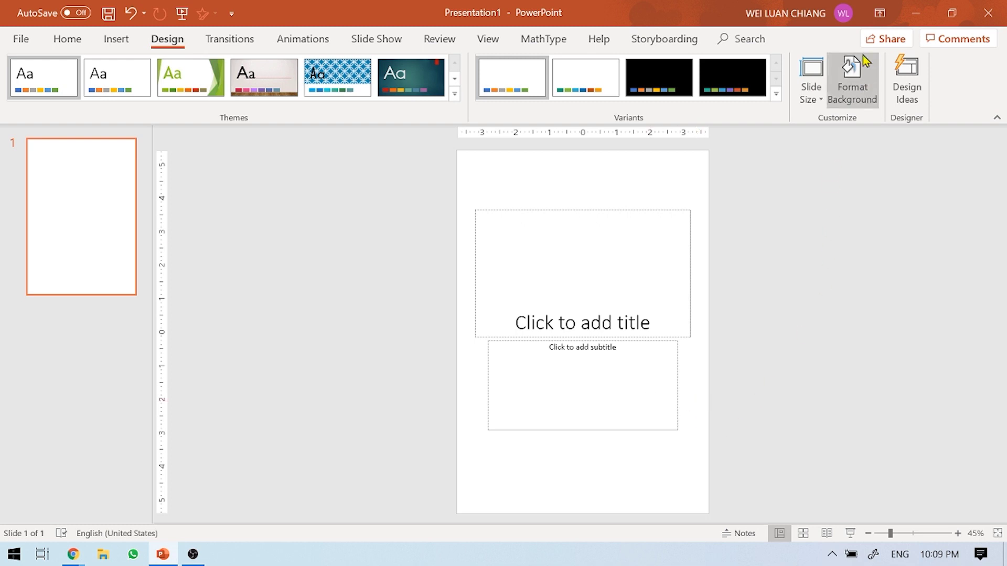
pyautogui.click(860, 87)
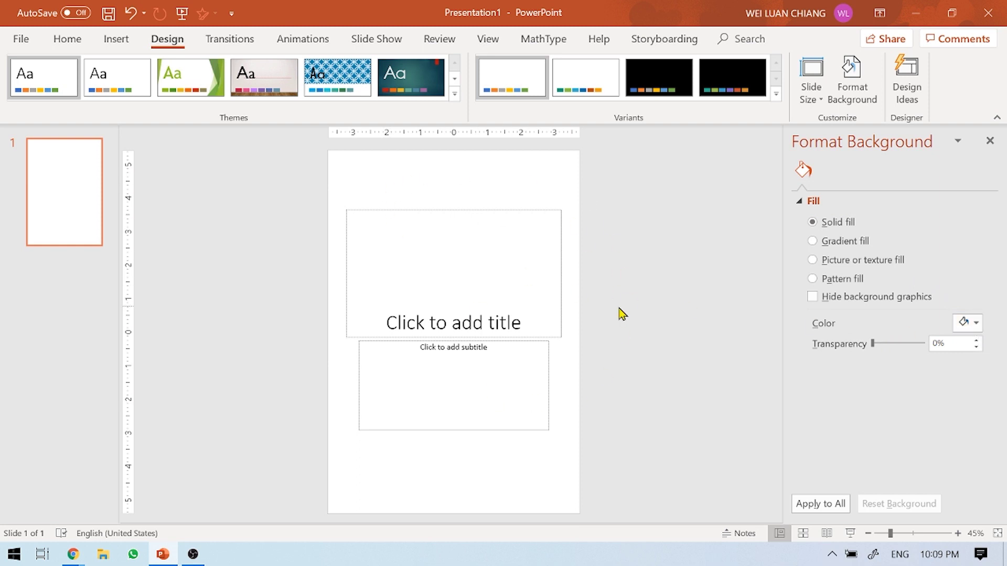
# Try a red, then dark green solid background before switching to gradient fill.
pyautogui.click(964, 323)
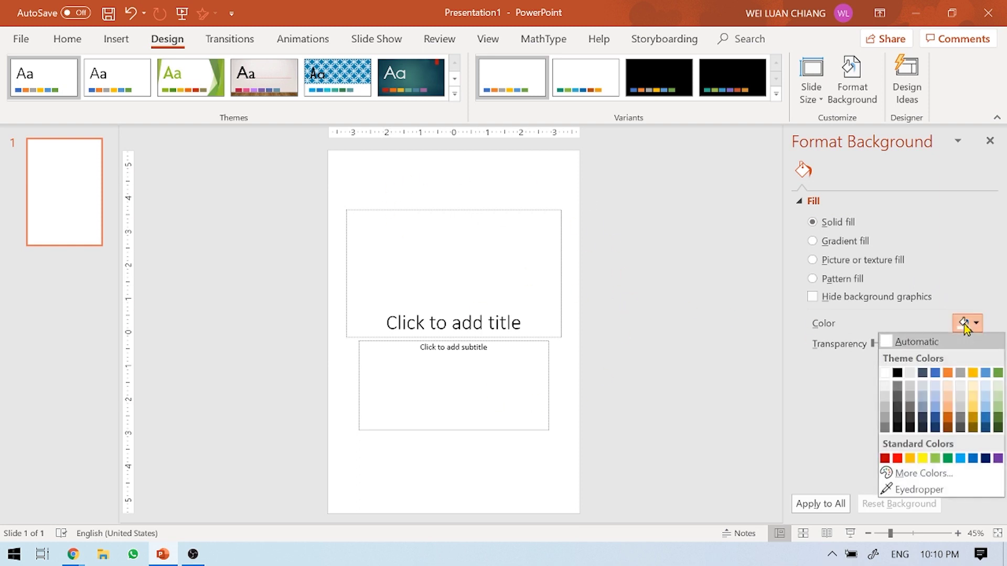
pyautogui.click(897, 459)
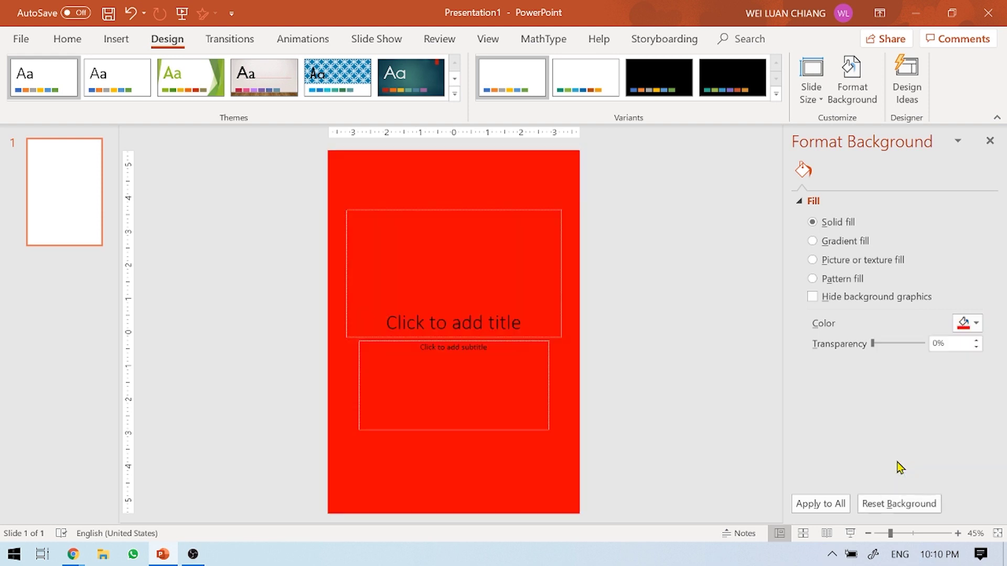
pyautogui.click(965, 323)
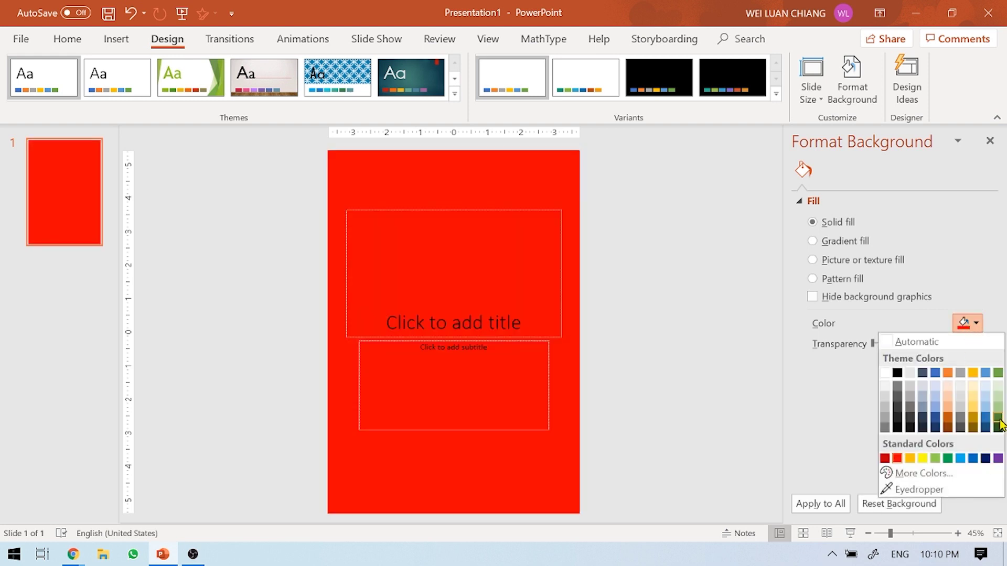
pyautogui.click(998, 426)
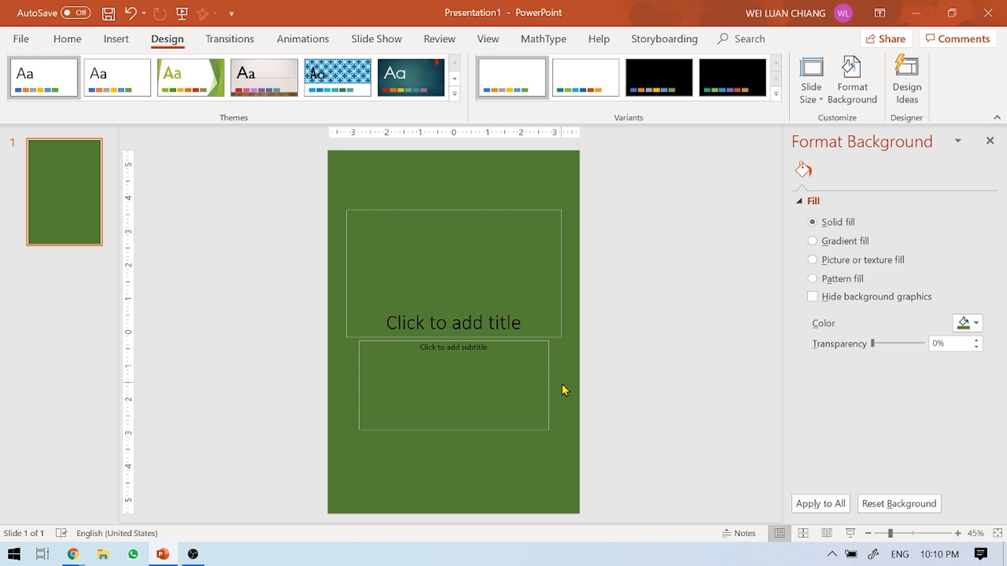
pyautogui.click(812, 242)
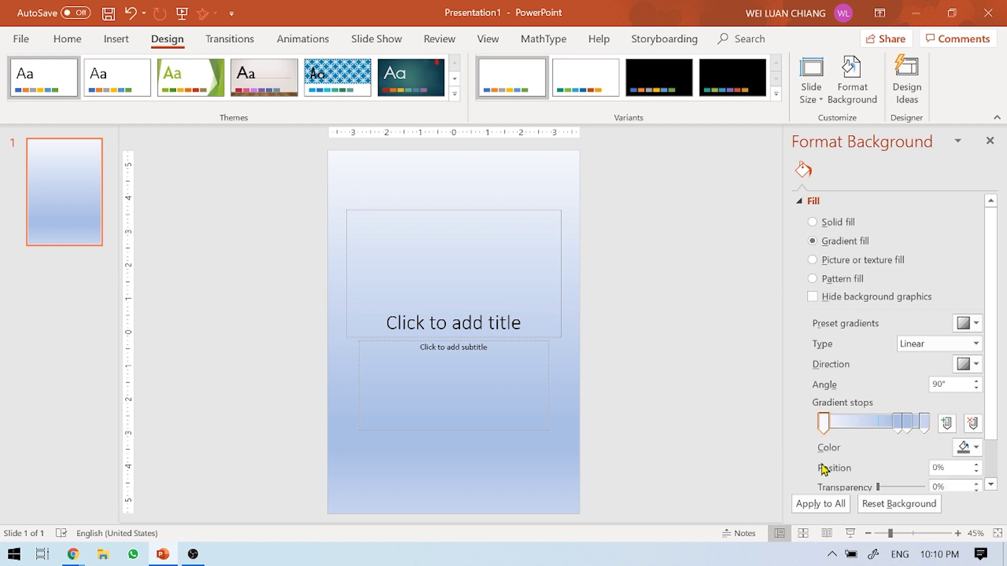
# Set the first gradient stop to white and the last to dark green, then shift the blue middle stop up.
pyautogui.click(825, 428)
pyautogui.click(975, 448)
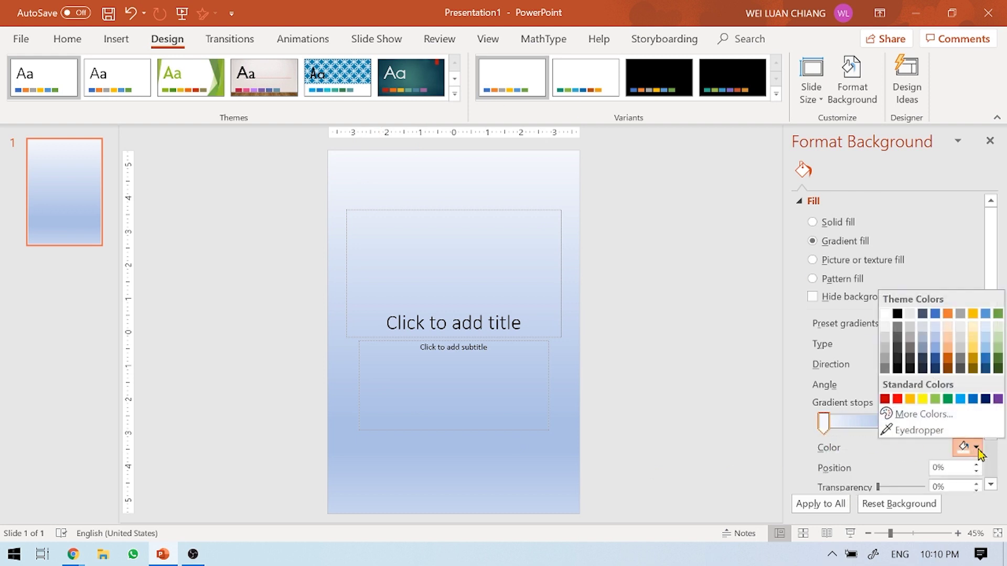
pyautogui.click(885, 313)
pyautogui.click(925, 423)
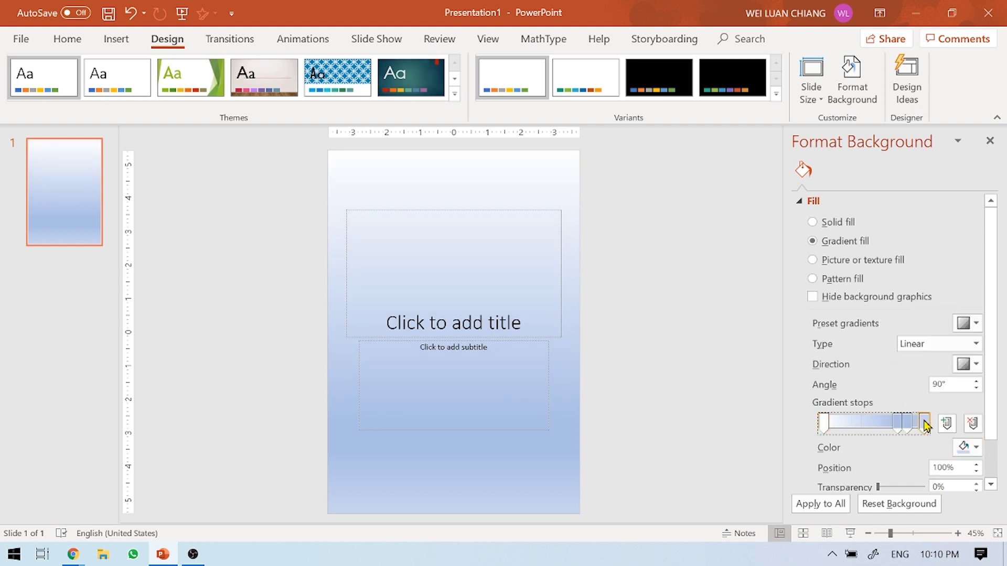
pyautogui.click(975, 447)
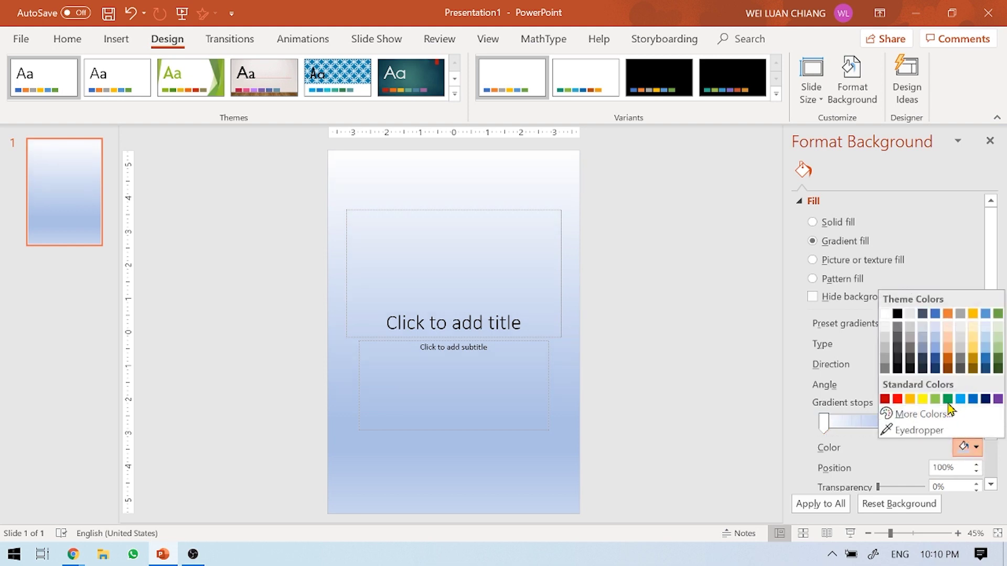
pyautogui.click(998, 368)
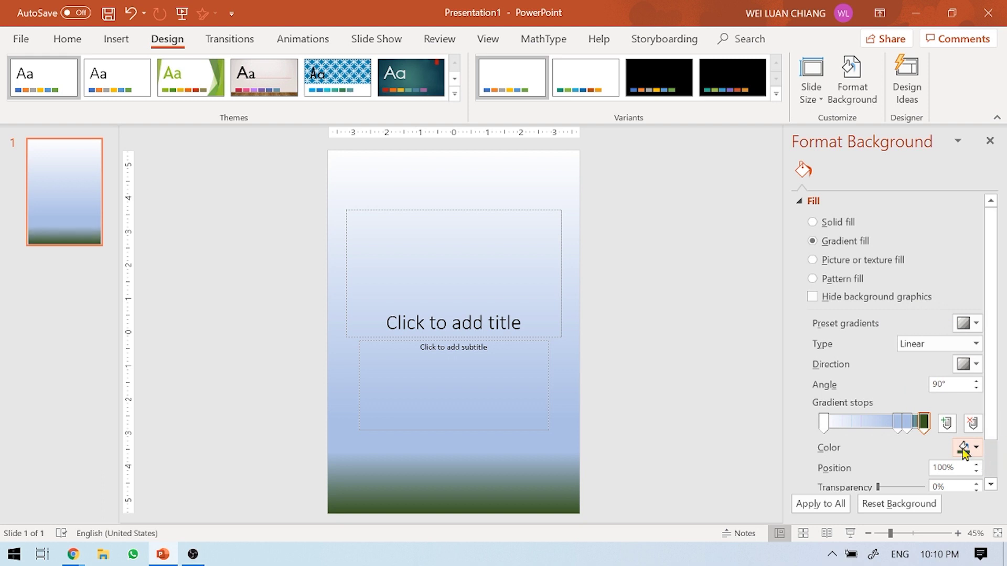
pyautogui.click(900, 426)
pyautogui.moveTo(899, 426)
pyautogui.mouseDown()
pyautogui.moveTo(864, 426)
pyautogui.moveTo(897, 429)
pyautogui.moveTo(887, 430)
pyautogui.mouseUp()
pyautogui.click(908, 426)
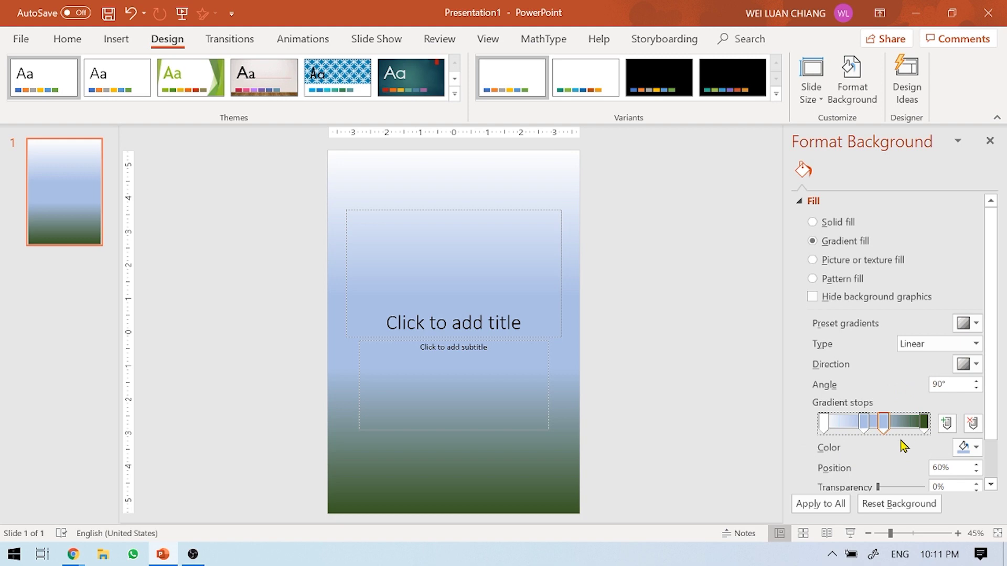
# Apply the crumpled brown paper texture, then switch the background to a pattern fill.
pyautogui.click(812, 260)
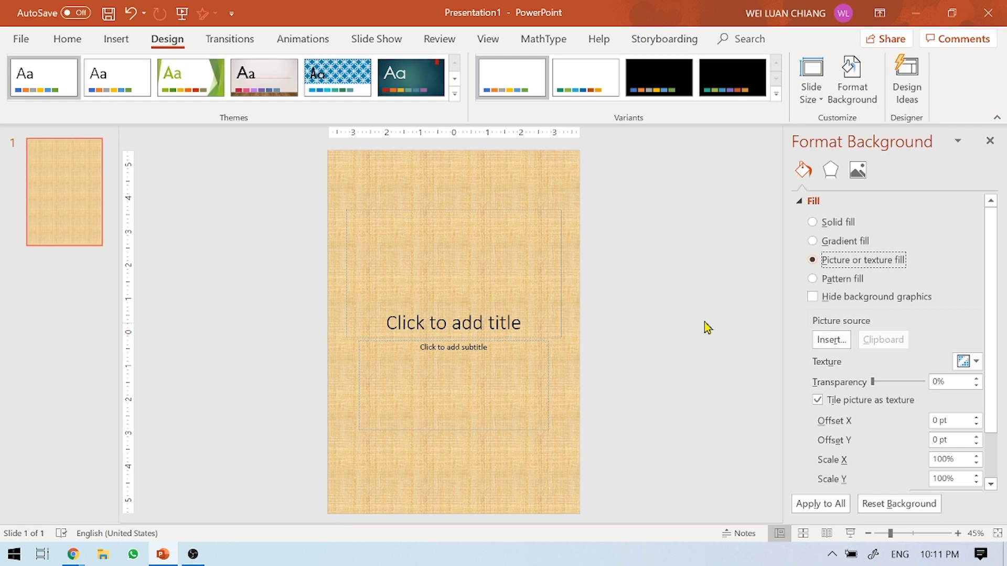
pyautogui.click(968, 366)
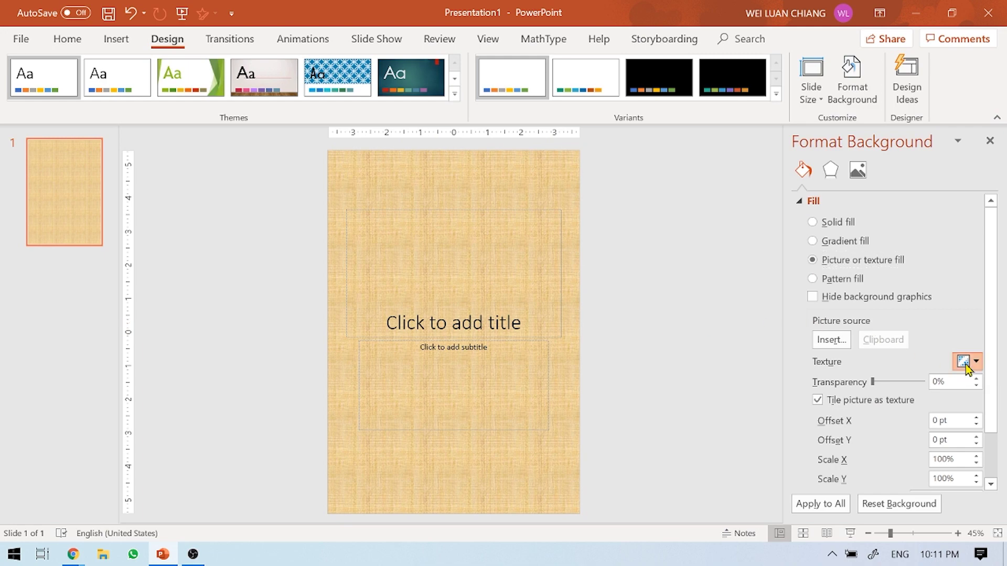
pyautogui.click(668, 177)
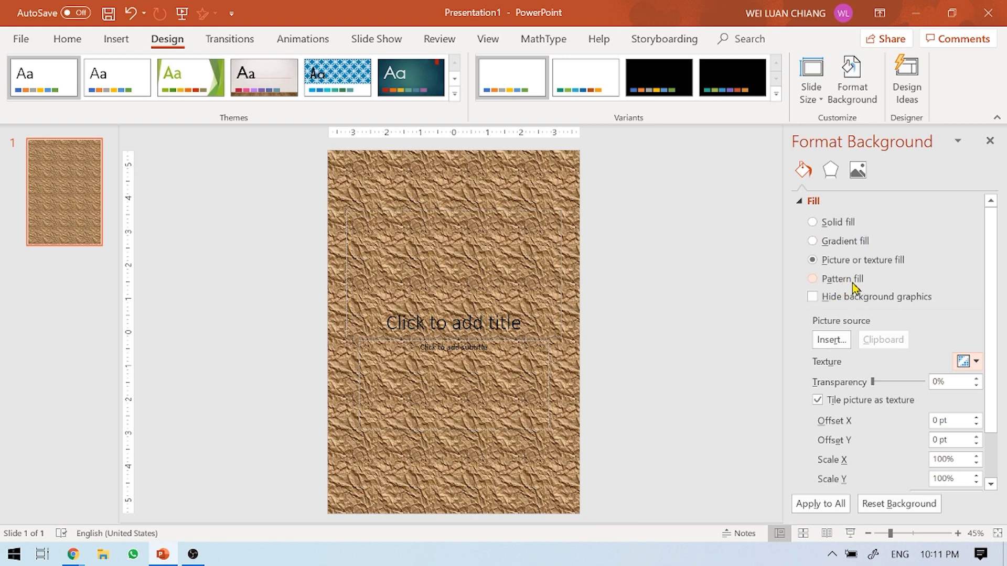
pyautogui.click(852, 291)
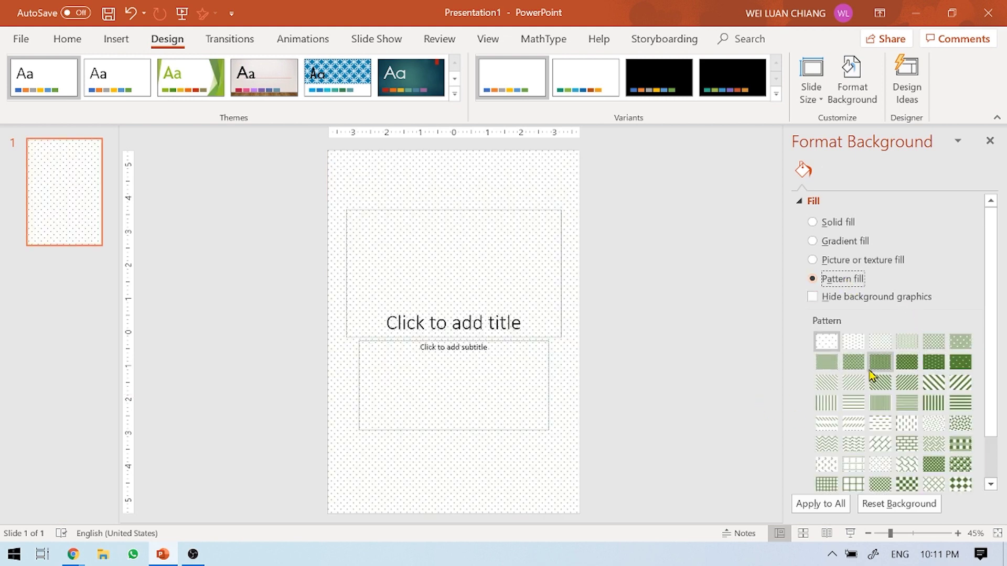
# Try diagonal stripe, 5% dotted and weave patterns, giving the pattern a red foreground.
pyautogui.click(928, 386)
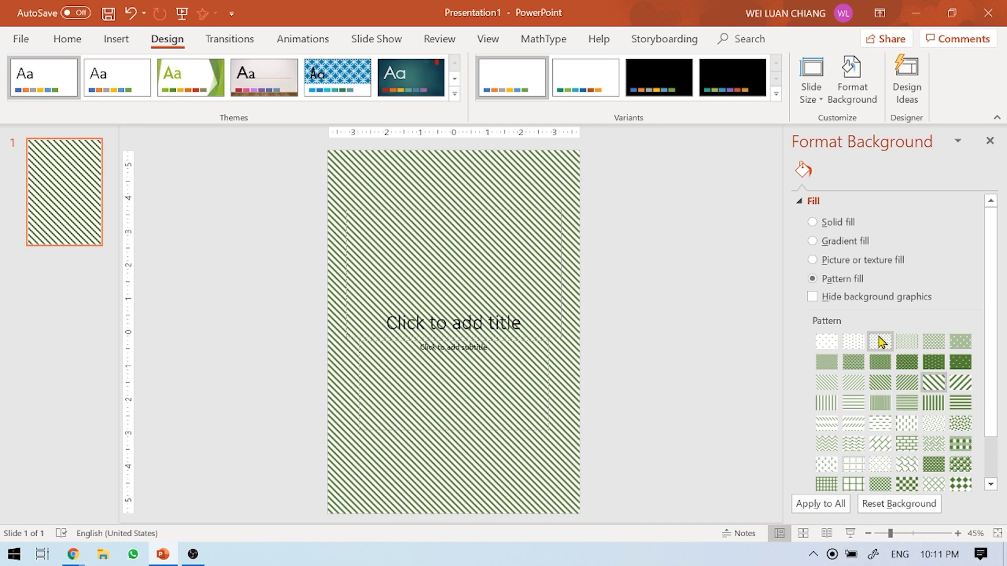
pyautogui.click(823, 345)
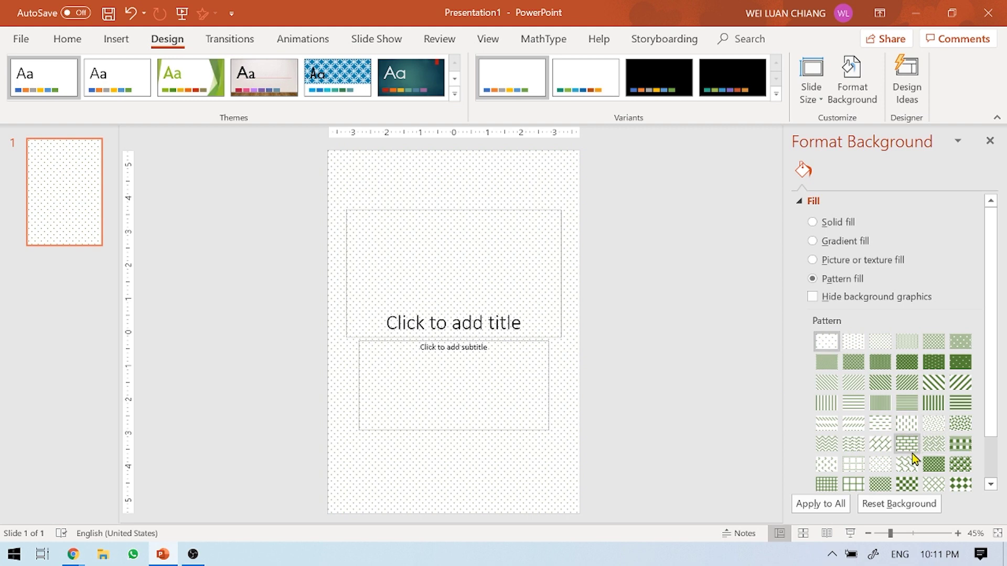
pyautogui.click(889, 451)
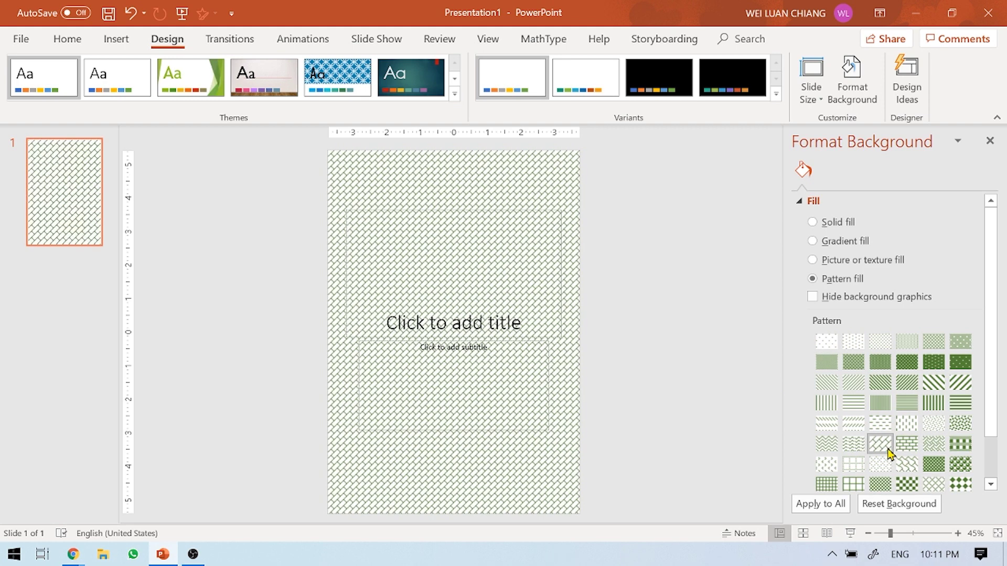
pyautogui.scroll(-1, 902, 417)
pyautogui.scroll(-2, 908, 423)
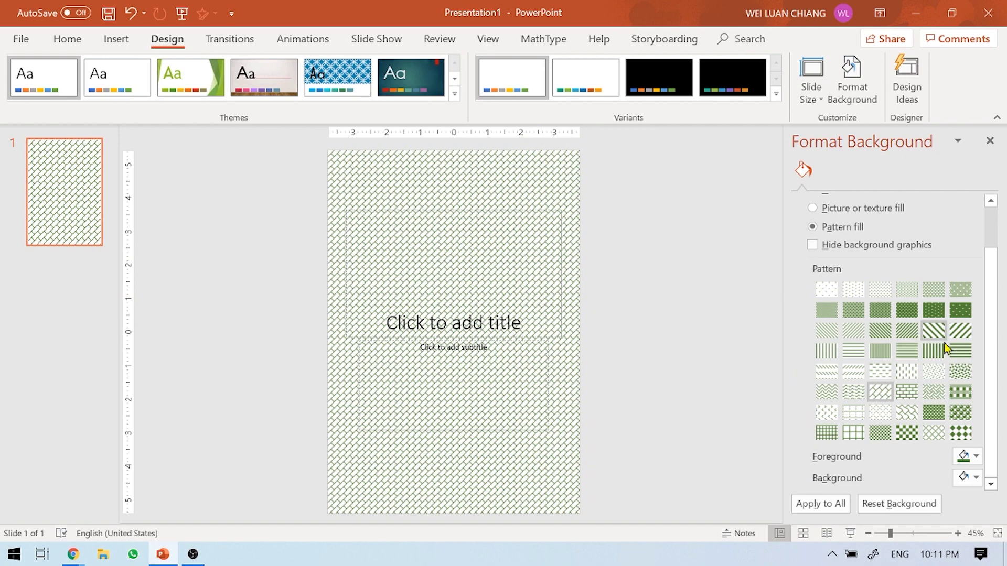
pyautogui.click(977, 457)
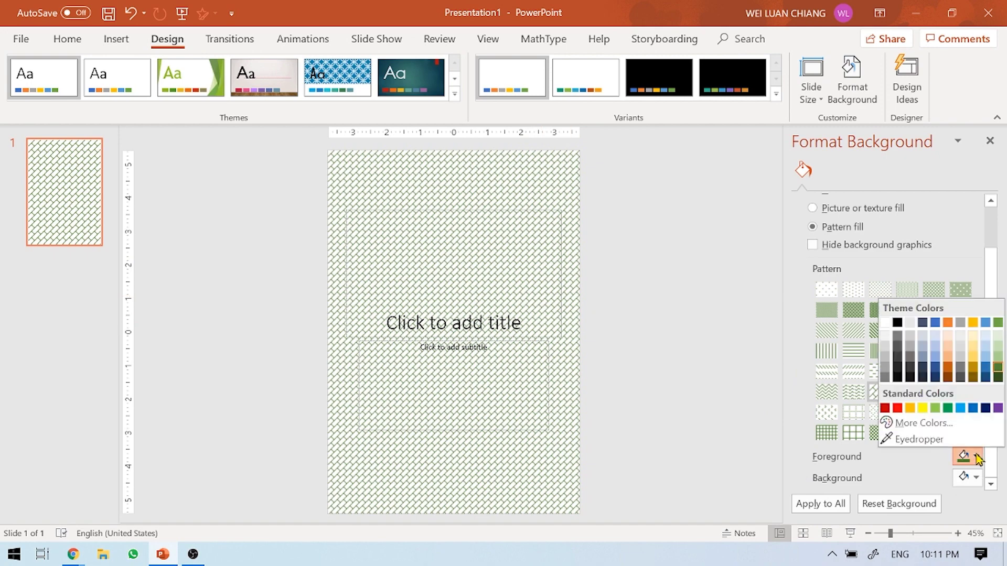
pyautogui.click(898, 408)
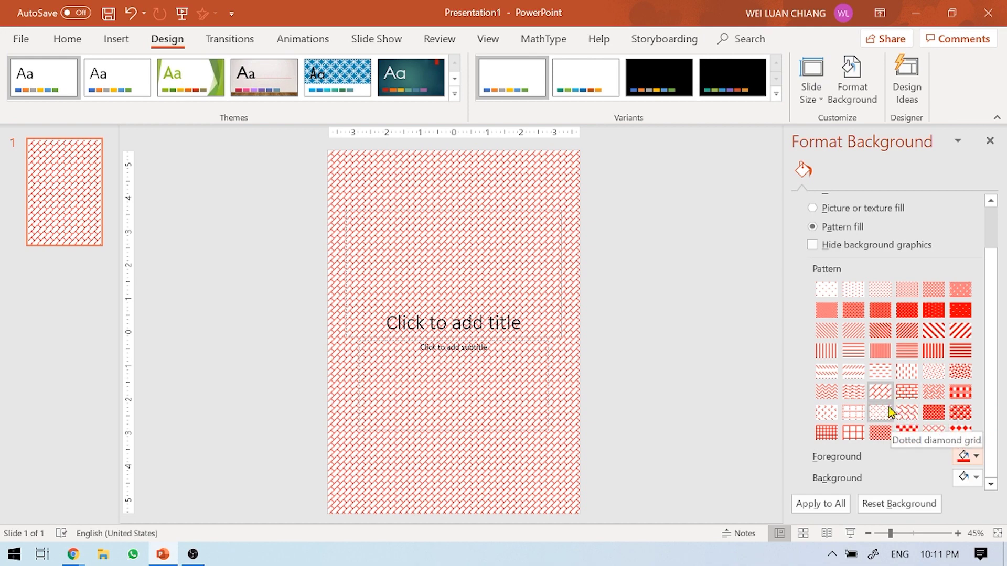
# Apply a checkered pattern with a light blue foreground and black background.
pyautogui.click(881, 372)
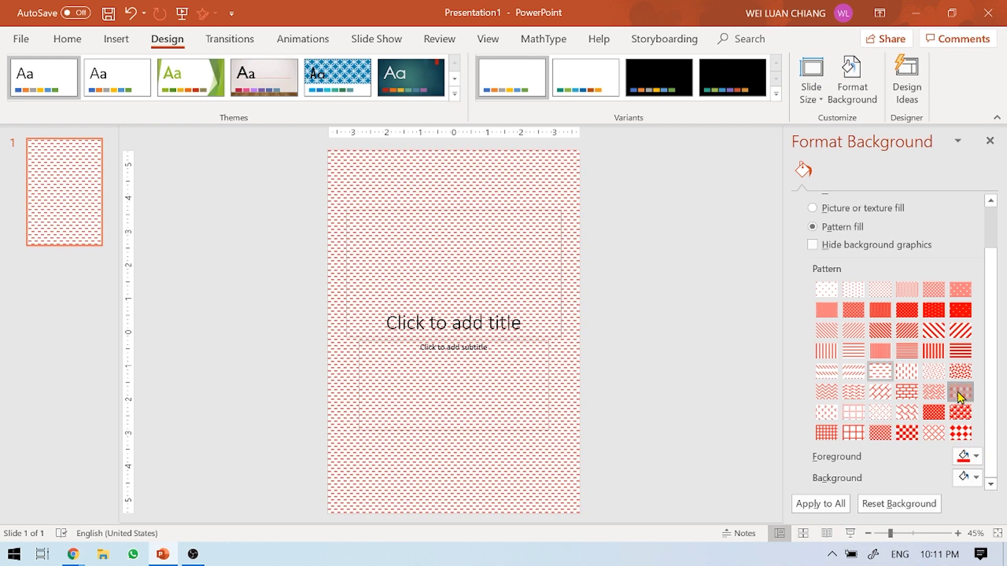
pyautogui.click(960, 393)
pyautogui.click(975, 466)
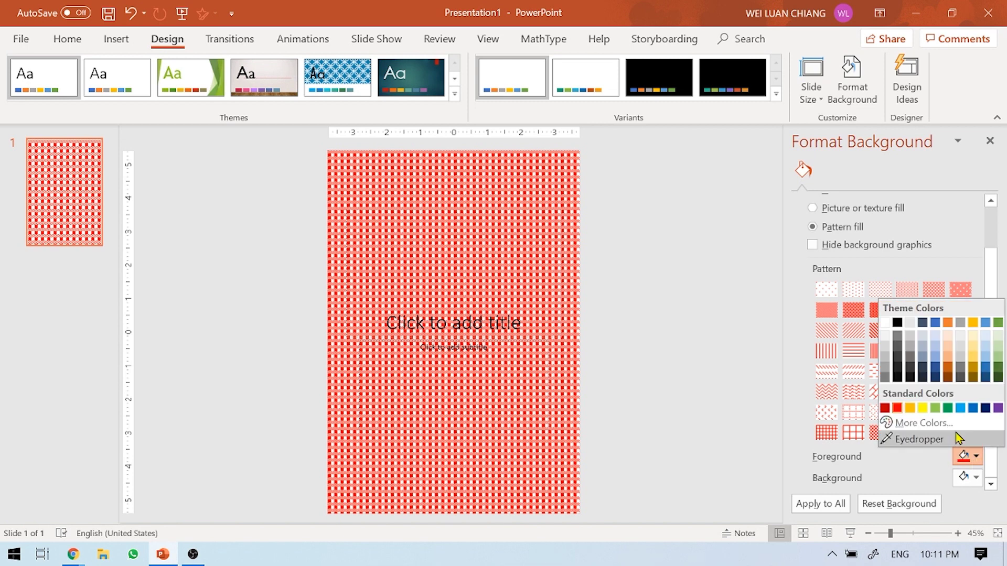
pyautogui.click(987, 347)
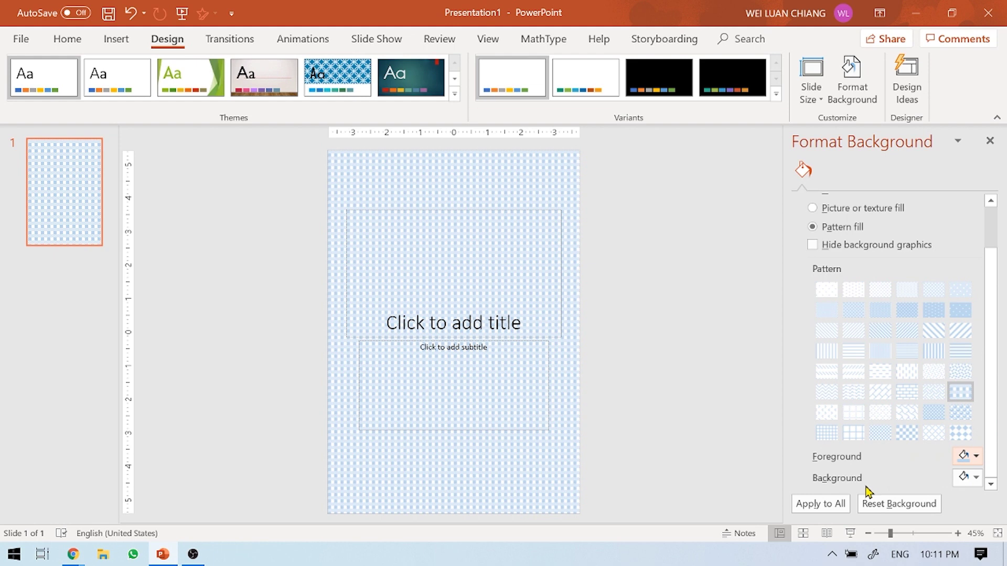
pyautogui.click(971, 490)
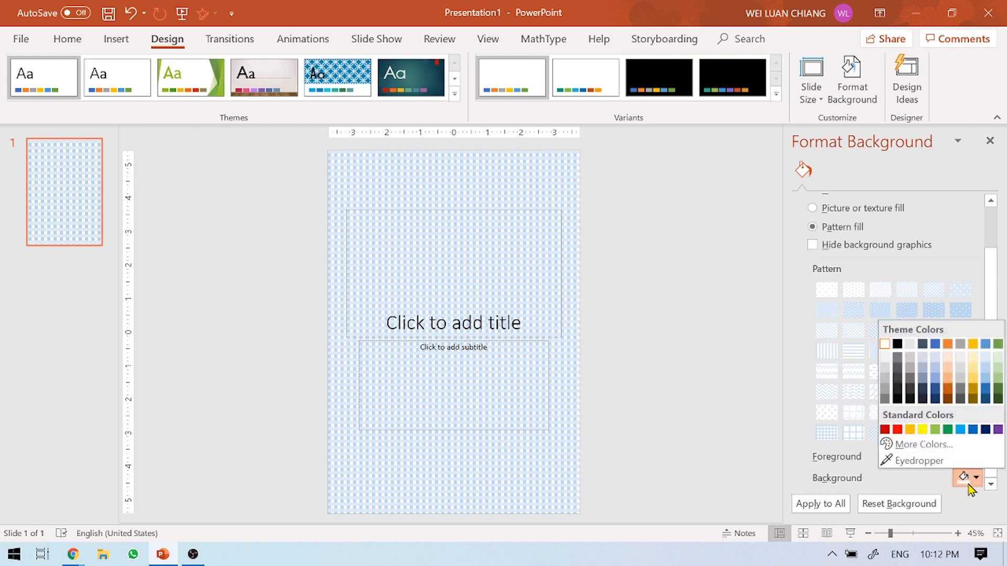
pyautogui.click(899, 400)
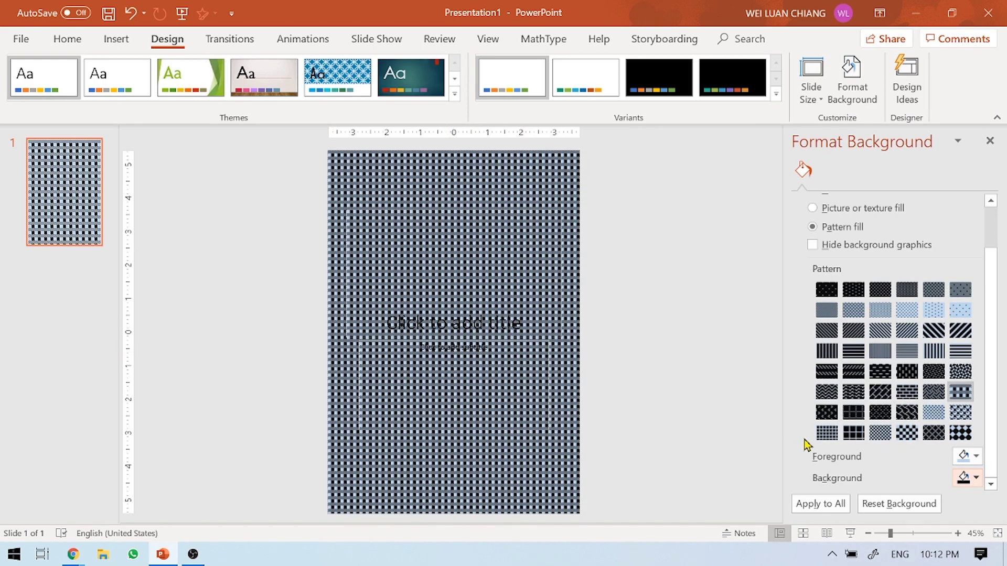
pyautogui.scroll(2, 913, 477)
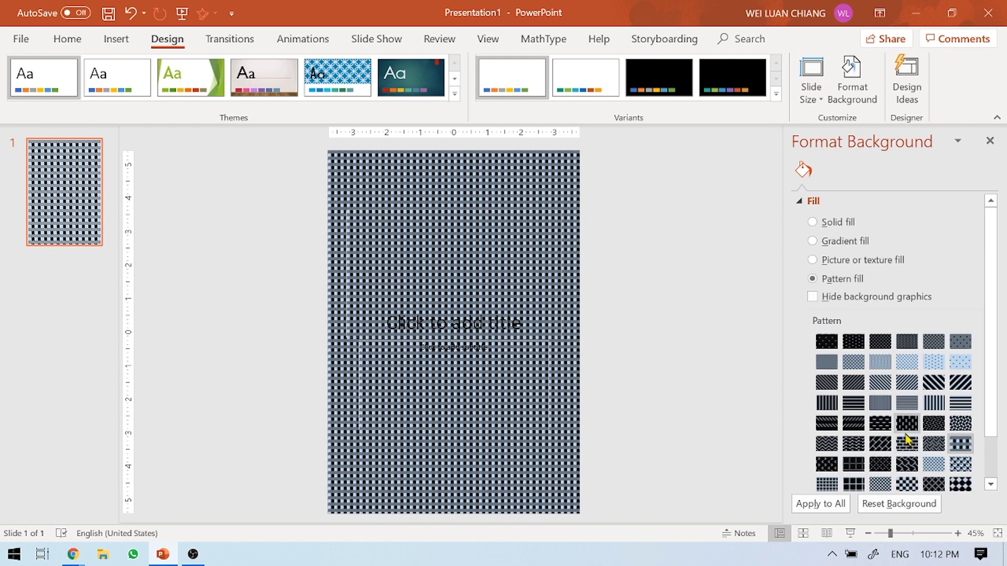
# Set the background to Solid fill with white as the colour.
pyautogui.click(847, 223)
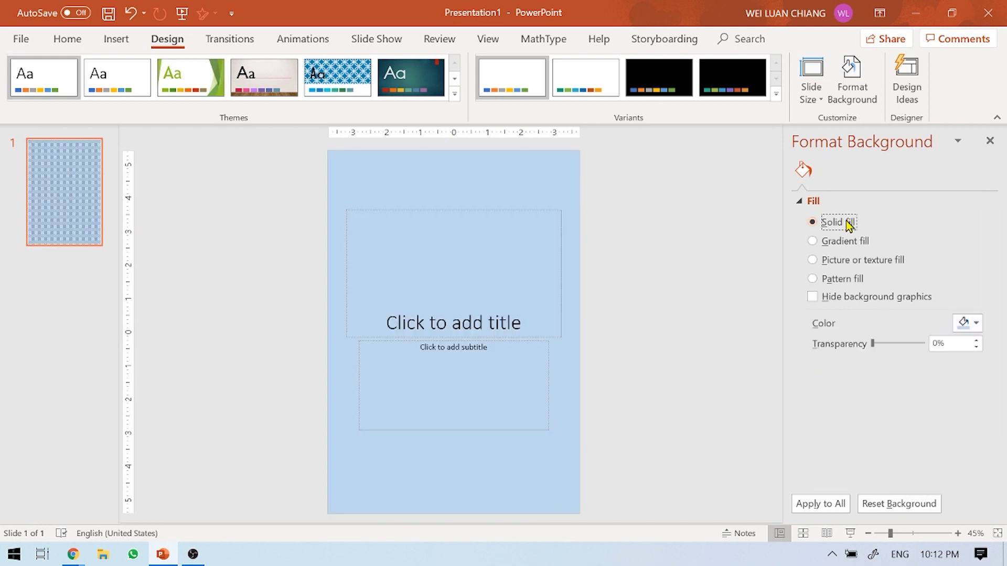
pyautogui.click(978, 325)
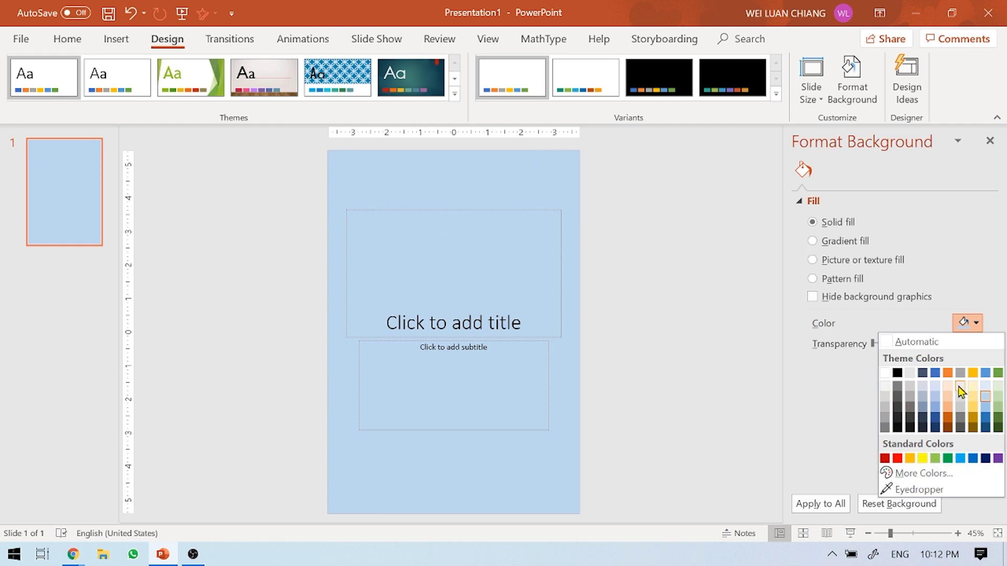
pyautogui.click(885, 373)
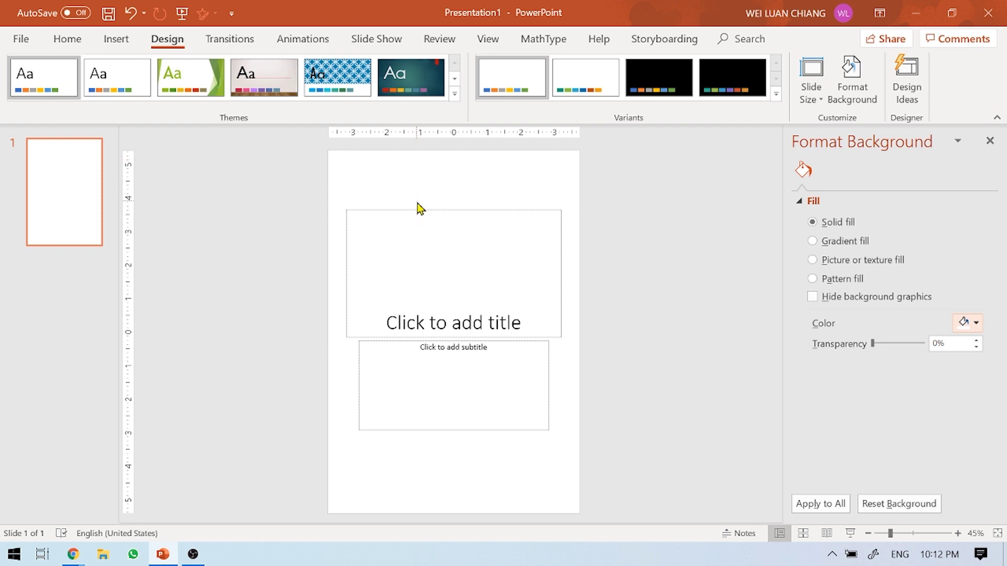
pyautogui.click(118, 42)
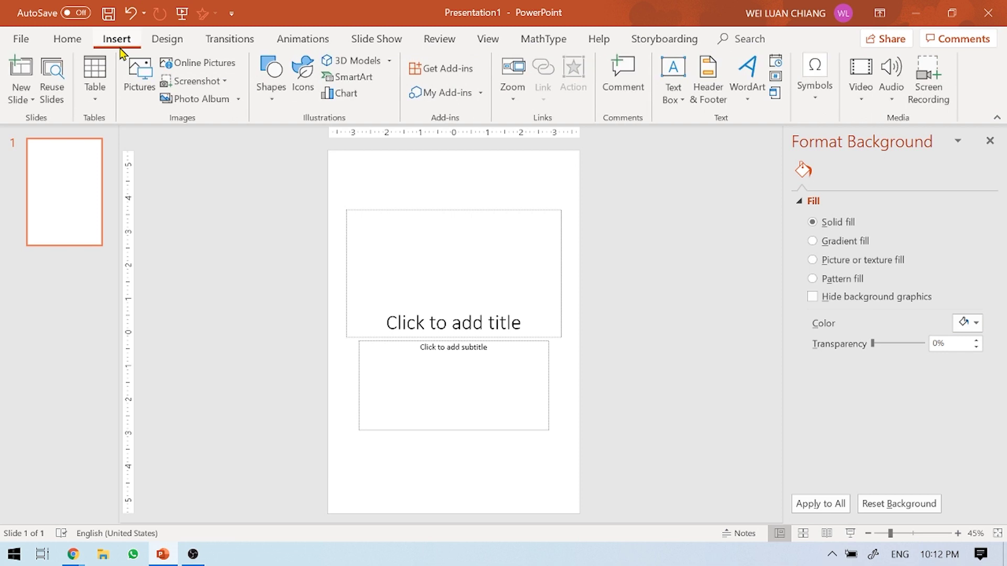
# Draw a blue rectangle across the slide's top edge, 1.78" tall and 7.5" wide.
pyautogui.click(276, 104)
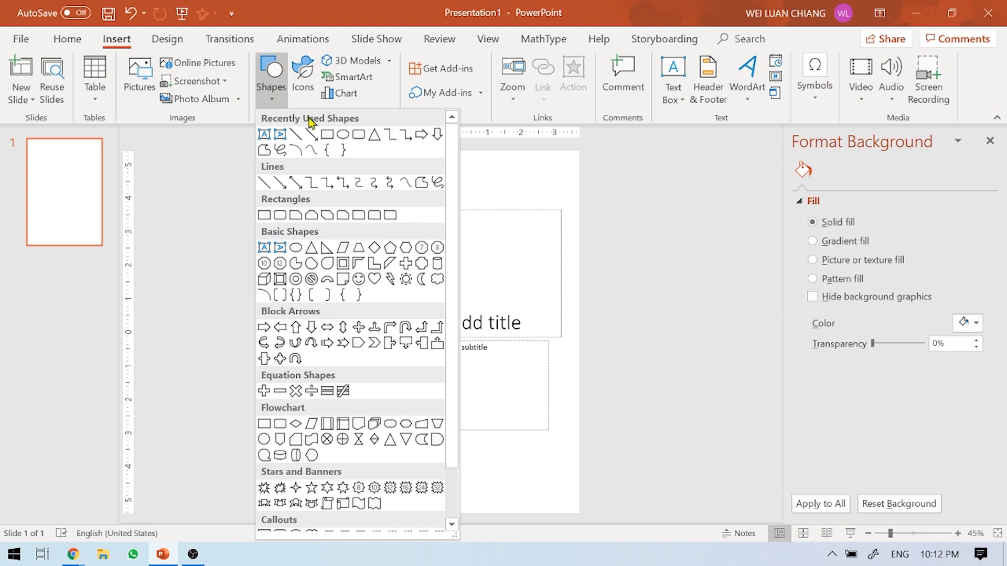
pyautogui.click(327, 135)
pyautogui.moveTo(338, 163)
pyautogui.mouseDown()
pyautogui.moveTo(532, 215)
pyautogui.moveTo(496, 188)
pyautogui.moveTo(579, 187)
pyautogui.mouseUp()
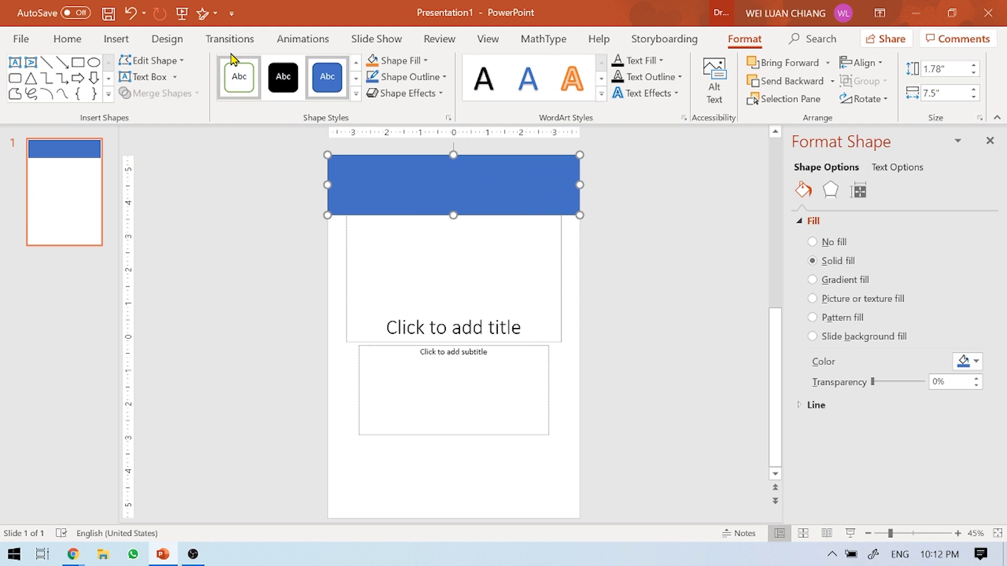
pyautogui.click(116, 39)
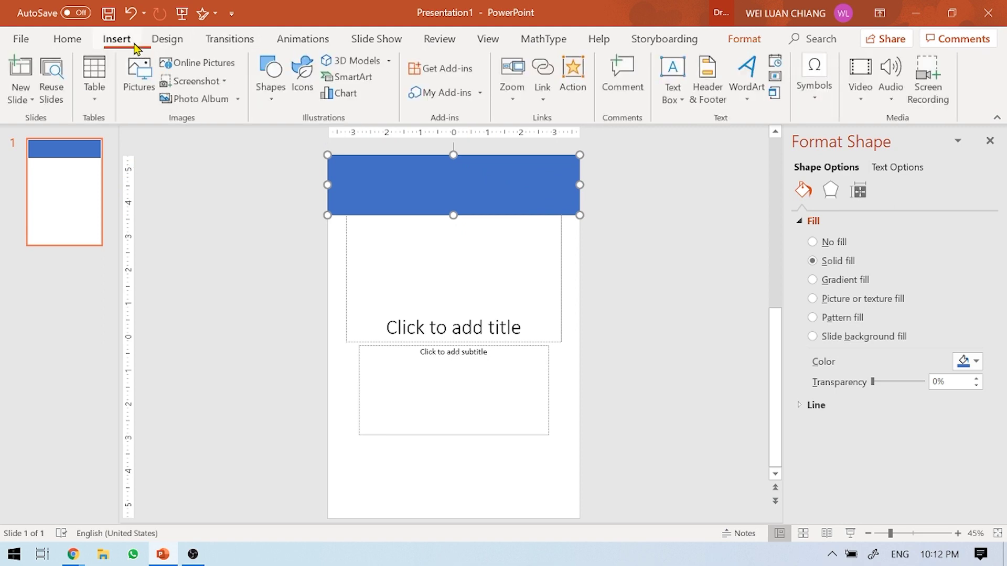
pyautogui.click(273, 96)
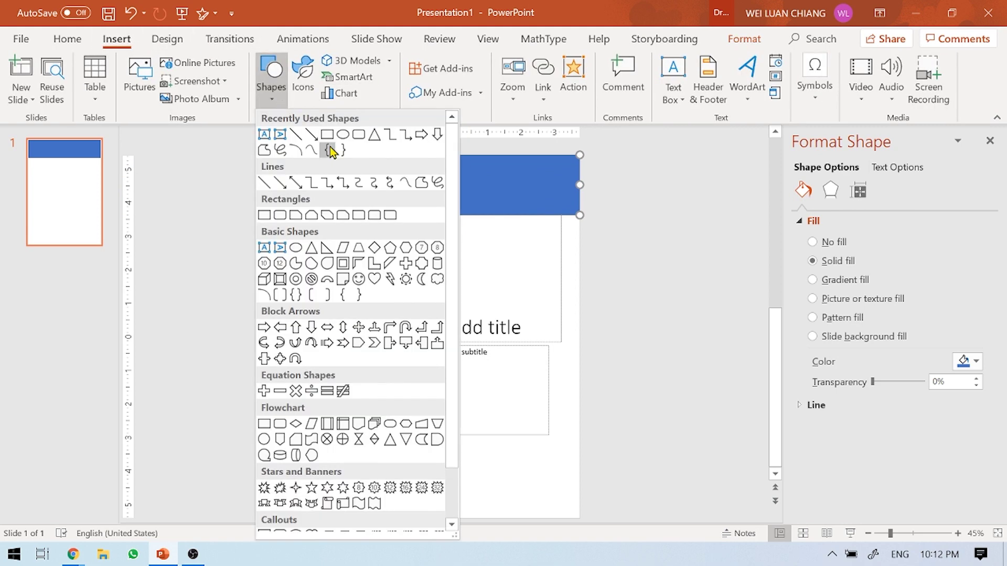
# Draw an oval, move it over the top rectangle, and widen it to 9.52" past both edges.
pyautogui.scroll(-2, 286, 412)
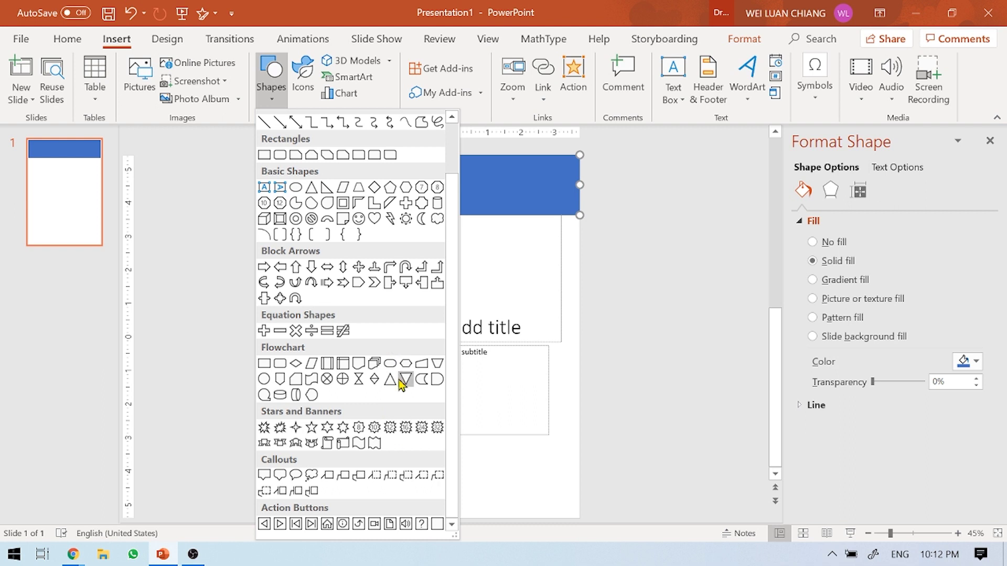
pyautogui.scroll(1, 400, 381)
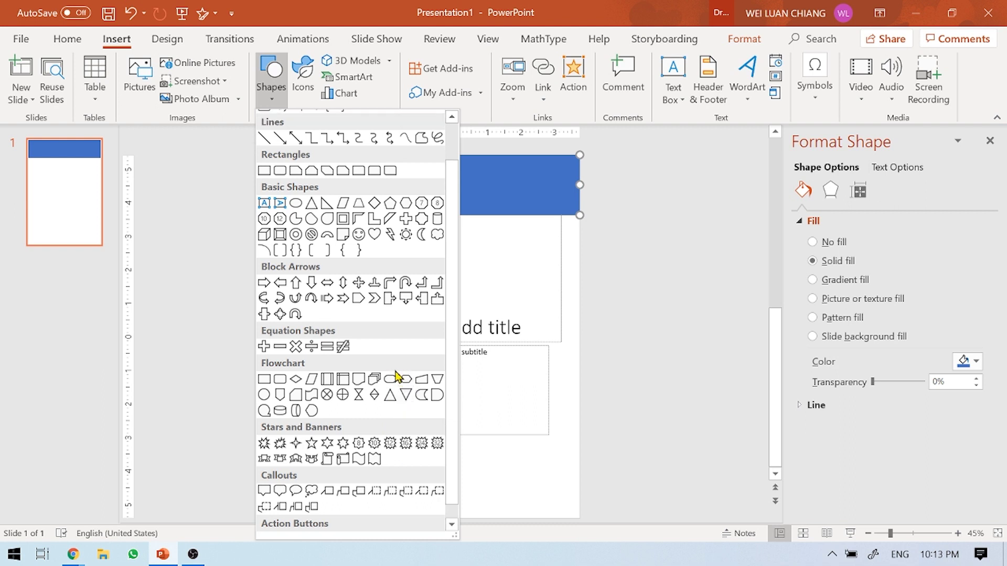
pyautogui.moveTo(347, 232); pyautogui.dragTo(604, 366)
pyautogui.moveTo(538, 299)
pyautogui.mouseDown()
pyautogui.moveTo(502, 233)
pyautogui.moveTo(509, 224)
pyautogui.mouseUp()
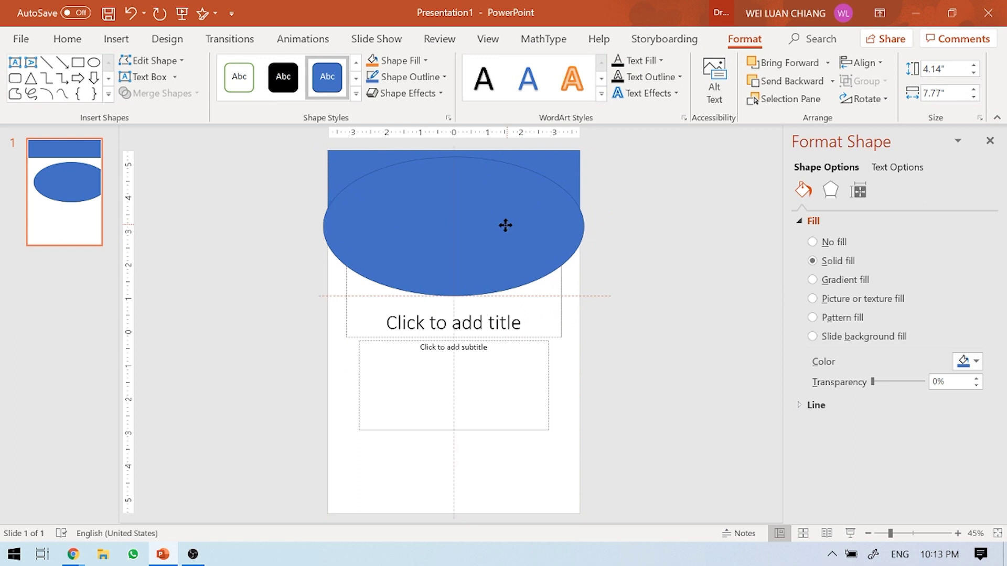
pyautogui.moveTo(510, 224); pyautogui.dragTo(505, 224)
pyautogui.moveTo(583, 234); pyautogui.dragTo(643, 234)
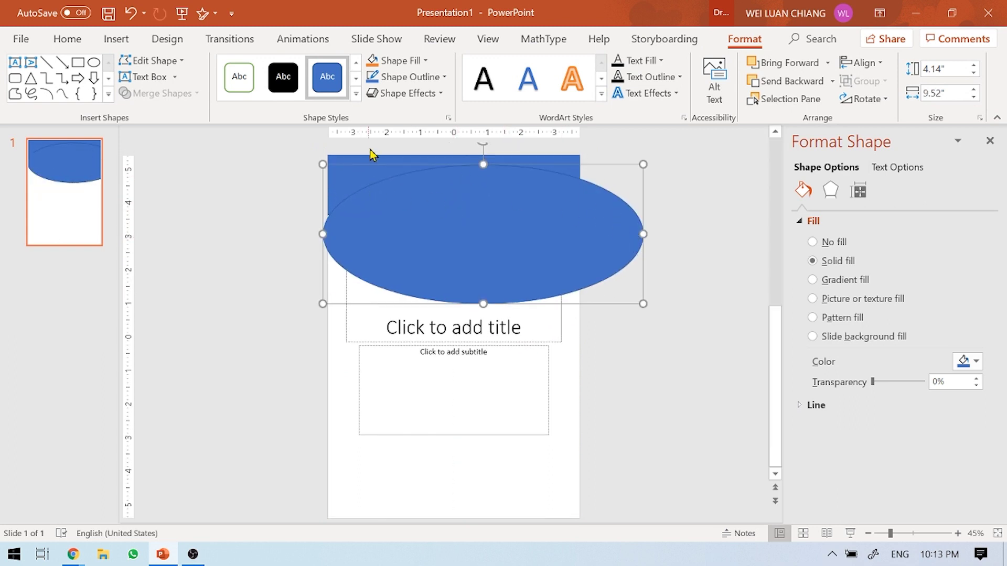
pyautogui.keyDown('shift'); pyautogui.click(349, 164); pyautogui.keyUp('shift')
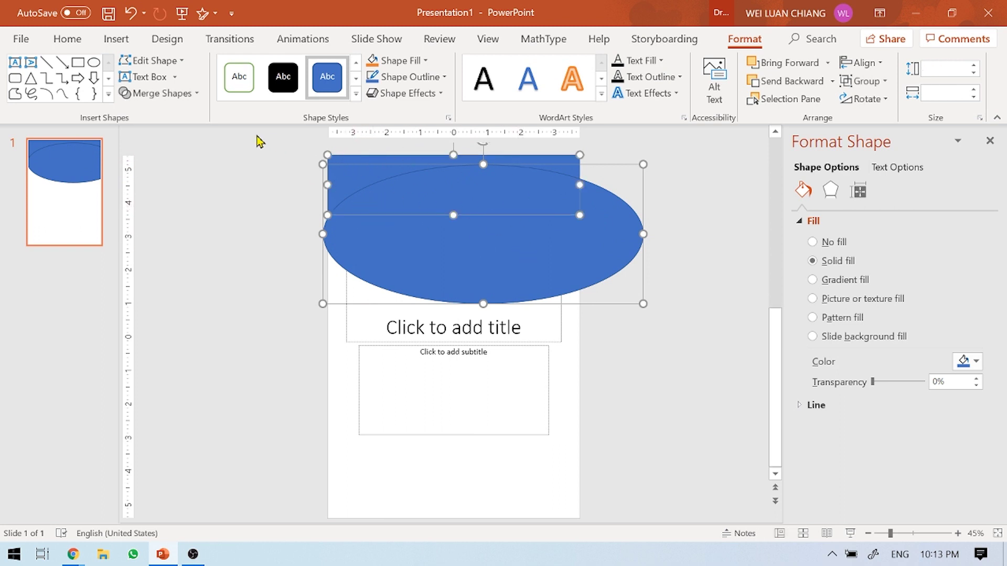
pyautogui.click(189, 100)
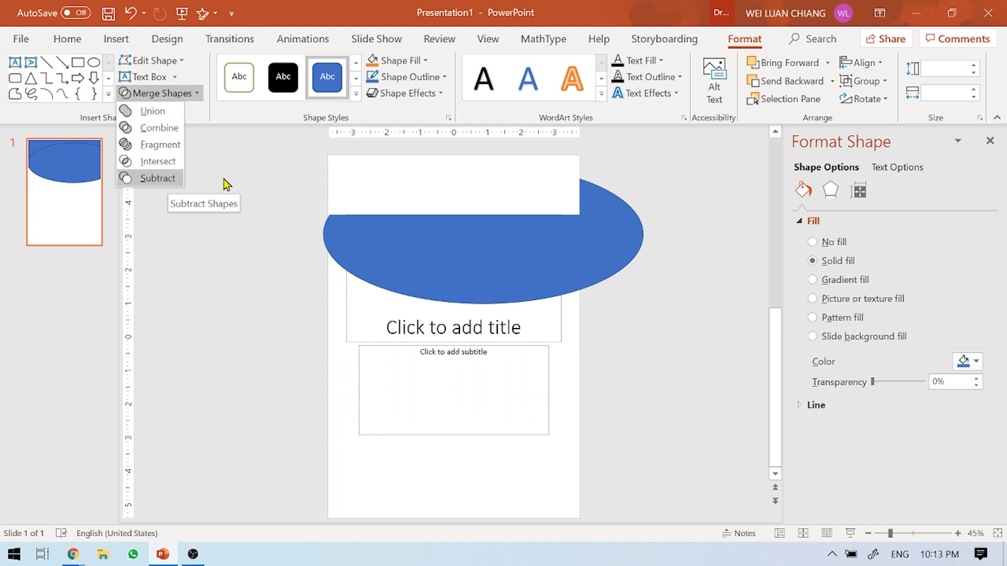
pyautogui.click(721, 243)
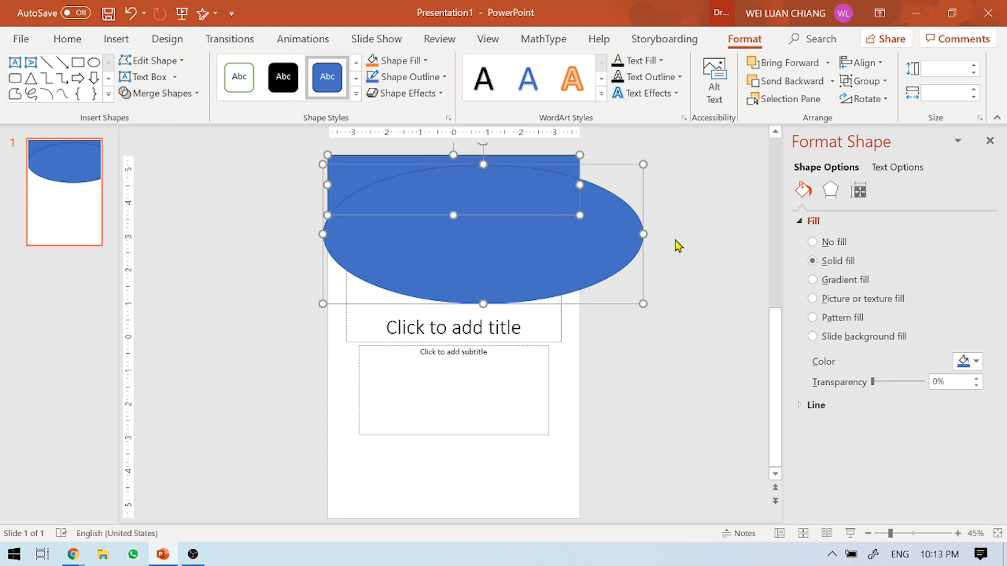
pyautogui.click(450, 341)
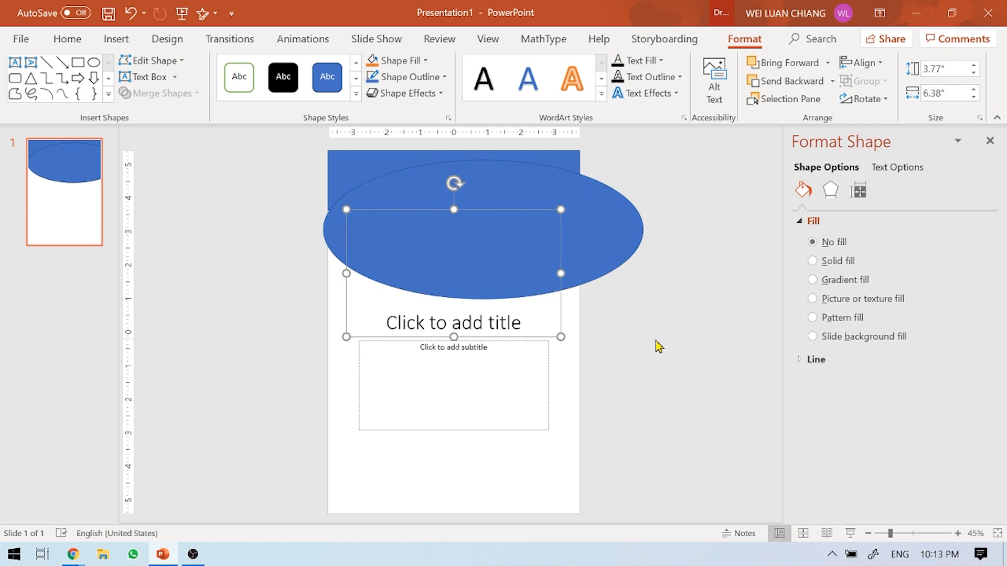
# Delete the title placeholder, then nudge the blue ellipse up-left and stretch it taller.
pyautogui.press('Delete')
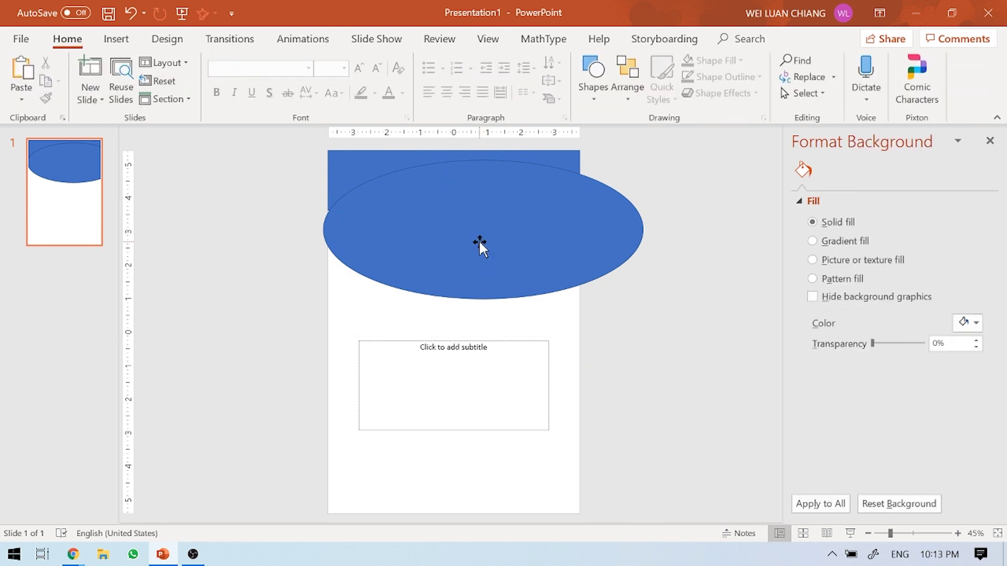
pyautogui.moveTo(480, 244); pyautogui.dragTo(474, 237)
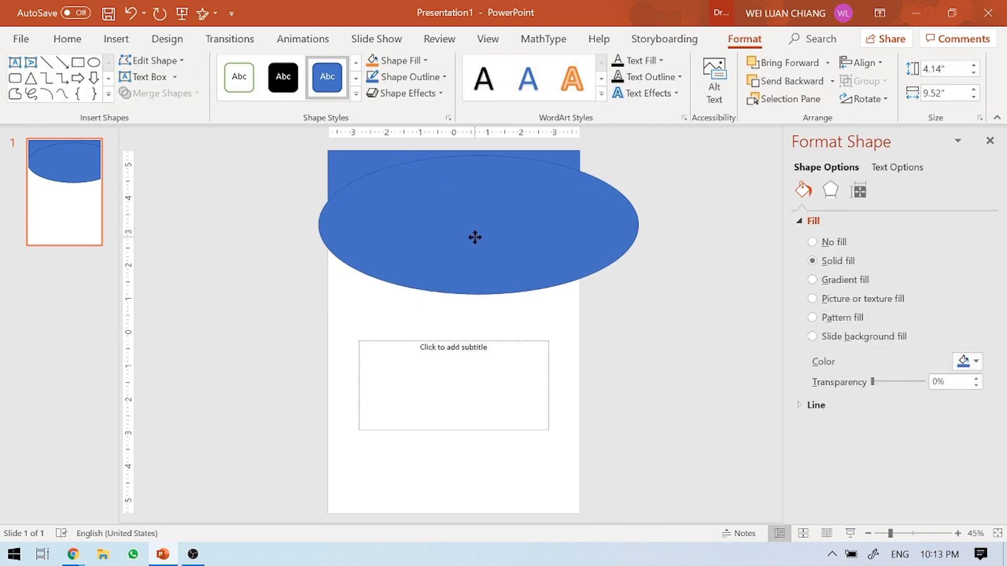
pyautogui.moveTo(475, 238); pyautogui.dragTo(474, 239)
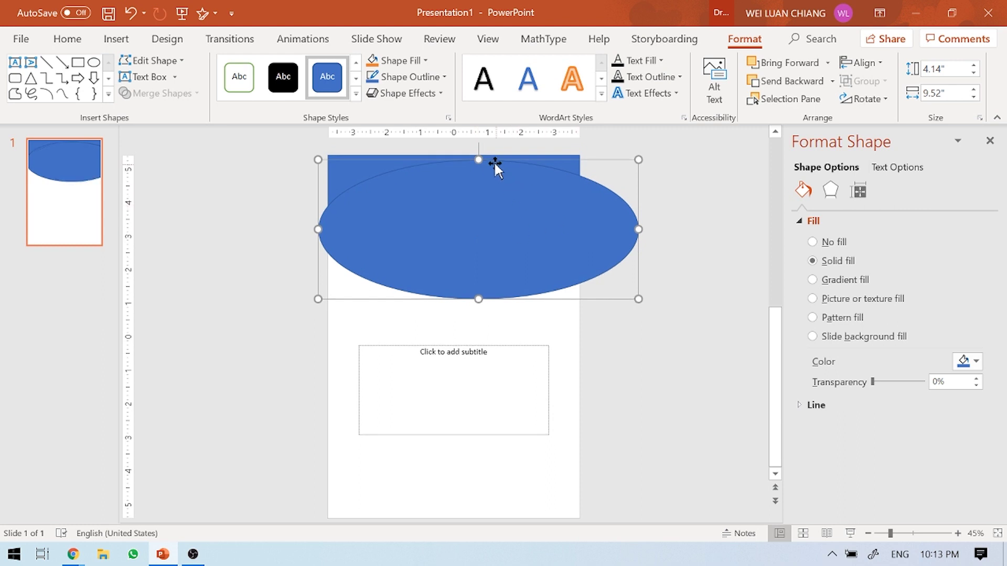
pyautogui.moveTo(480, 159); pyautogui.dragTo(479, 163)
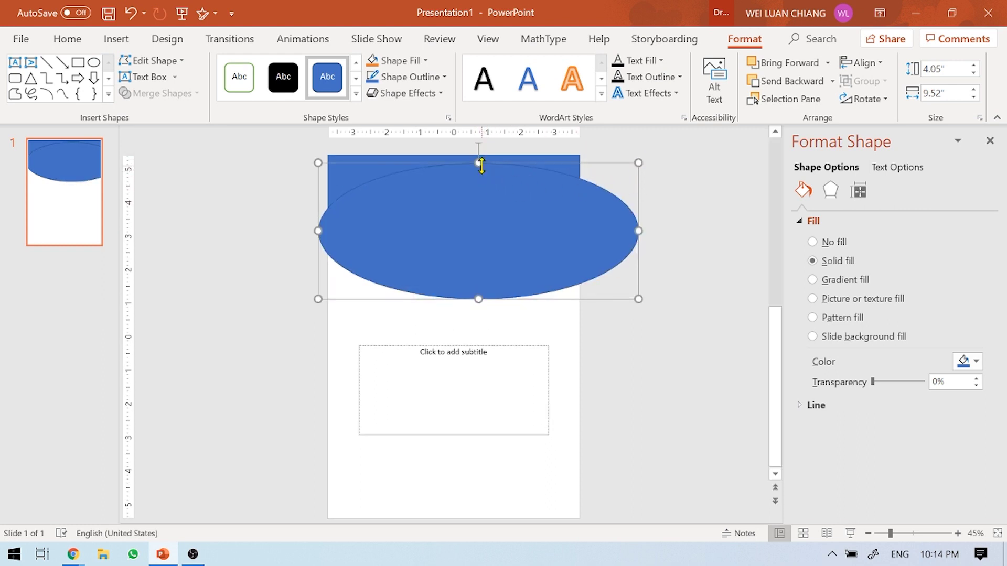
pyautogui.moveTo(478, 162); pyautogui.dragTo(479, 153)
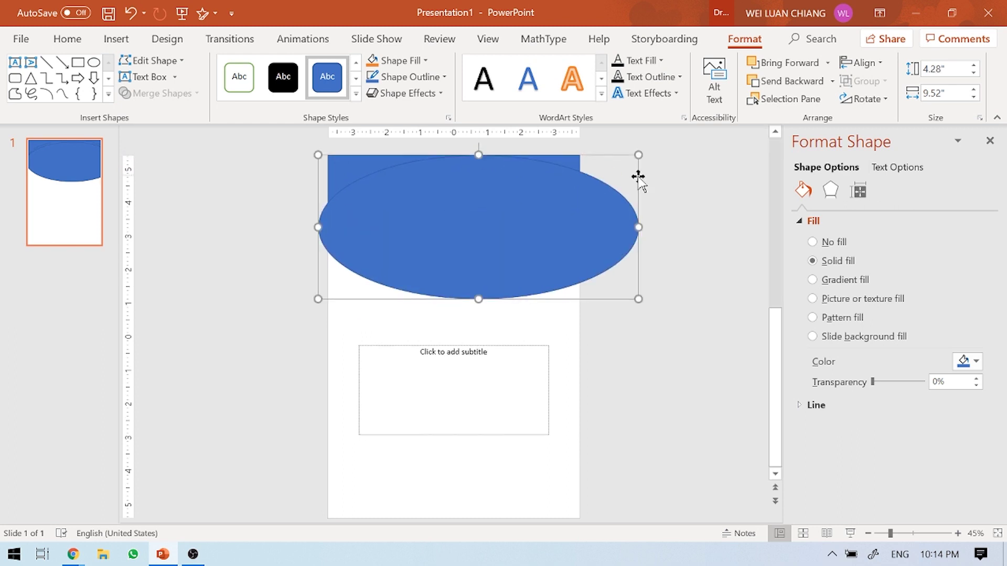
# Fragment the selected rectangle and ellipse with Merge Shapes.
pyautogui.click(131, 12)
pyautogui.click(182, 95)
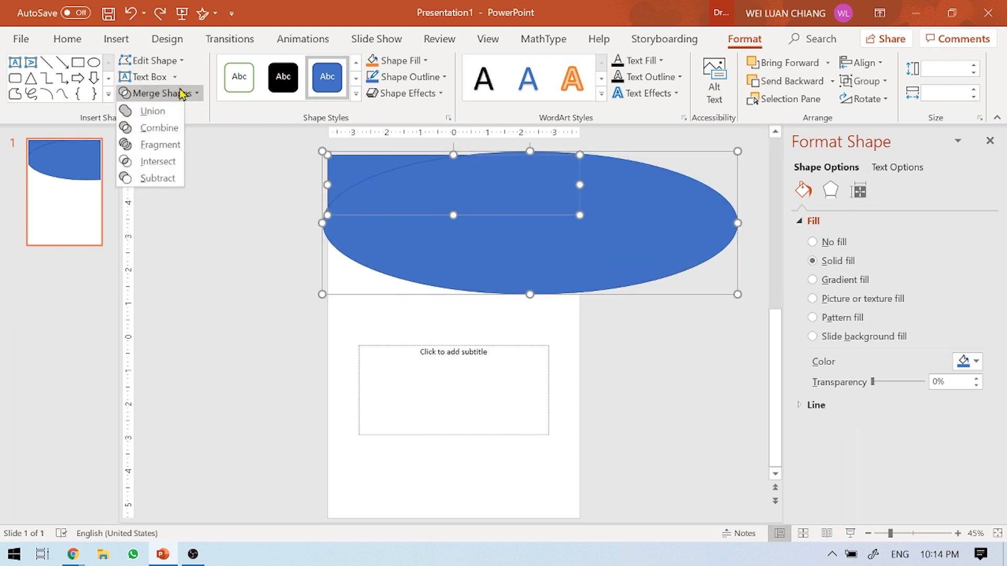
pyautogui.click(160, 144)
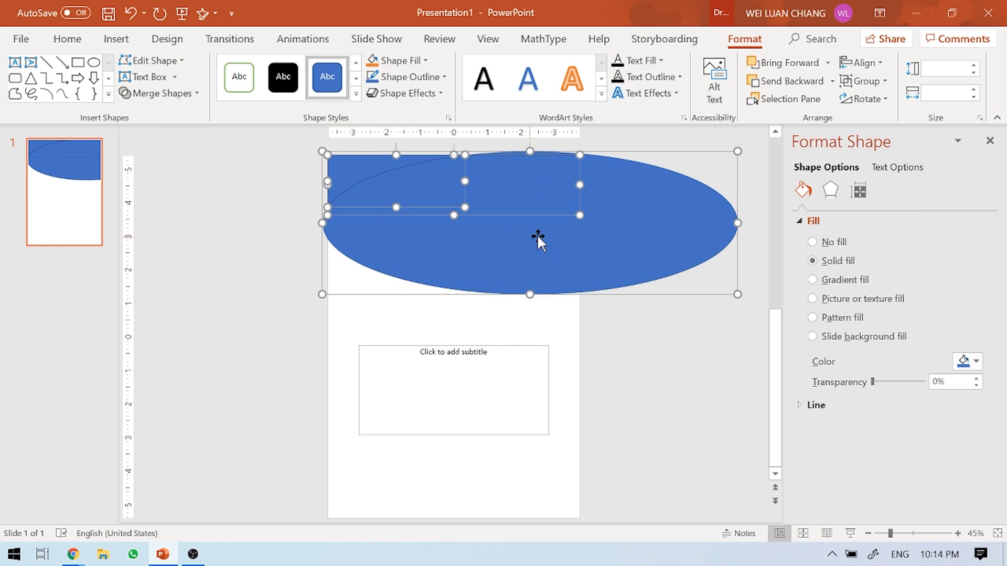
# Delete the leftover ellipse and lower rectangle fragments, keeping the 1.55" by 4.08" corner piece.
pyautogui.click(678, 325)
pyautogui.click(618, 250)
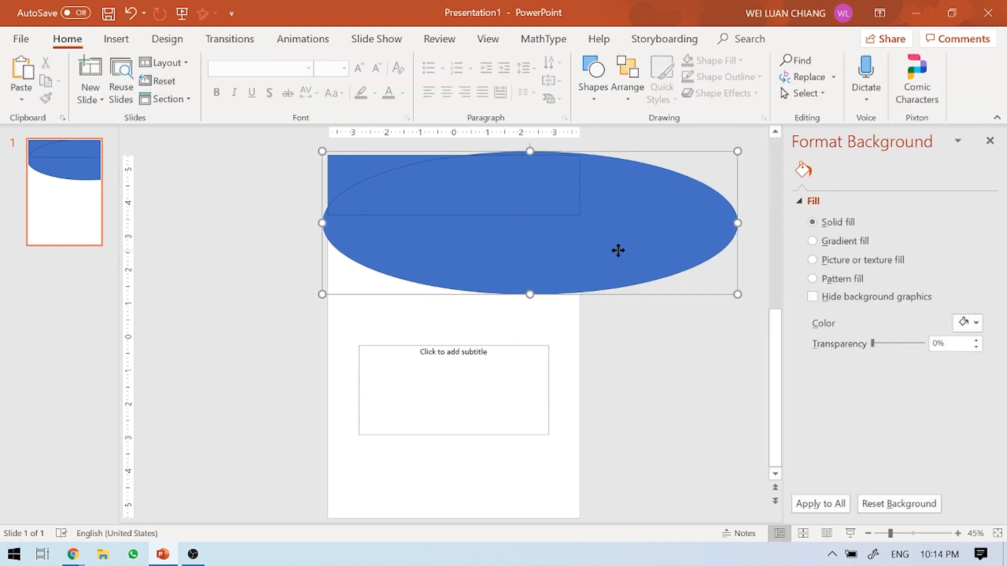
pyautogui.press('Delete')
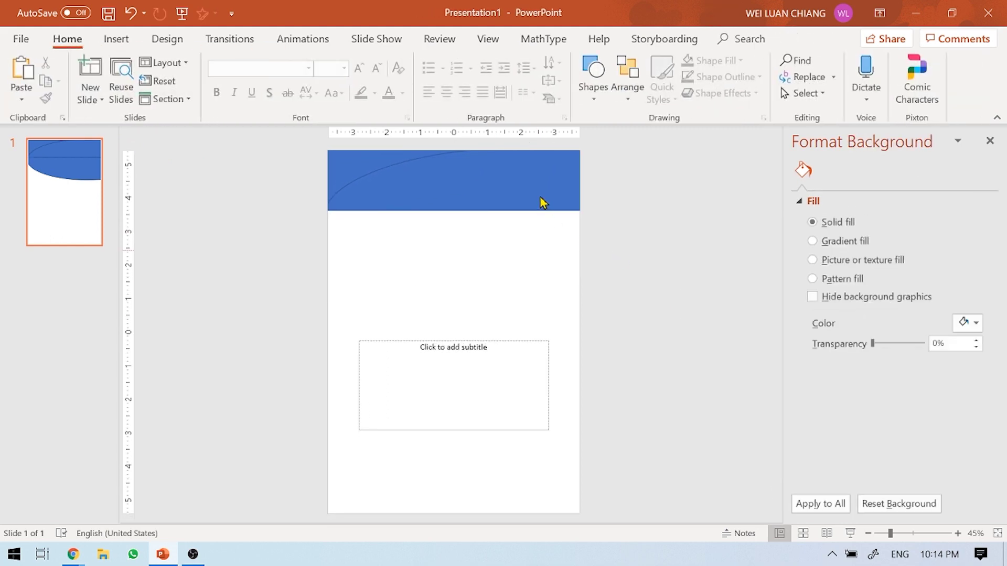
pyautogui.click(494, 197)
pyautogui.press('Delete')
pyautogui.click(455, 186)
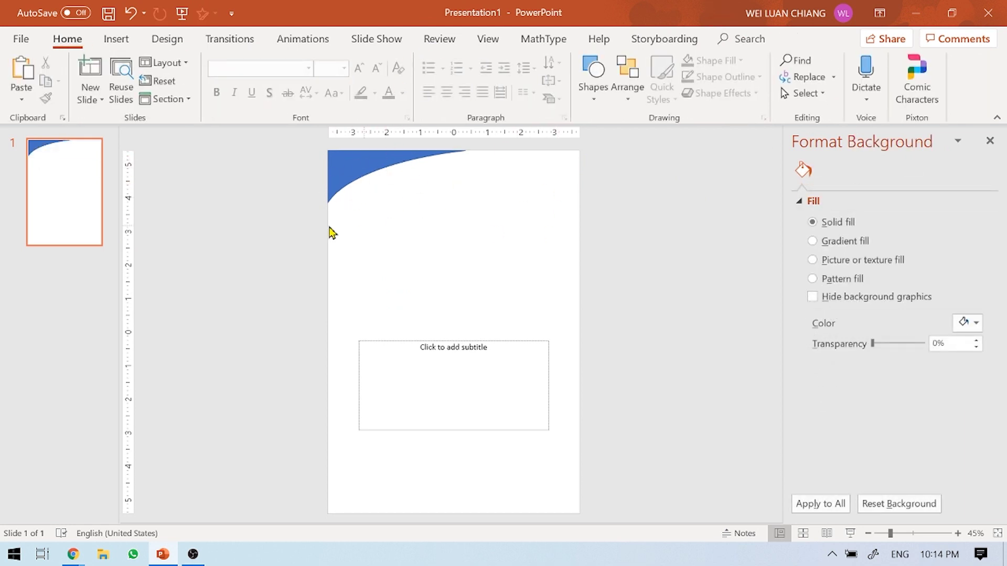
pyautogui.click(355, 164)
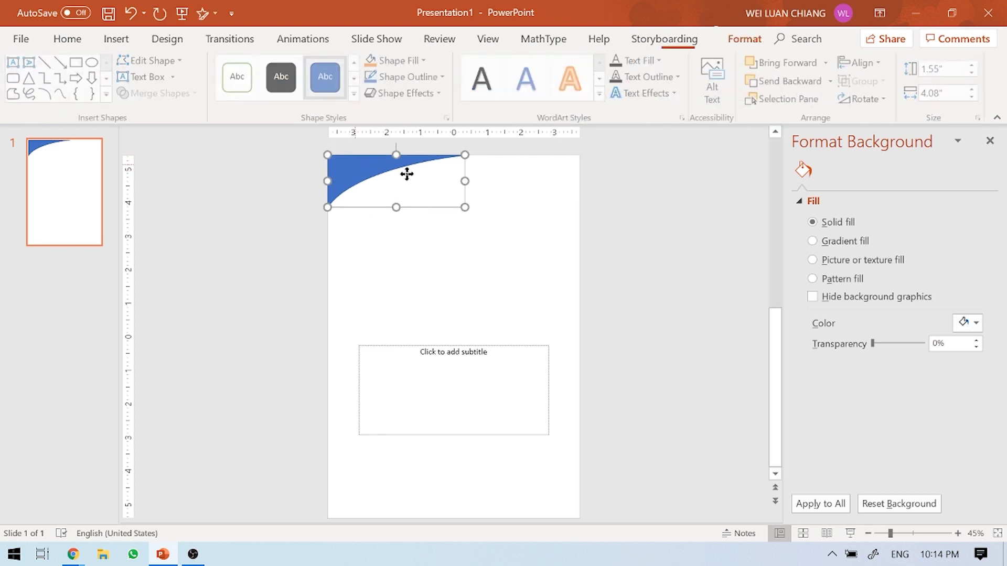
# Open the Insert Shapes gallery and close it without drawing anything.
pyautogui.click(475, 253)
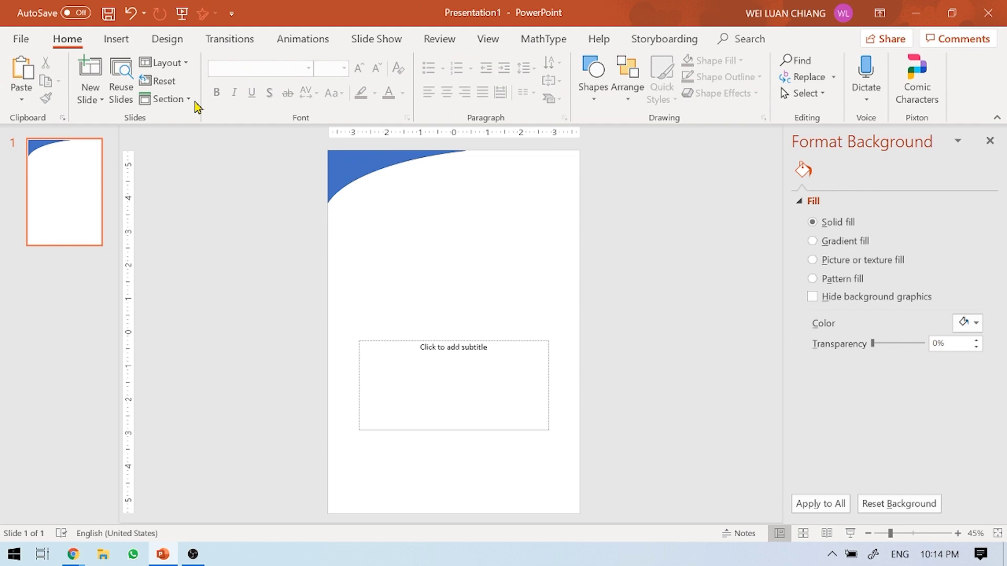
pyautogui.click(113, 40)
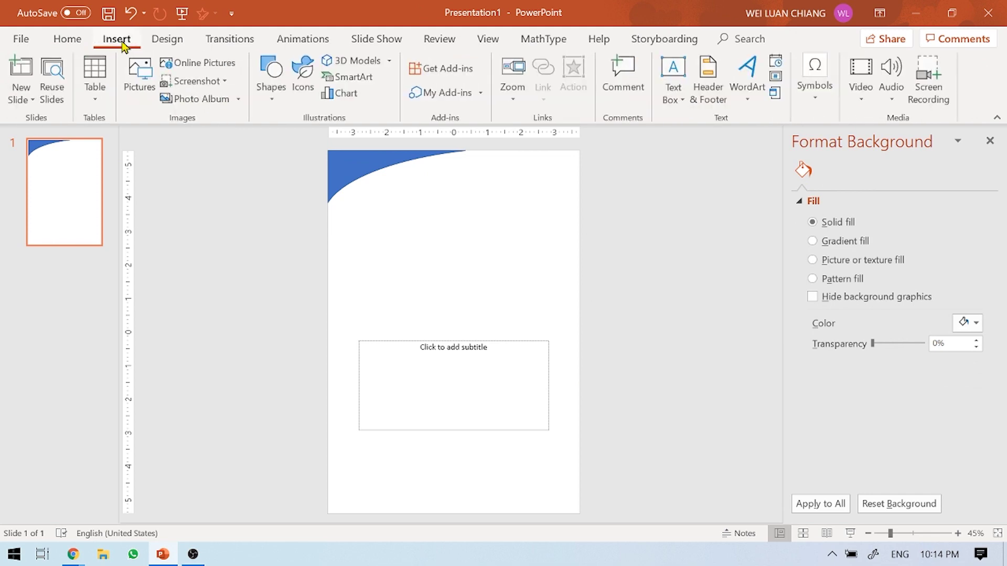
pyautogui.click(271, 81)
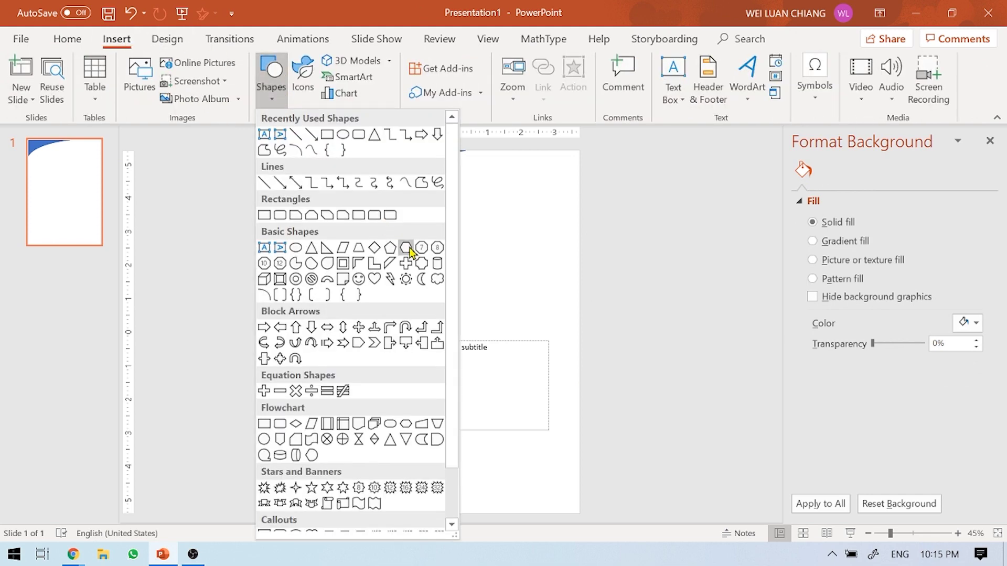
pyautogui.scroll(-2, 420, 260)
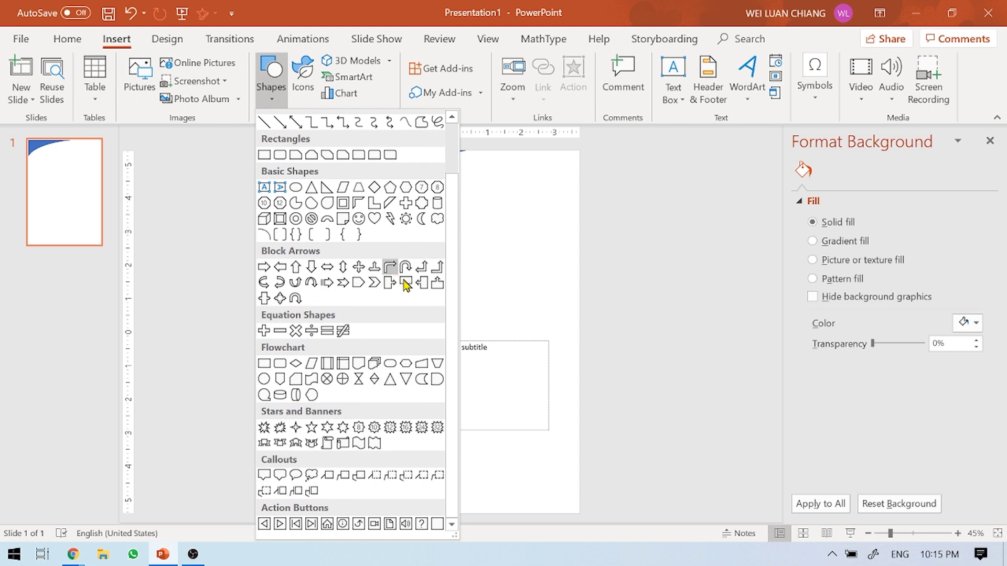
pyautogui.click(573, 285)
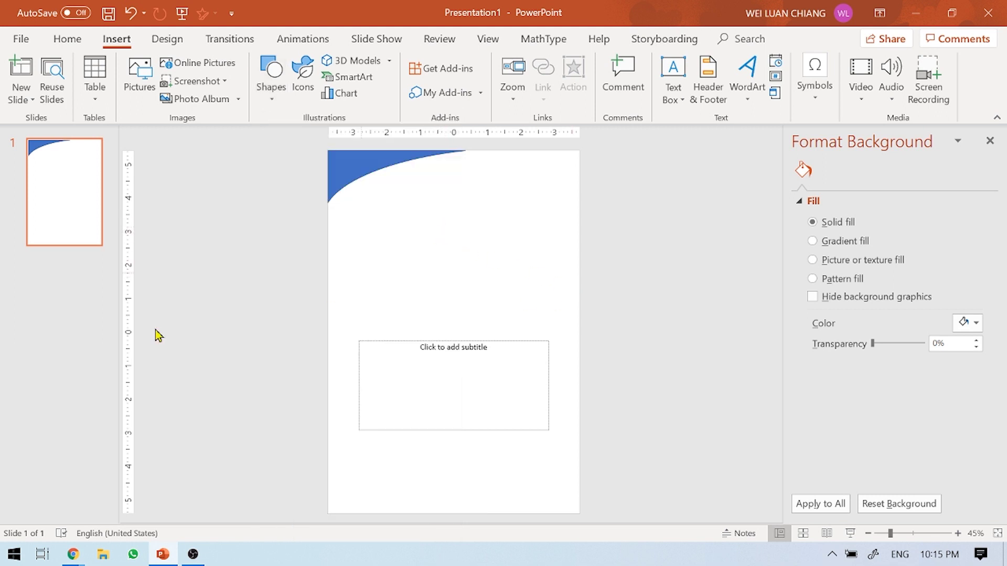
# Delete the subtitle placeholder from the slide.
pyautogui.click(445, 336)
pyautogui.press('Delete')
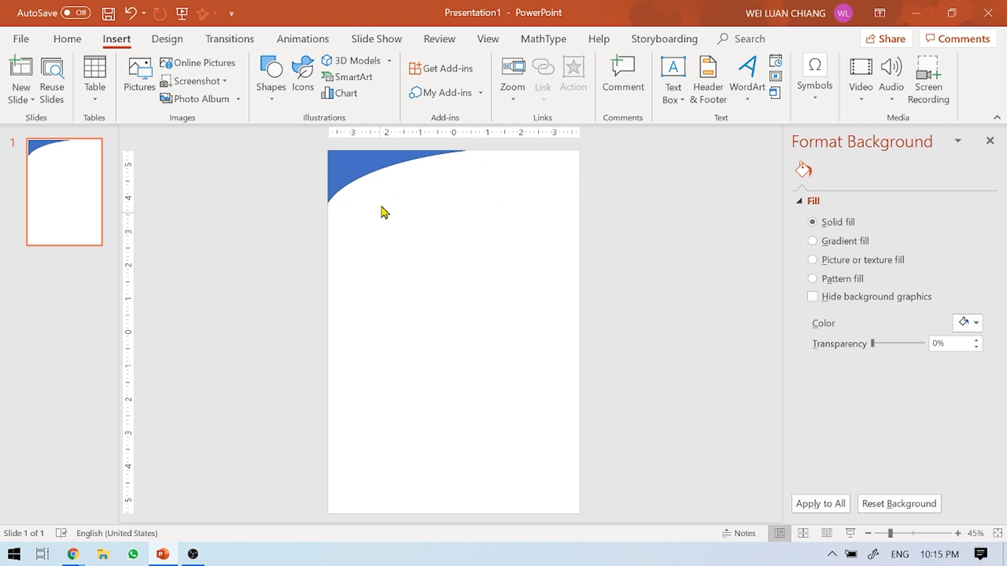
pyautogui.click(370, 170)
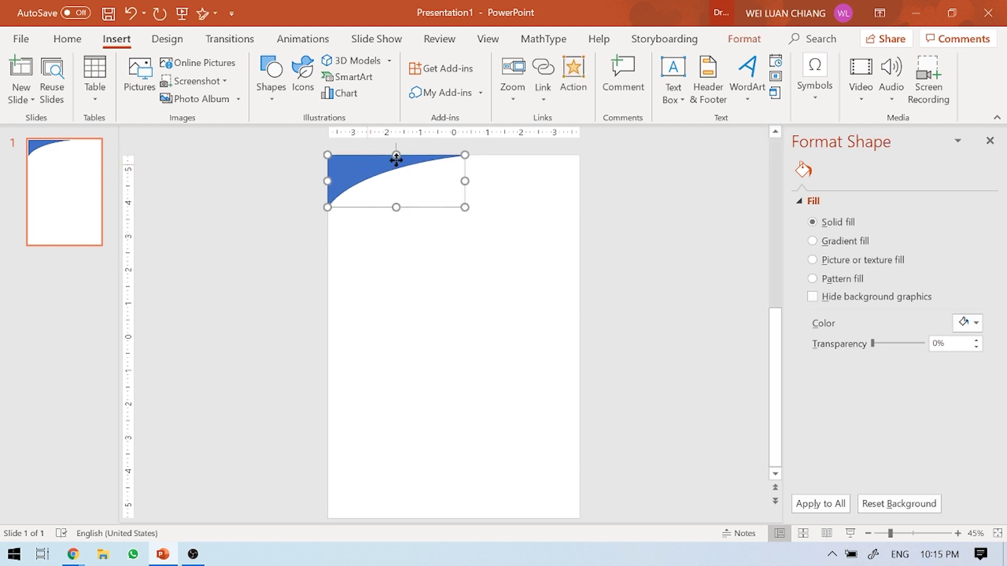
# Give the slide a white, light blue and dark green gradient background fill.
pyautogui.click(848, 265)
pyautogui.click(845, 243)
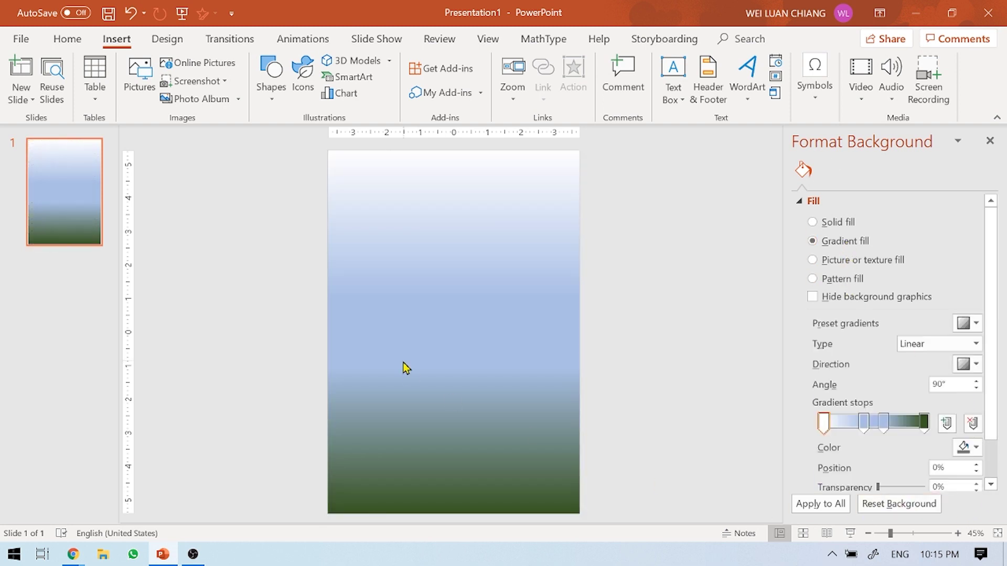
pyautogui.click(990, 140)
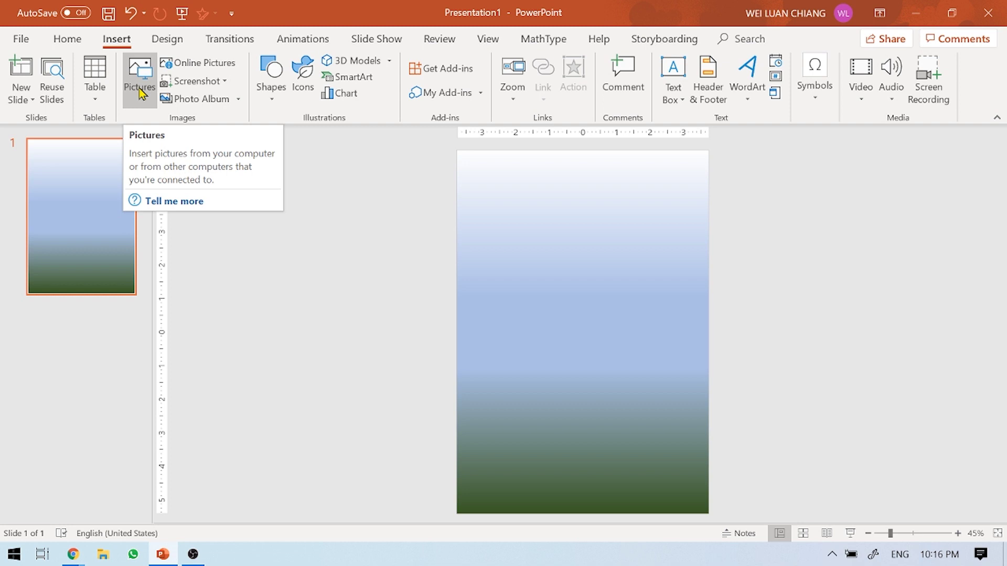
pyautogui.click(192, 63)
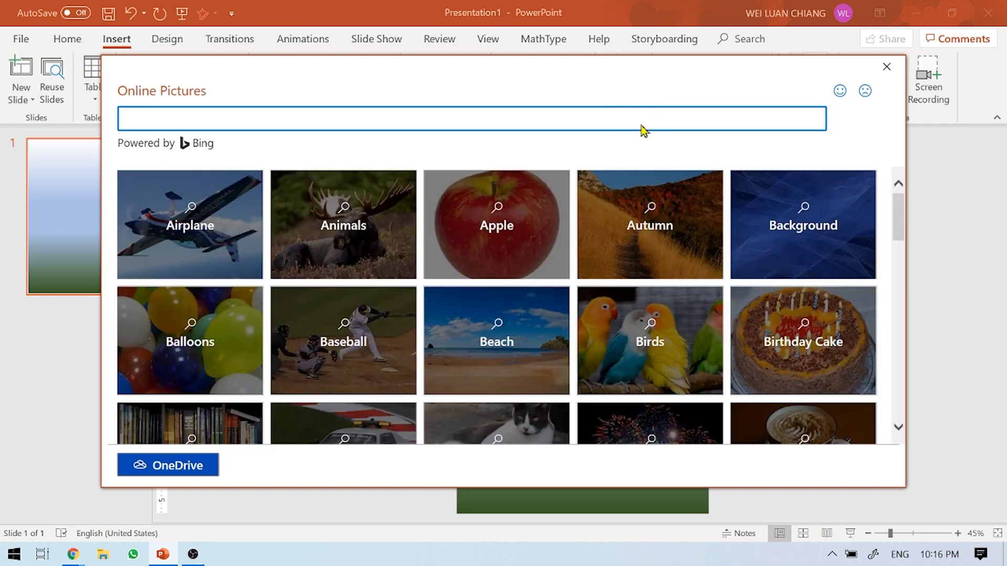
# Search Online Pictures for 'cycling clipart'.
pyautogui.write('cycling')
pyautogui.press('Return')
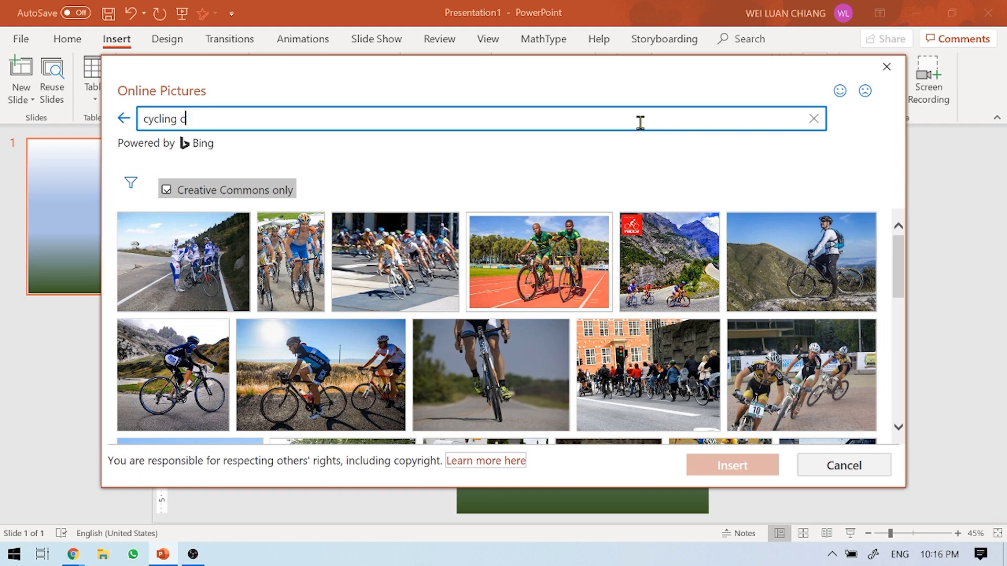
pyautogui.write('art')
pyautogui.press('Return')
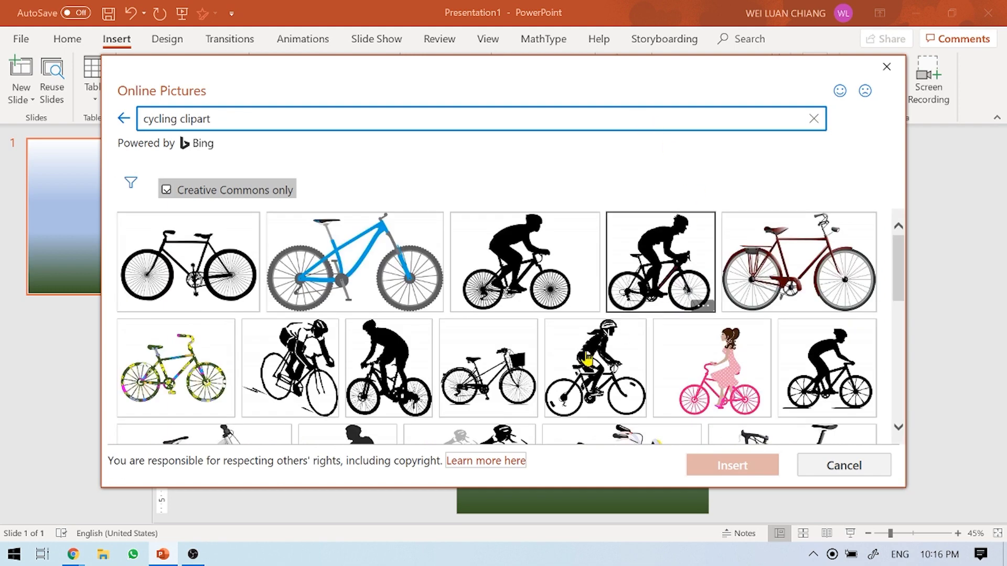
pyautogui.moveTo(131, 184)
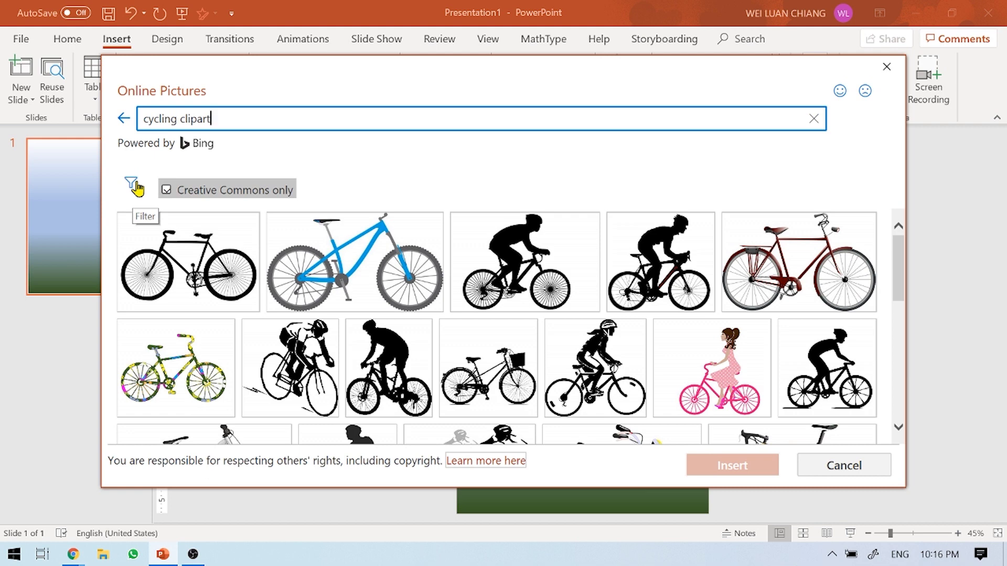
# Filter results to Transparent and insert the maroon cyclist silhouette onto the slide.
pyautogui.click(134, 186)
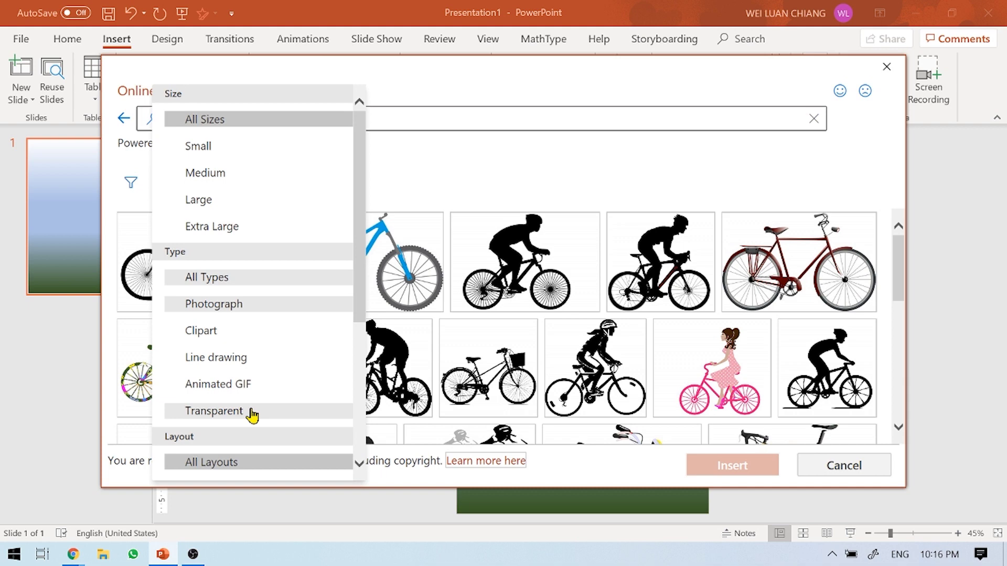
pyautogui.click(252, 414)
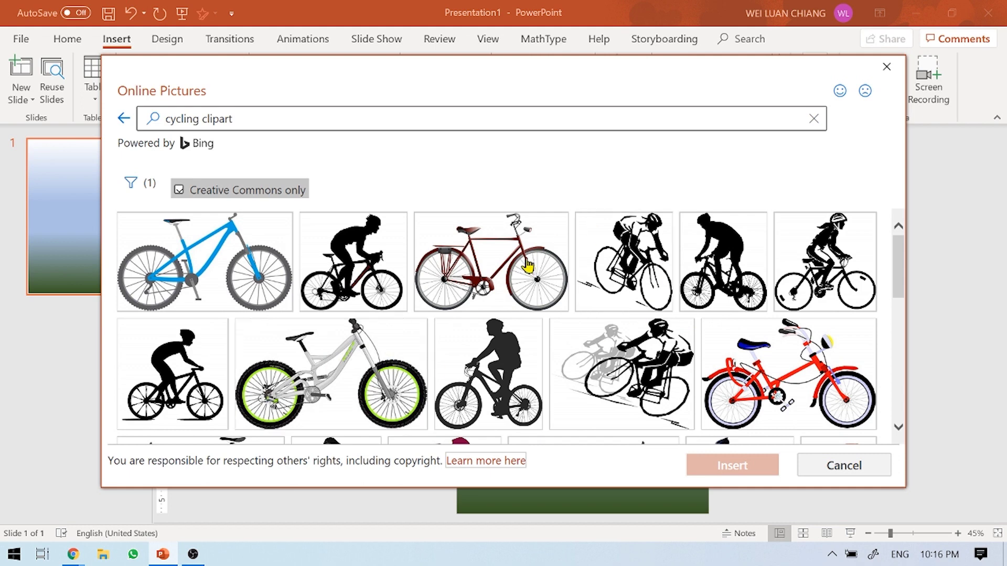
pyautogui.scroll(-2, 577, 319)
pyautogui.scroll(-2, 577, 319)
pyautogui.scroll(-2, 579, 318)
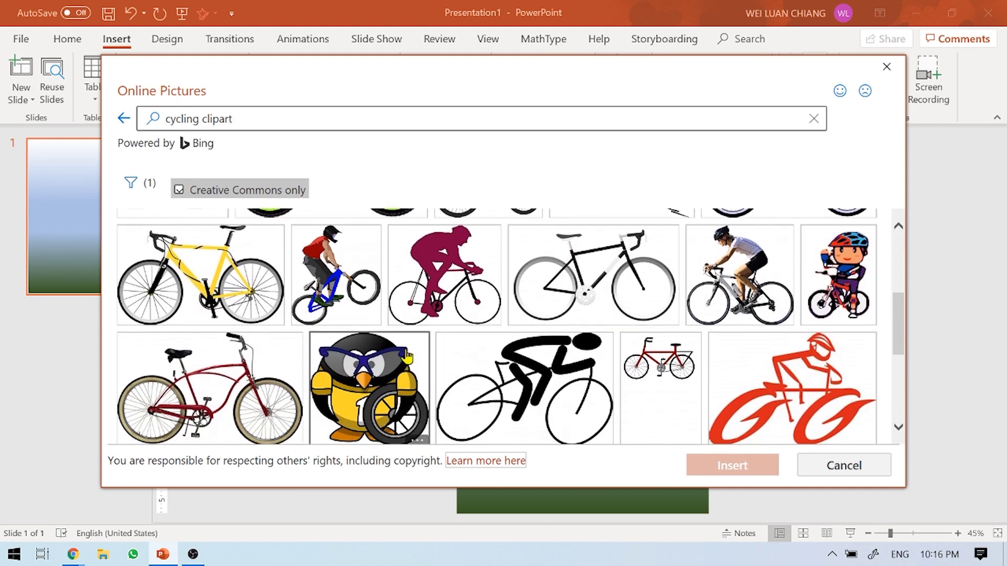
pyautogui.click(456, 285)
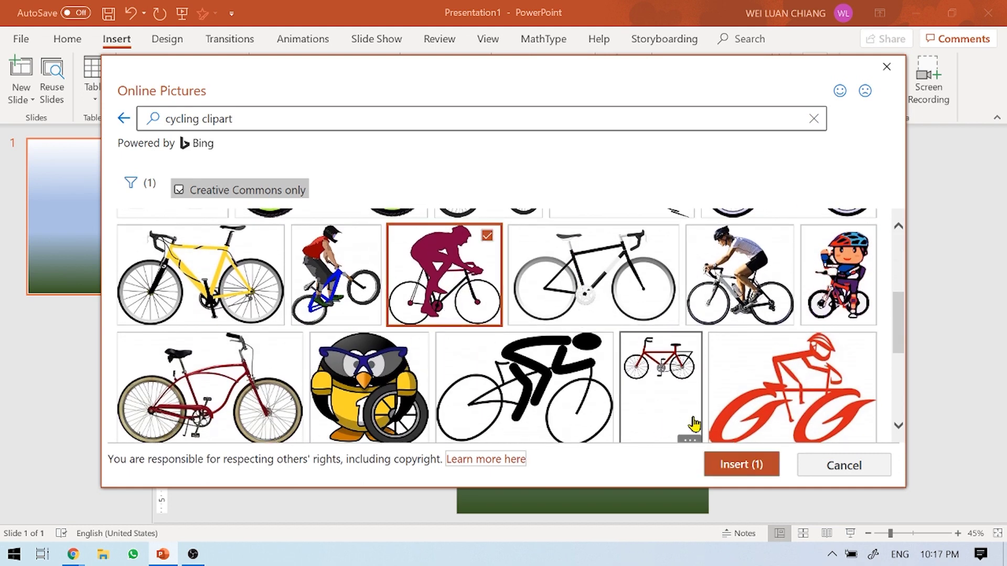
pyautogui.click(747, 464)
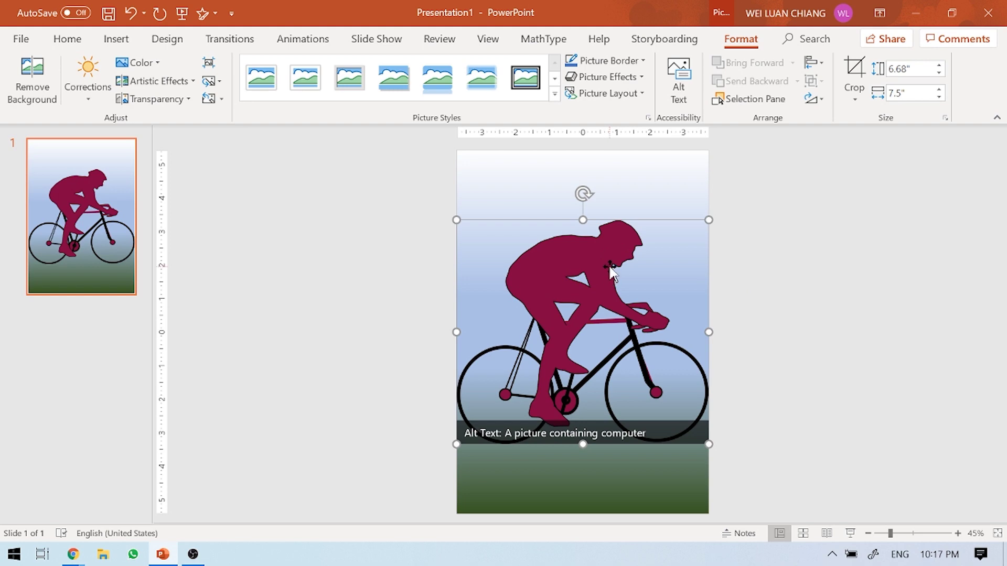
# Shrink the cyclist to 1.32" by 1.48", flip it horizontally, and place it bottom centre.
pyautogui.moveTo(709, 220); pyautogui.dragTo(509, 384)
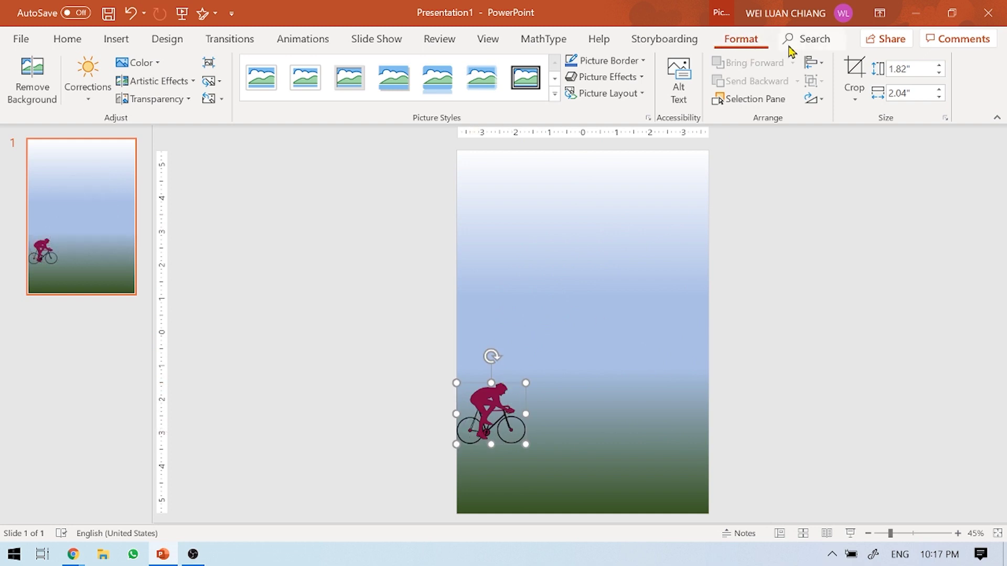
pyautogui.click(823, 101)
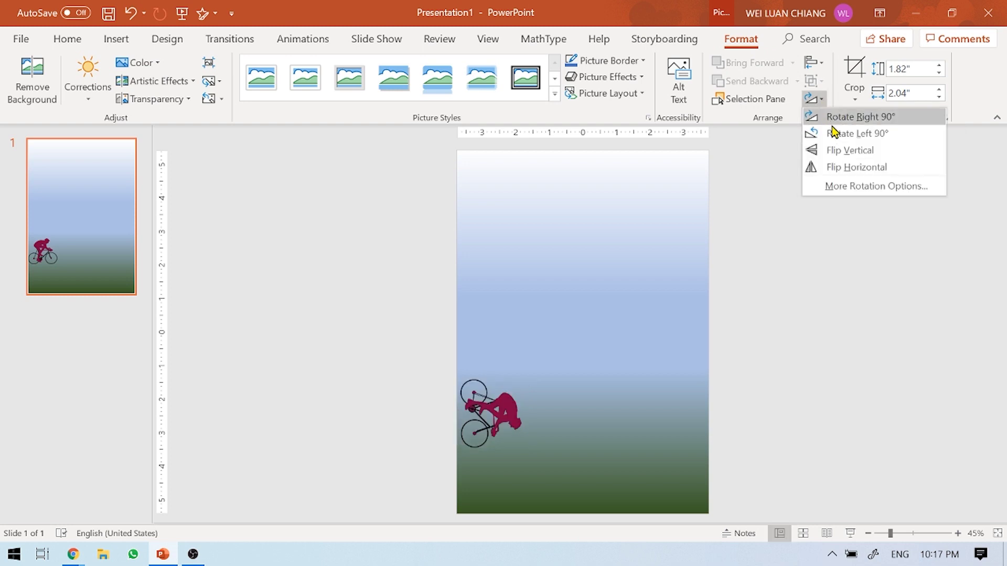
pyautogui.click(839, 166)
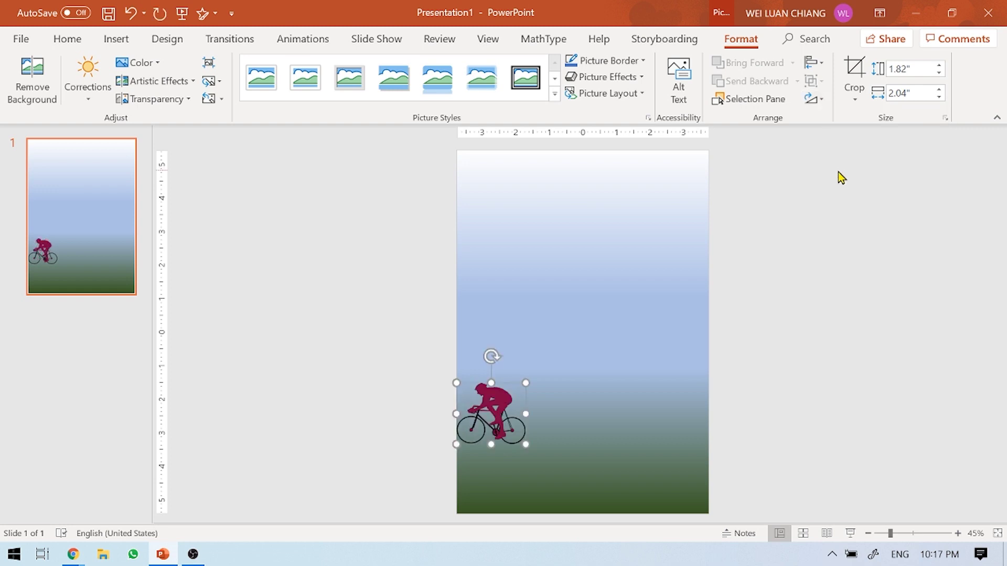
pyautogui.moveTo(510, 424); pyautogui.dragTo(608, 478)
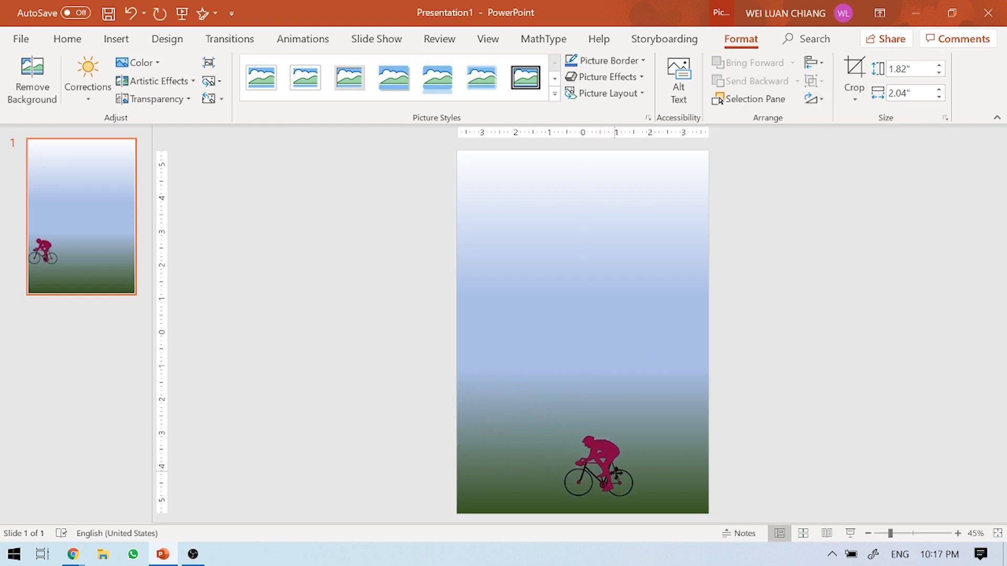
pyautogui.moveTo(608, 478)
pyautogui.mouseDown()
pyautogui.moveTo(634, 476)
pyautogui.moveTo(641, 461)
pyautogui.moveTo(604, 490)
pyautogui.mouseUp()
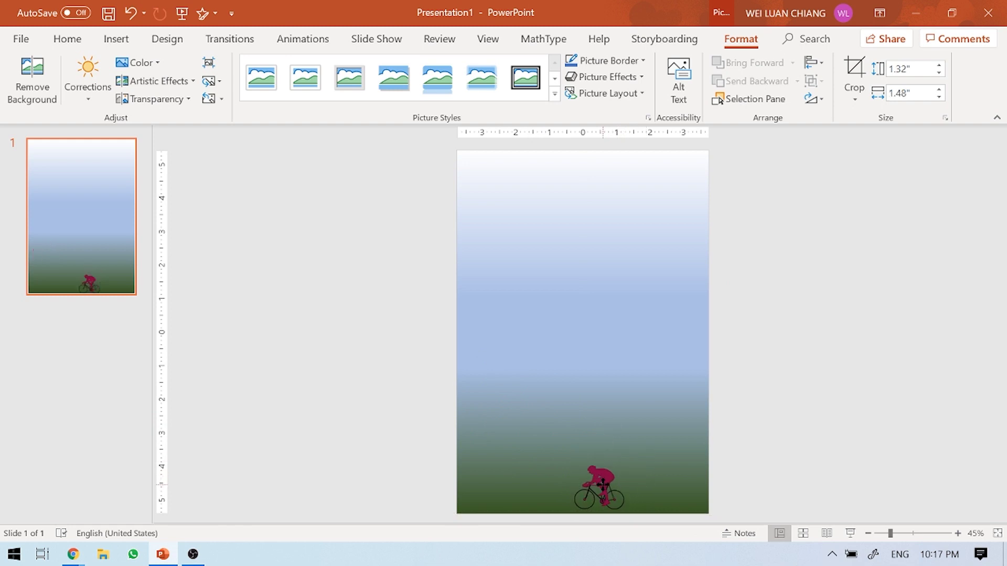
pyautogui.click(795, 415)
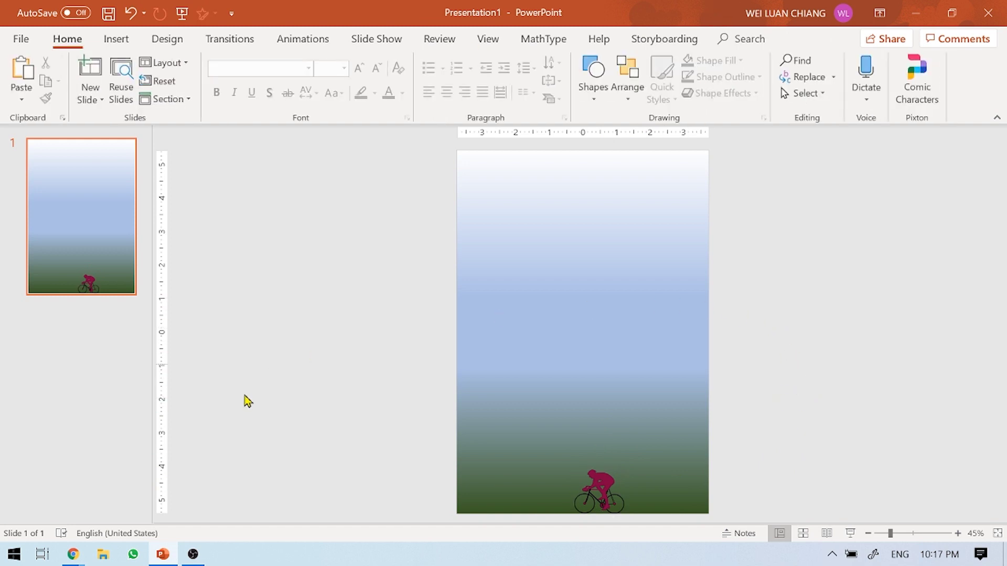
pyautogui.click(174, 552)
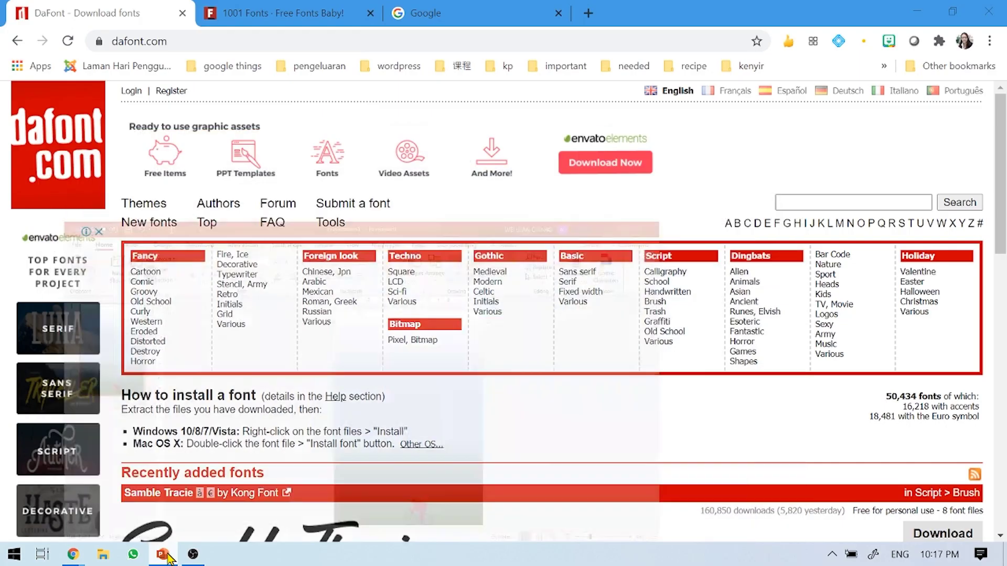
# Search Google for 'green building' in the Google tab.
pyautogui.click(473, 9)
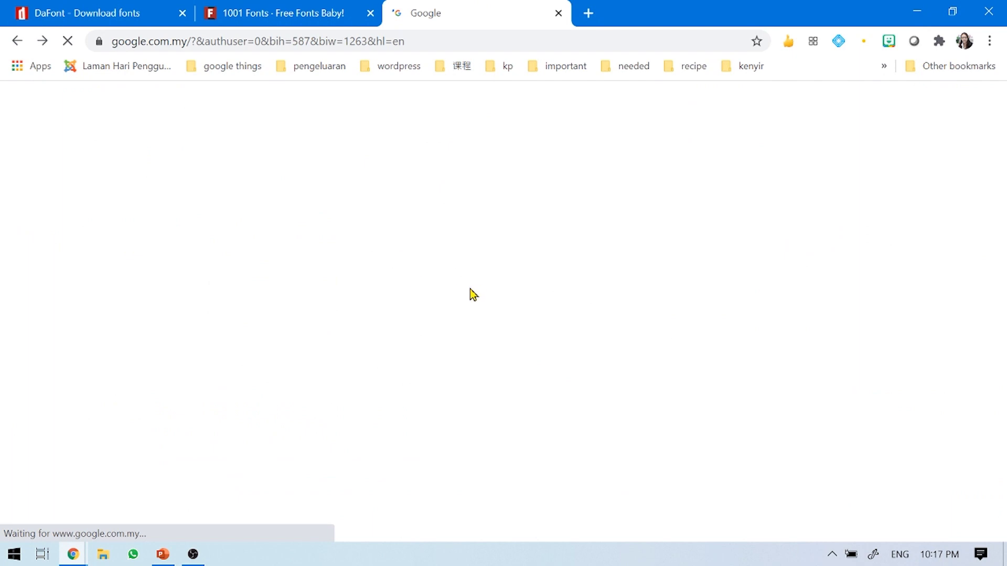
pyautogui.click(361, 320)
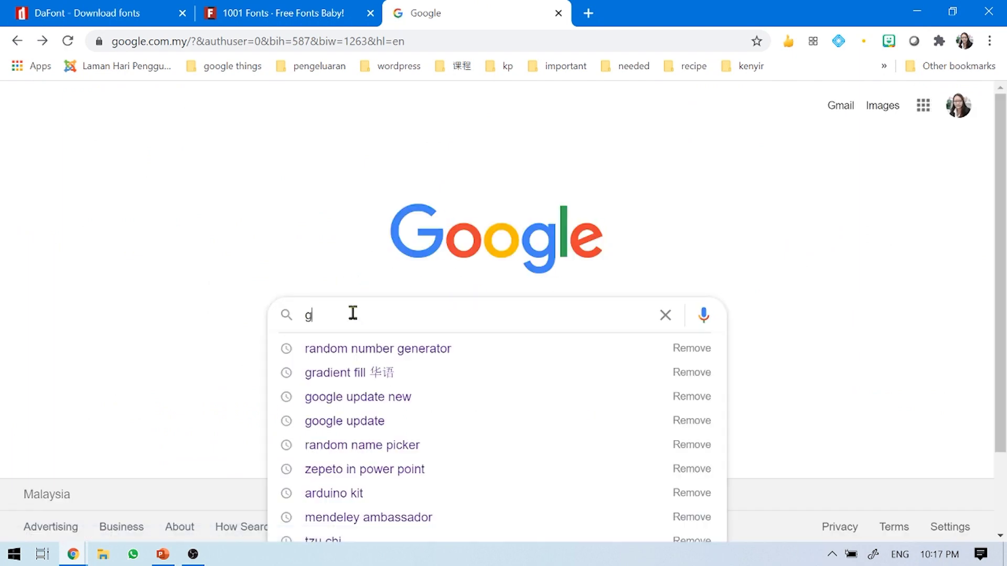
pyautogui.write('reen v')
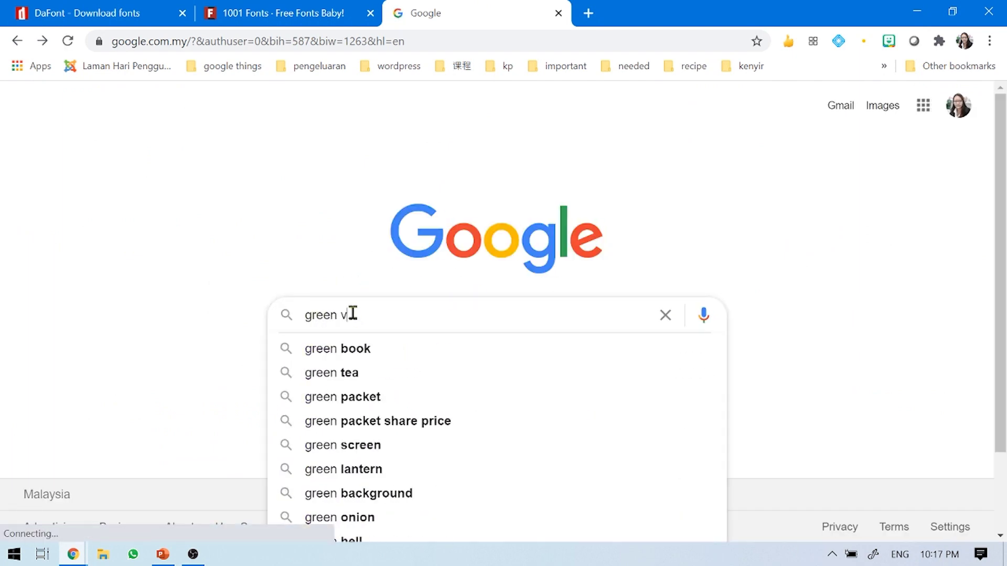
pyautogui.press('BackSpace')
pyautogui.write('bi')
pyautogui.press('BackSpace')
pyautogui.write('uilding')
pyautogui.press('Return')
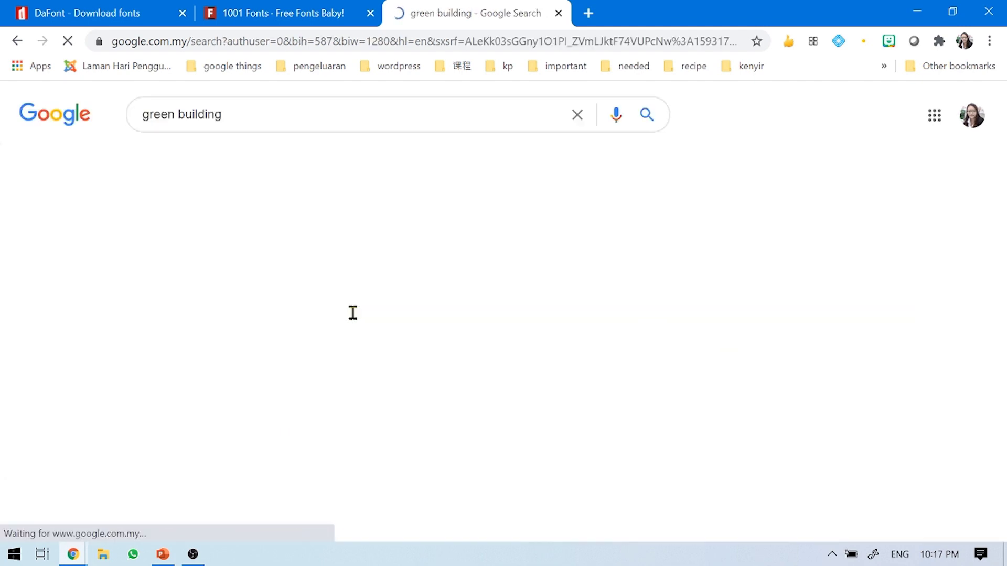
# Show image results for 'green building' with Color filtered to Transparent.
pyautogui.click(206, 153)
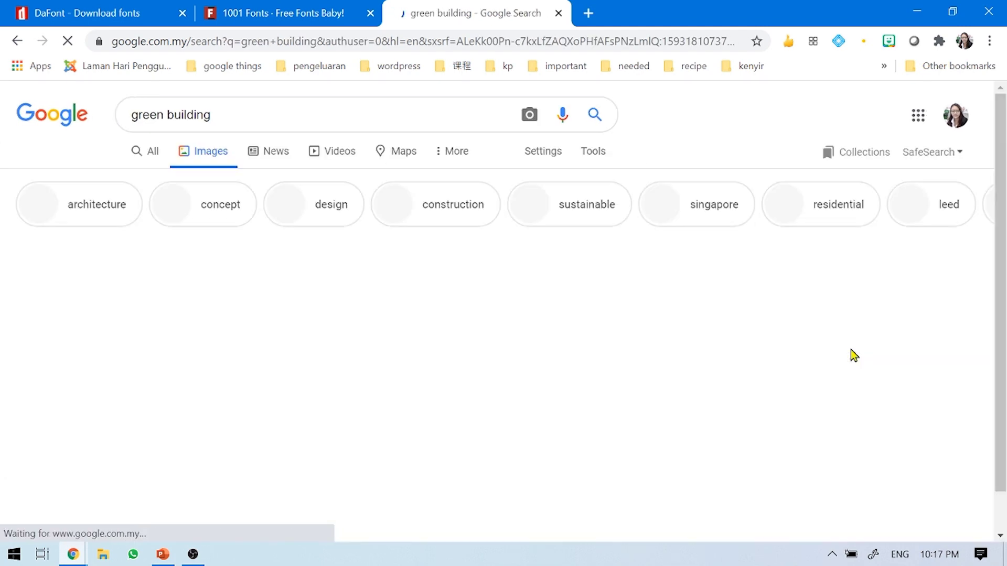
pyautogui.scroll(-1, 698, 336)
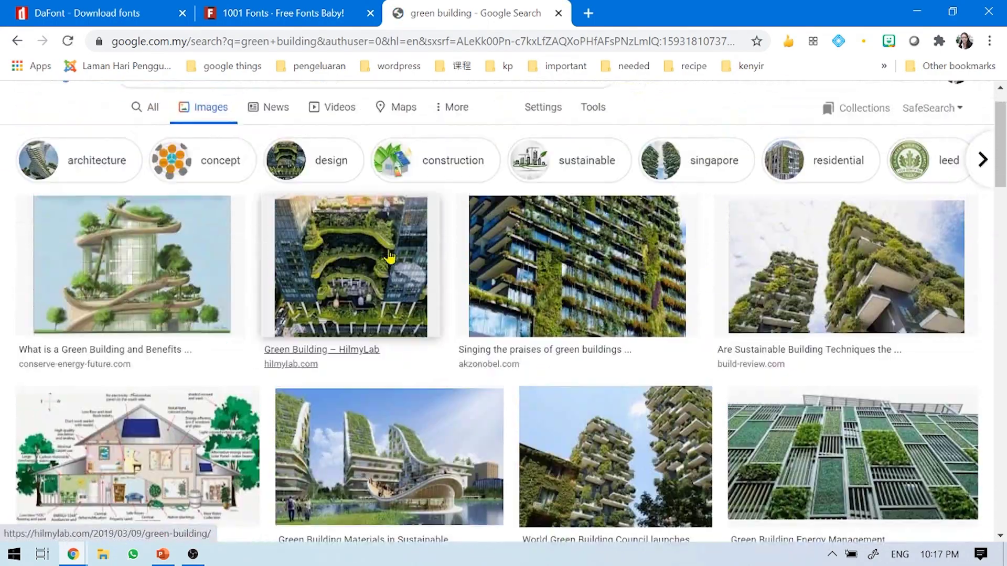
pyautogui.scroll(1, 389, 257)
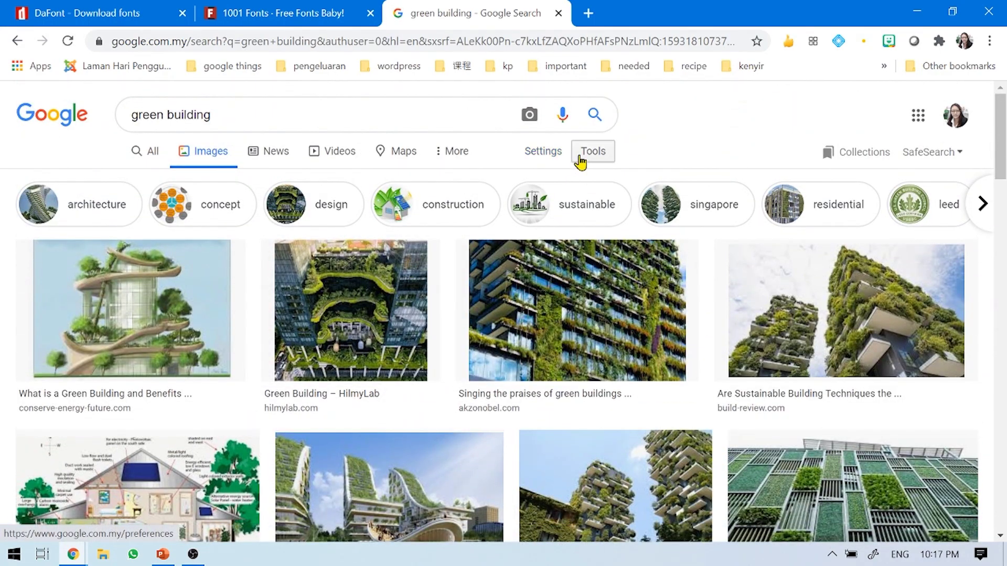
pyautogui.click(580, 162)
pyautogui.click(585, 167)
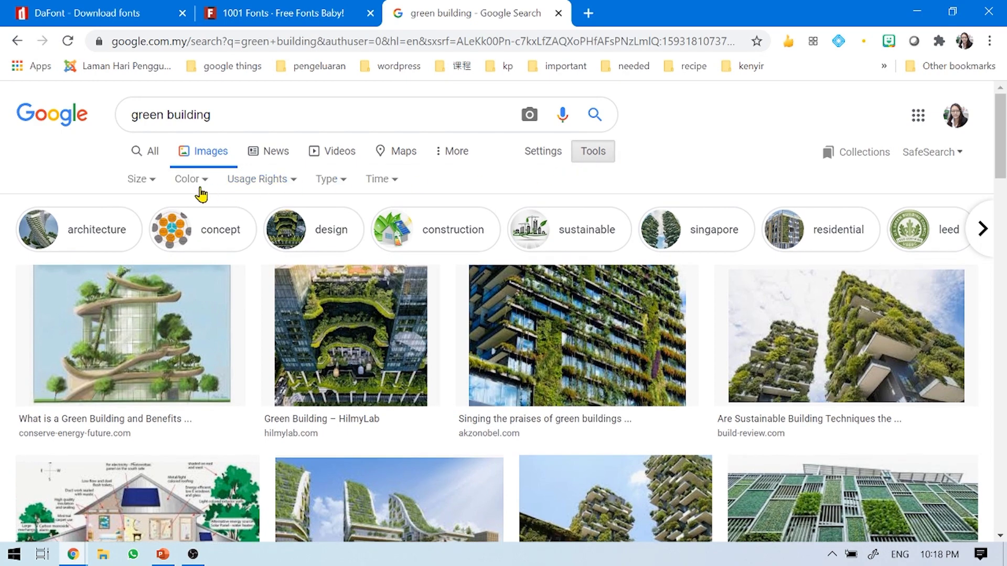
pyautogui.click(200, 189)
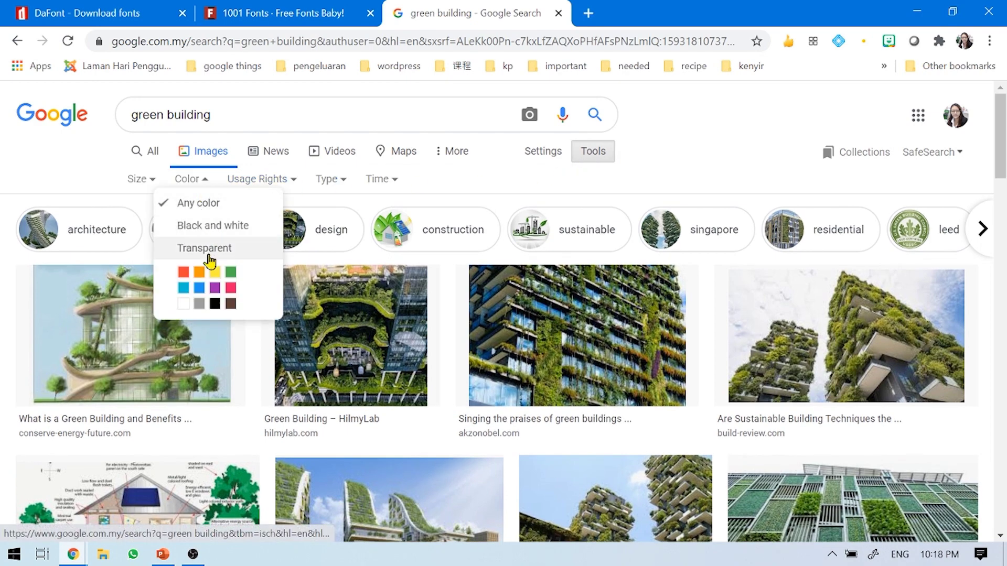
pyautogui.click(210, 250)
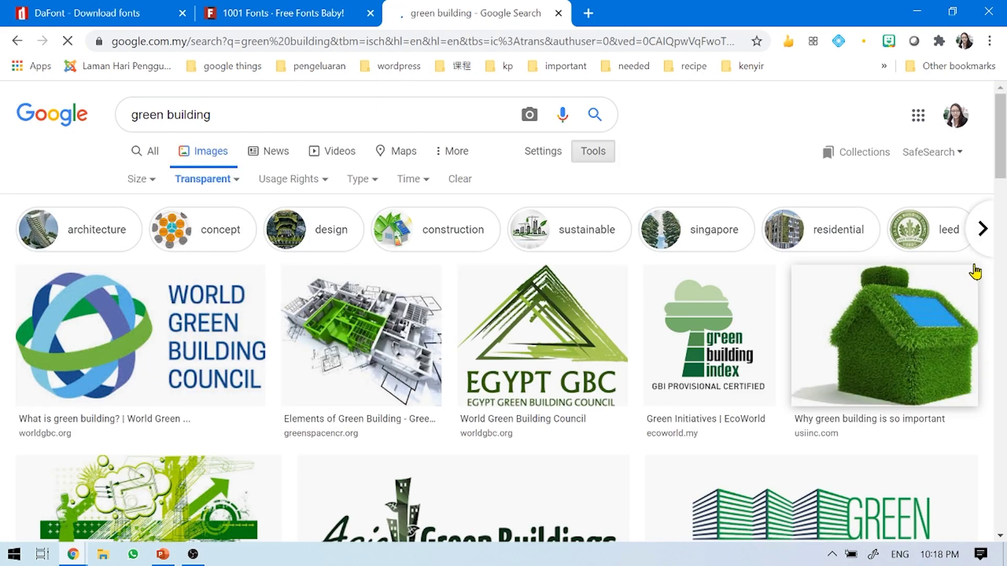
pyautogui.moveTo(1002, 159); pyautogui.dragTo(1001, 427)
# Browse the transparent results and preview the LEED states infographic.
pyautogui.scroll(-10, 438, 296)
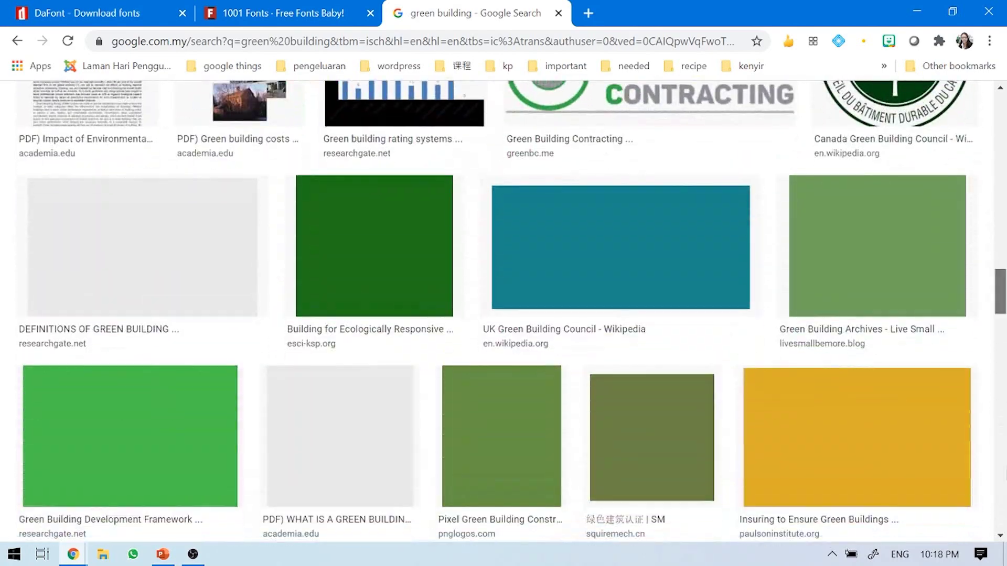
pyautogui.scroll(-10, 438, 296)
pyautogui.scroll(5, 438, 296)
pyautogui.scroll(4, 438, 297)
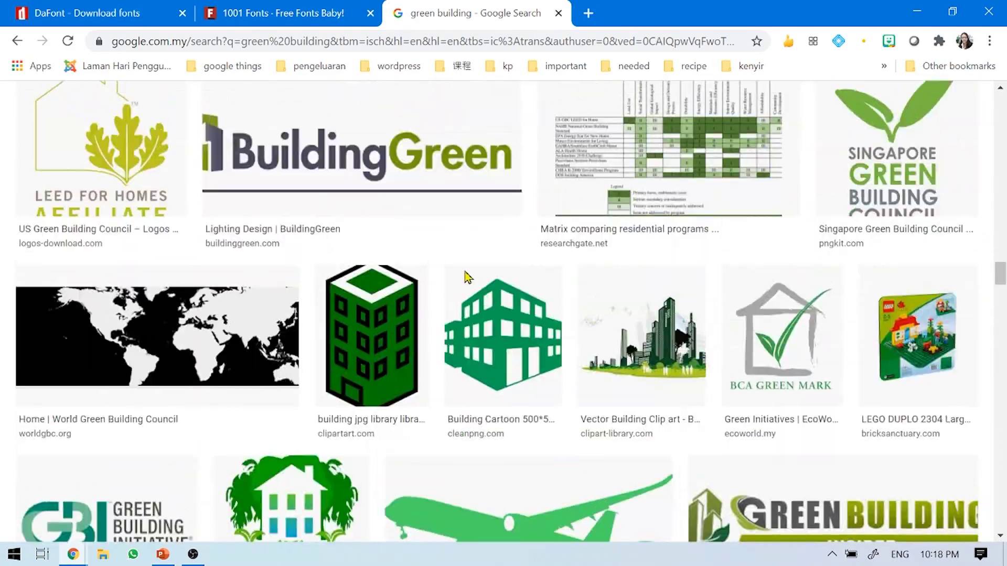
pyautogui.scroll(-6, 466, 274)
pyautogui.scroll(-8, 495, 277)
pyautogui.scroll(-3, 472, 288)
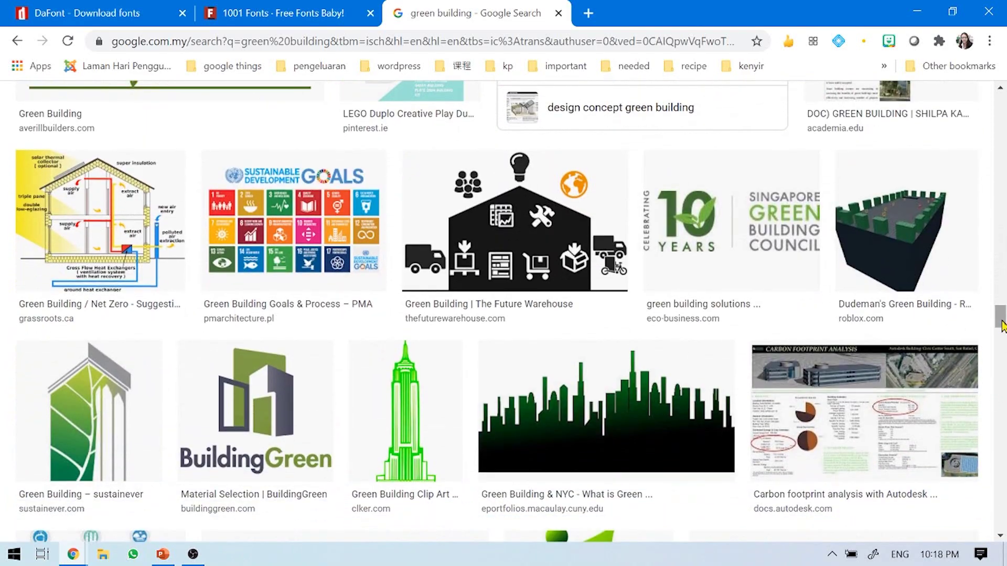
pyautogui.moveTo(1001, 323); pyautogui.dragTo(1002, 446)
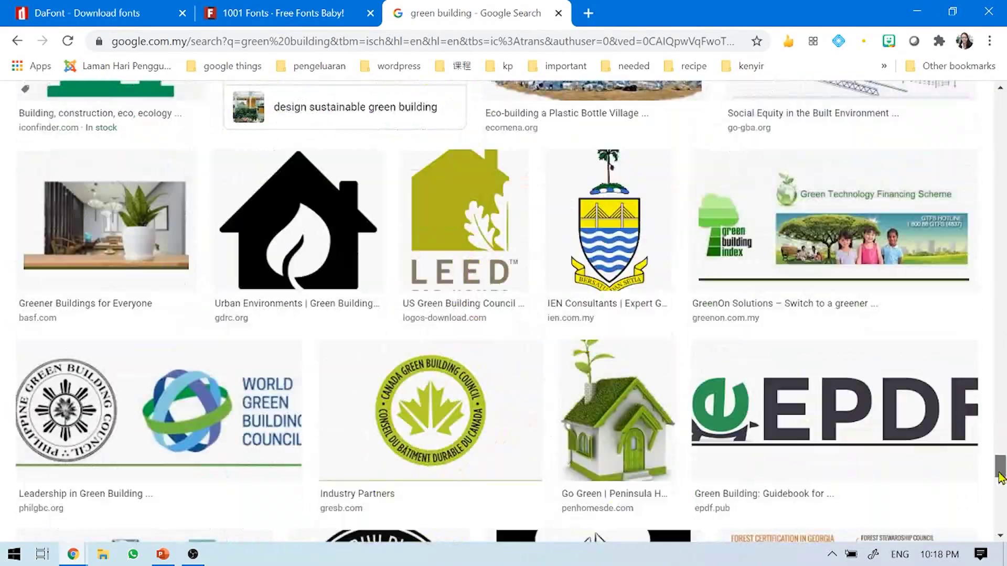
pyautogui.moveTo(1003, 446); pyautogui.dragTo(1003, 475)
pyautogui.click(388, 416)
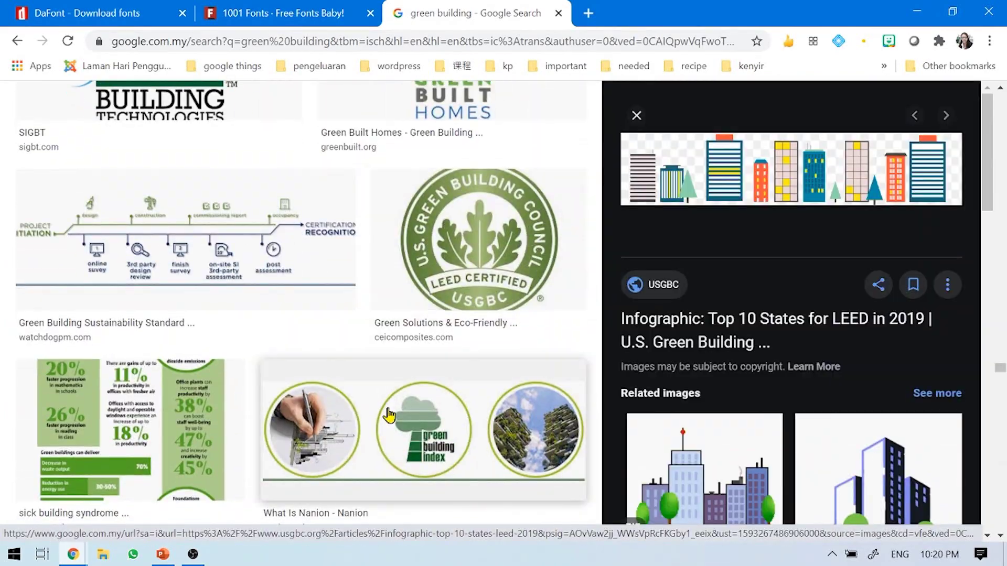
# Scroll further down and preview the 600 × 564 'Green home icon png' image.
pyautogui.scroll(-2, 389, 415)
pyautogui.scroll(-1, 389, 415)
pyautogui.scroll(-5, 390, 420)
pyautogui.scroll(-3, 391, 420)
pyautogui.scroll(-4, 391, 420)
pyautogui.scroll(-5, 393, 421)
pyautogui.scroll(-5, 394, 422)
pyautogui.scroll(-3, 396, 421)
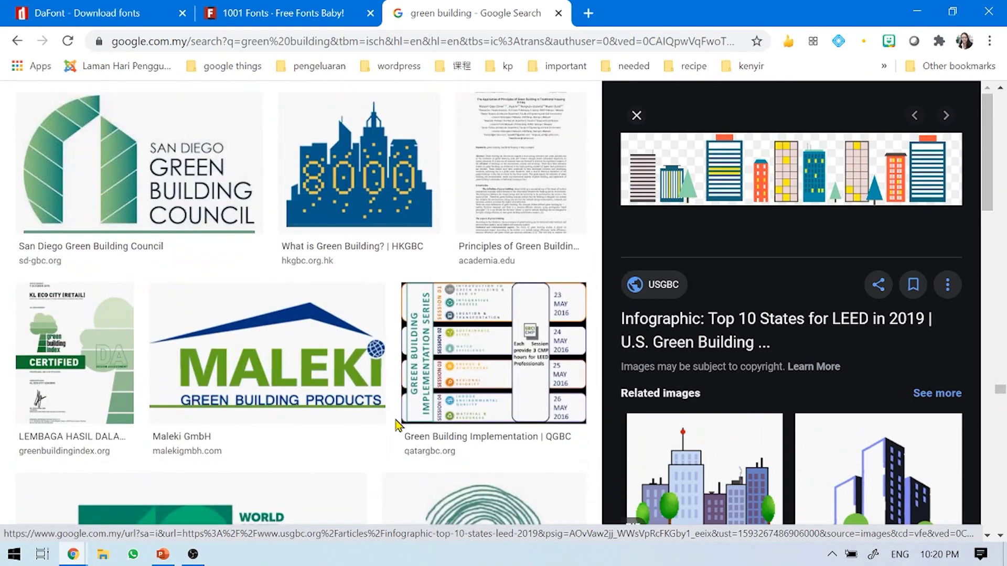
pyautogui.scroll(-1, 396, 420)
pyautogui.scroll(-1, 397, 419)
pyautogui.scroll(-4, 399, 420)
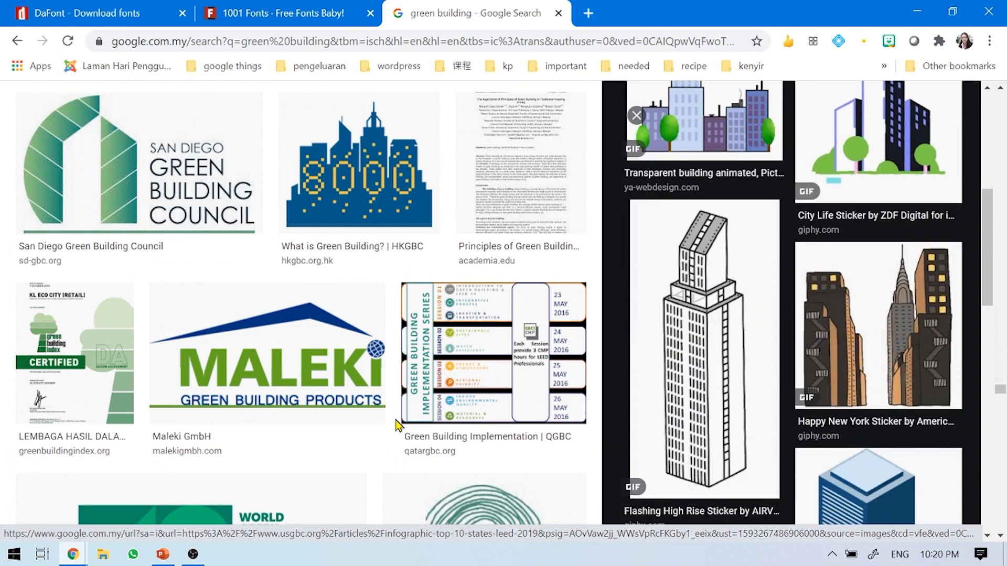
pyautogui.scroll(-5, 407, 419)
pyautogui.scroll(-5, 408, 419)
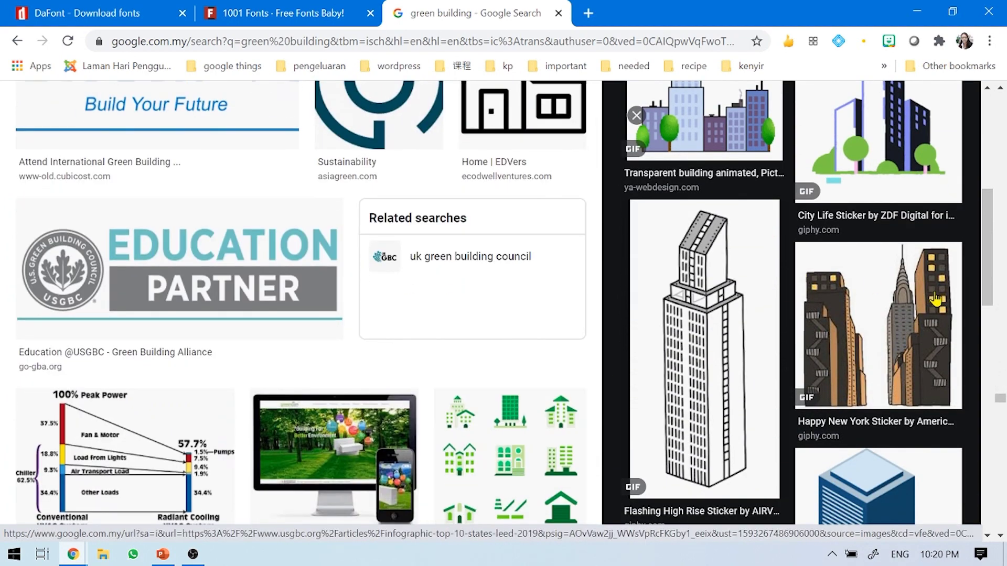
pyautogui.moveTo(1002, 400); pyautogui.dragTo(1002, 401)
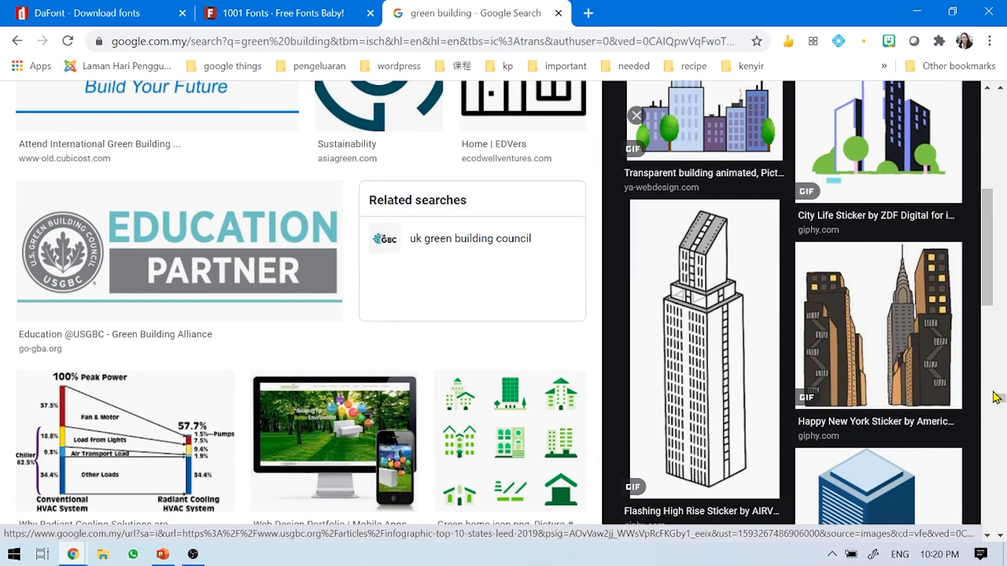
pyautogui.scroll(-3, 496, 401)
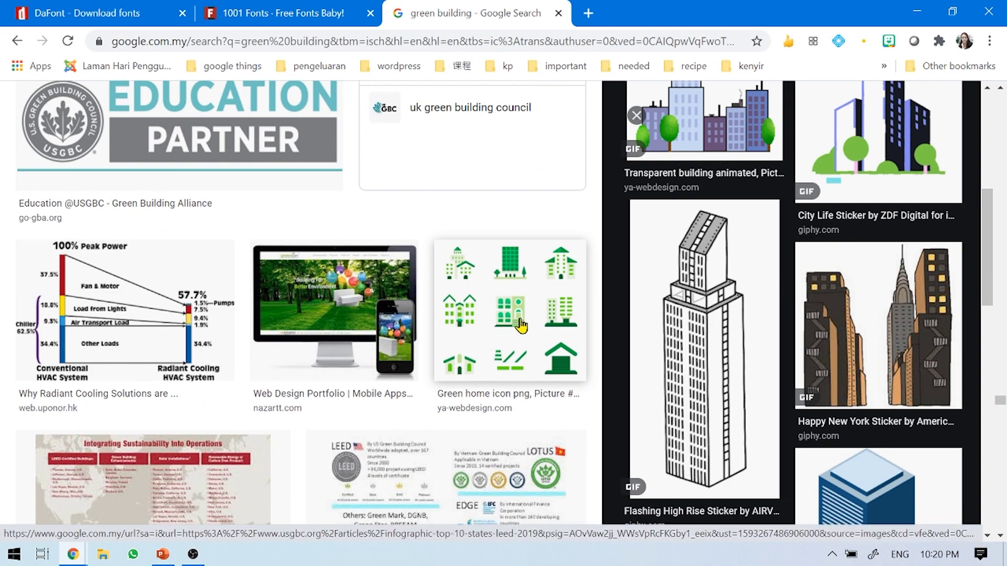
pyautogui.click(485, 299)
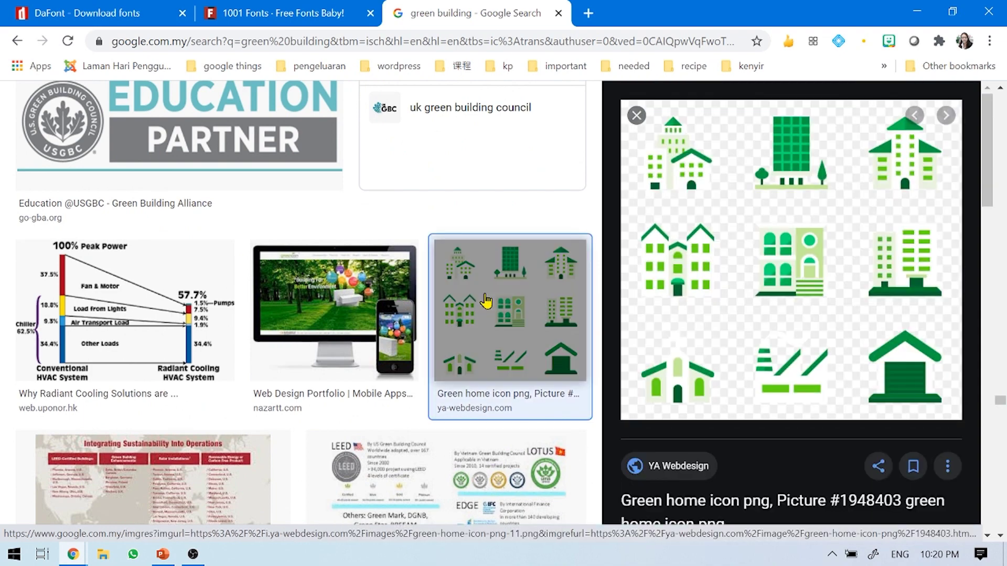
# Save the green home icons image to the Desktop as green-home-icon-png-11.png.
pyautogui.rightClick(746, 232)
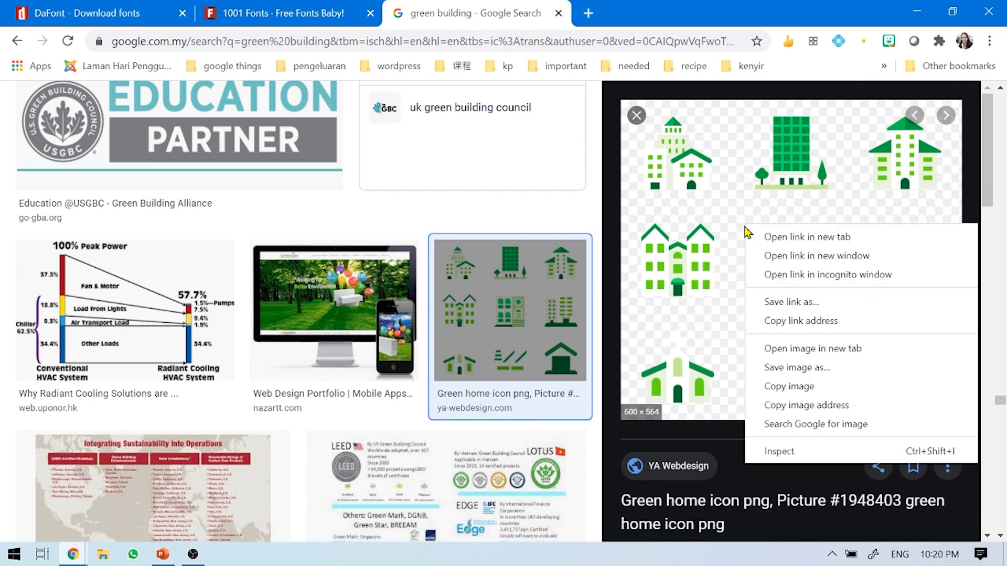
pyautogui.click(810, 368)
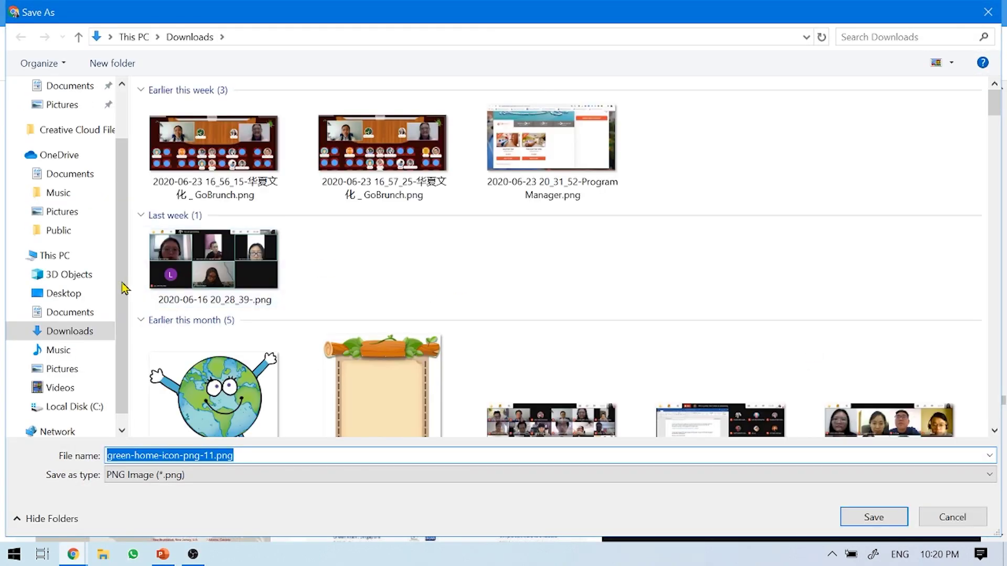
pyautogui.click(88, 297)
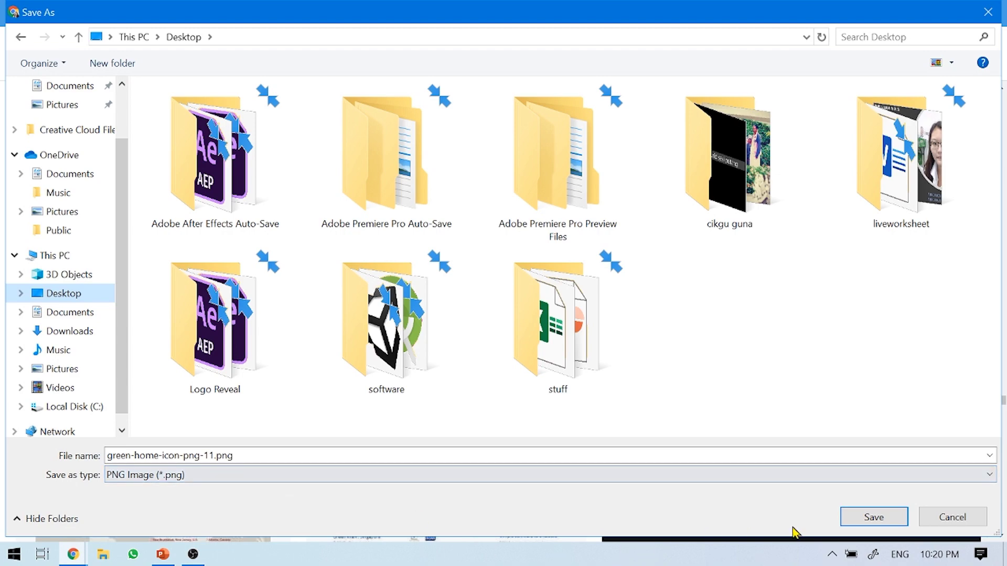
pyautogui.click(868, 518)
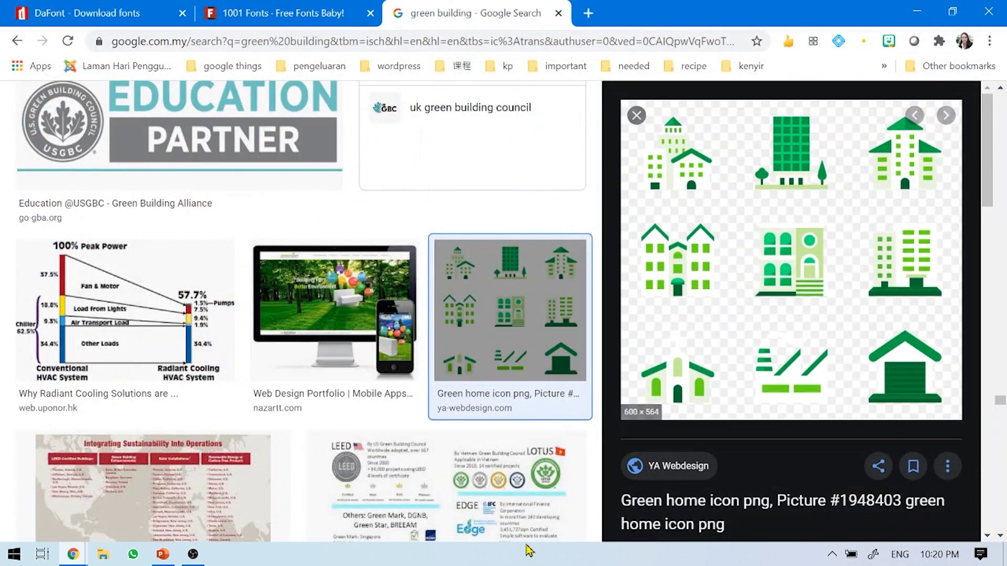
pyautogui.click(168, 557)
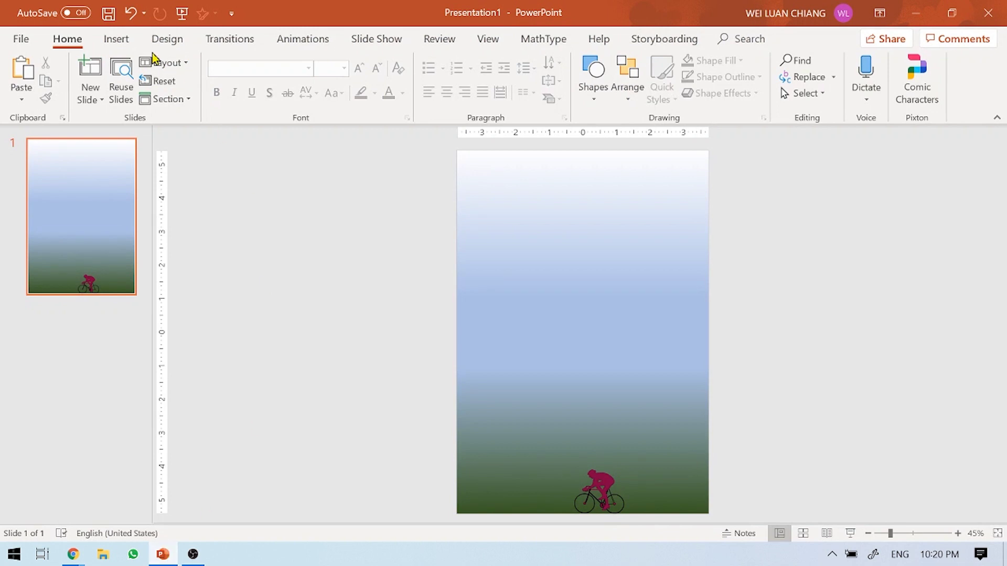
# Insert green-home-icon-png-11.png from the Desktop onto the slide at 5.88" by 6.25".
pyautogui.click(124, 43)
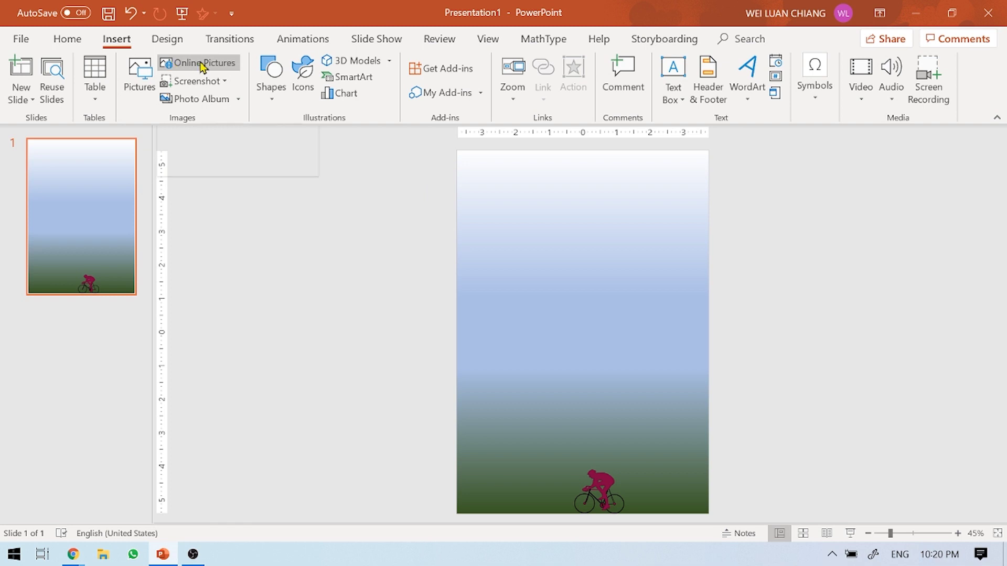
pyautogui.click(145, 100)
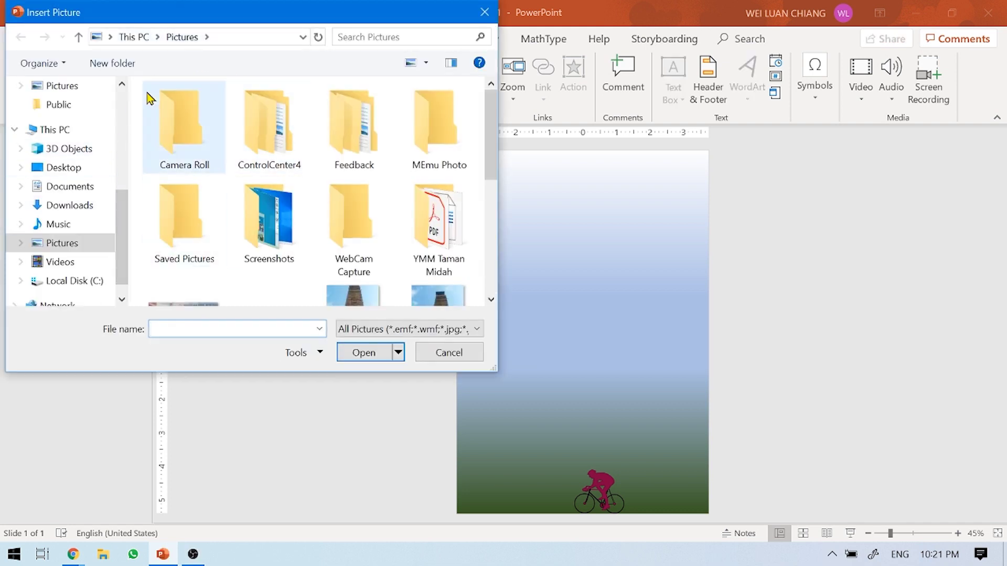
pyautogui.click(90, 171)
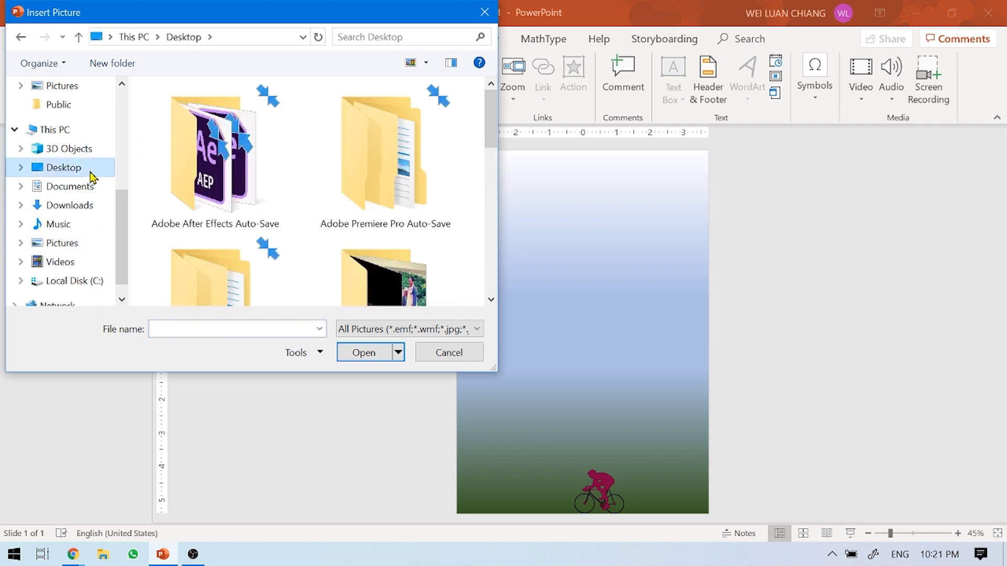
pyautogui.scroll(-5, 240, 200)
pyautogui.click(334, 242)
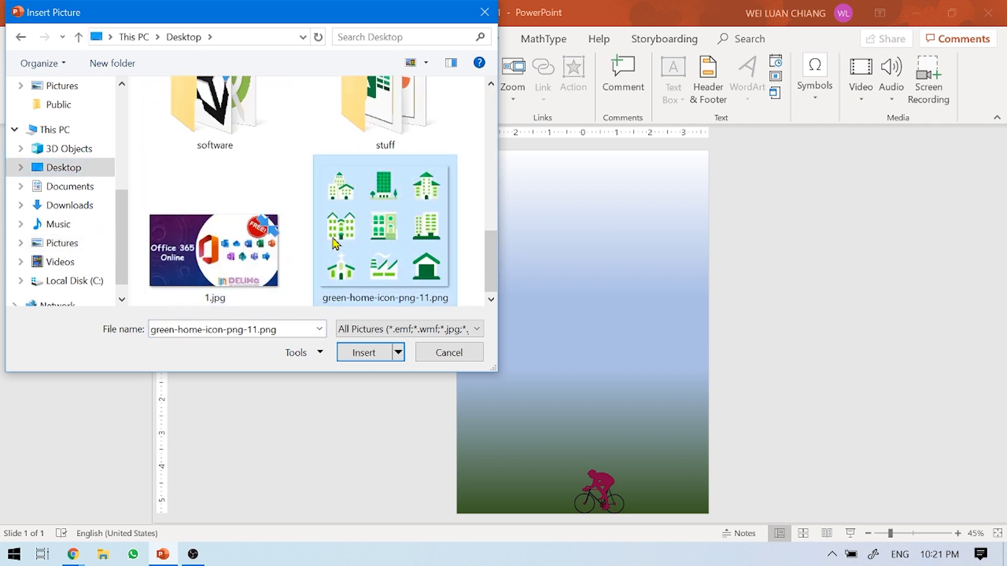
pyautogui.click(379, 361)
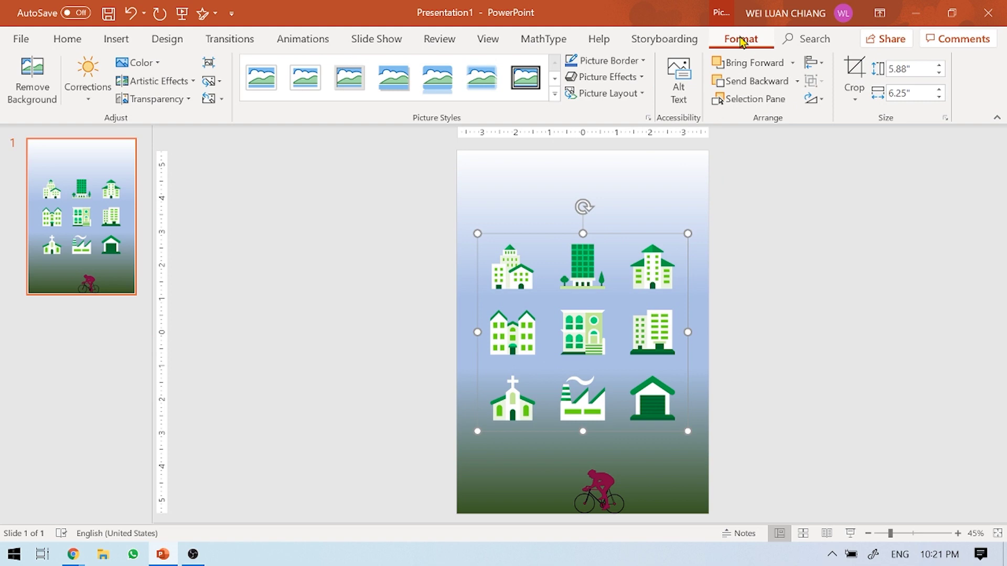
pyautogui.click(854, 71)
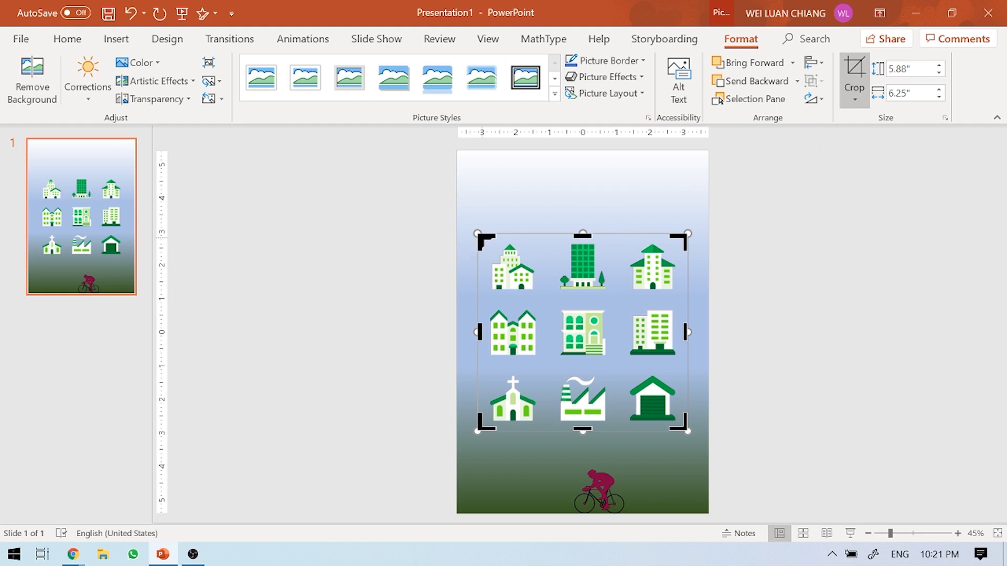
# Crop the icon sheet to just the single green building, about 1.59" by 1.77".
pyautogui.moveTo(481, 239); pyautogui.dragTo(618, 303)
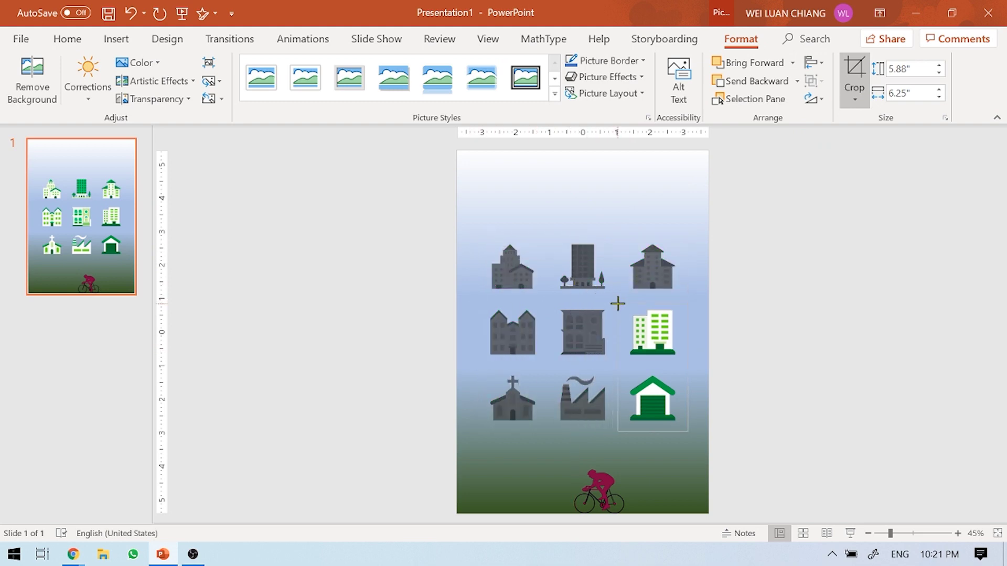
pyautogui.moveTo(623, 305); pyautogui.dragTo(624, 307)
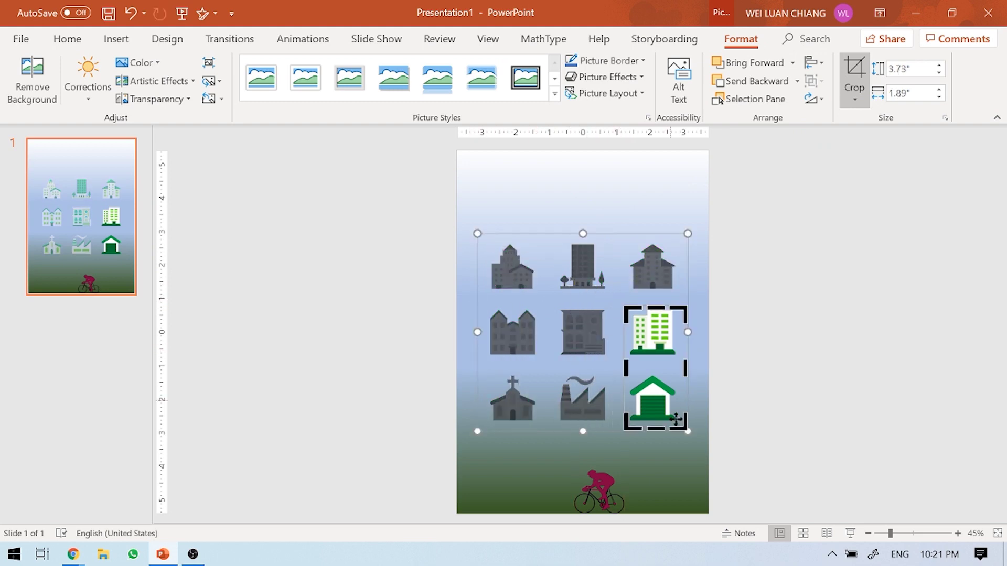
pyautogui.click(685, 405)
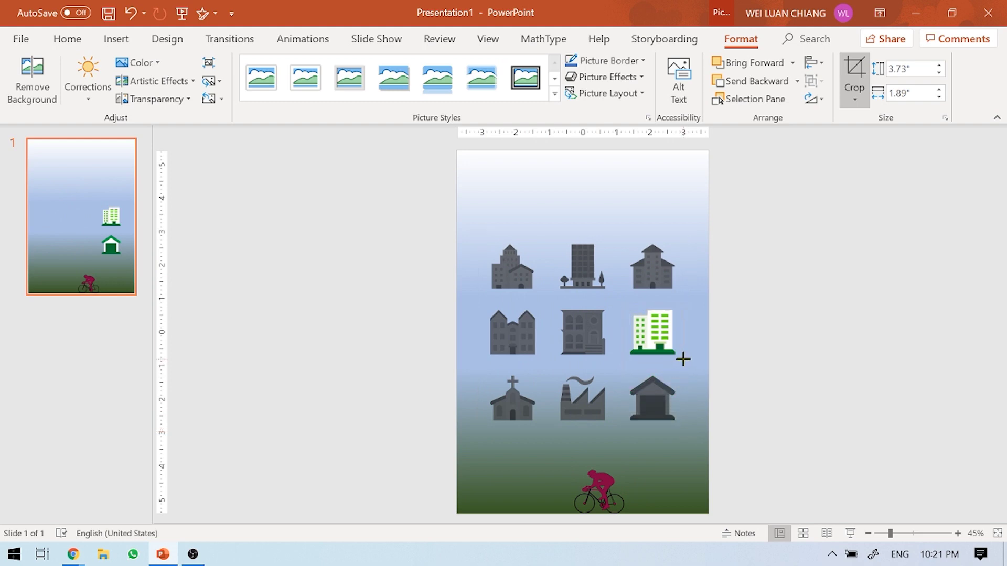
pyautogui.moveTo(683, 359); pyautogui.dragTo(681, 359)
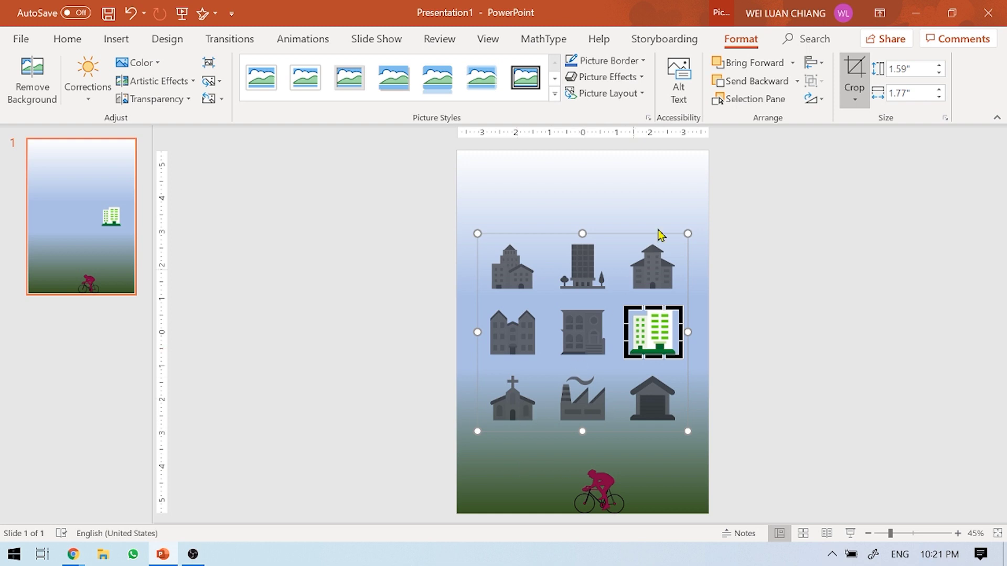
pyautogui.click(853, 68)
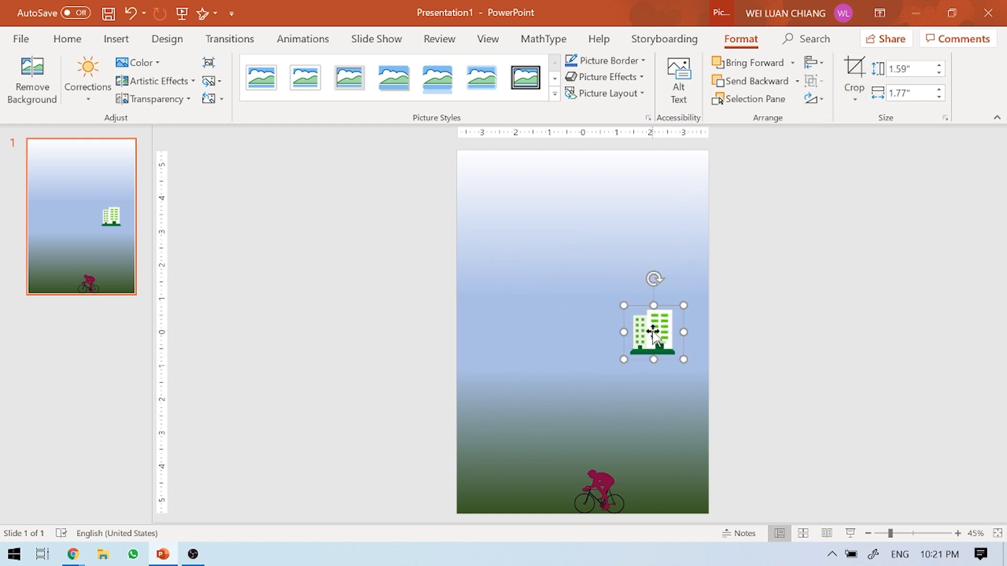
# Put the green building in the bottom-left corner, shift the cyclist right, and copy the building to mid-slide.
pyautogui.moveTo(660, 354); pyautogui.dragTo(457, 475)
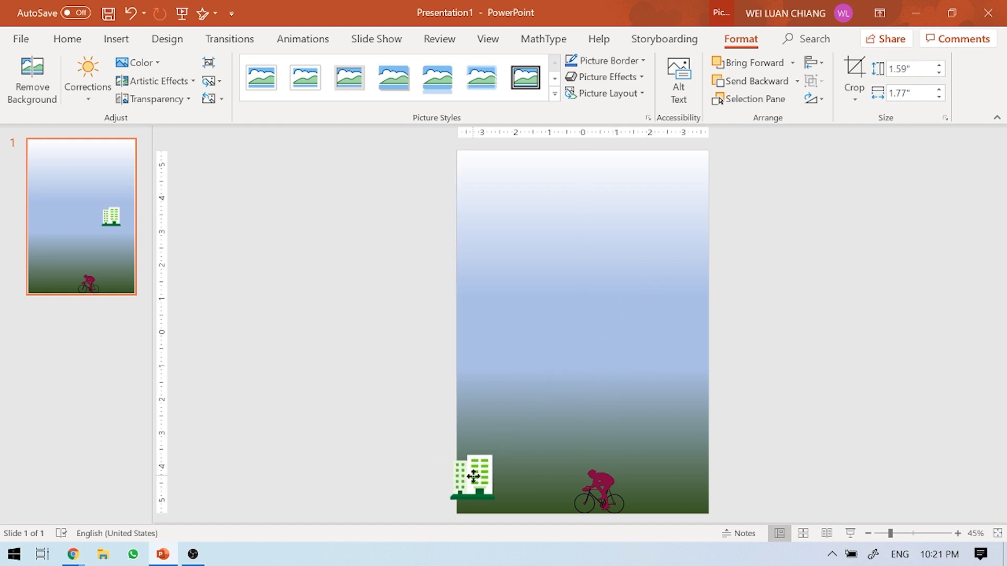
pyautogui.moveTo(457, 476)
pyautogui.mouseDown()
pyautogui.moveTo(478, 490)
pyautogui.moveTo(535, 433)
pyautogui.moveTo(514, 457)
pyautogui.moveTo(535, 469)
pyautogui.mouseUp()
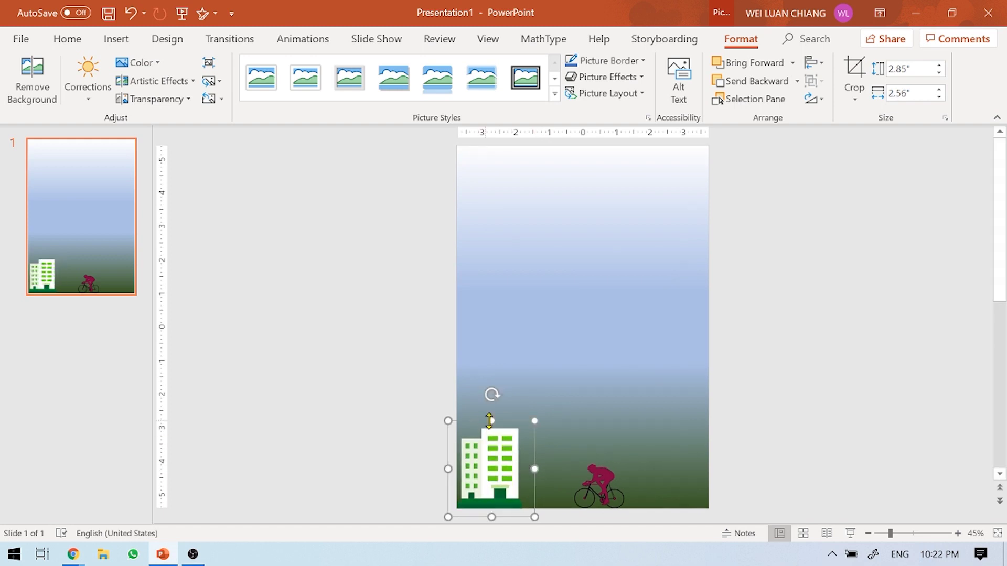
pyautogui.moveTo(605, 483); pyautogui.dragTo(637, 483)
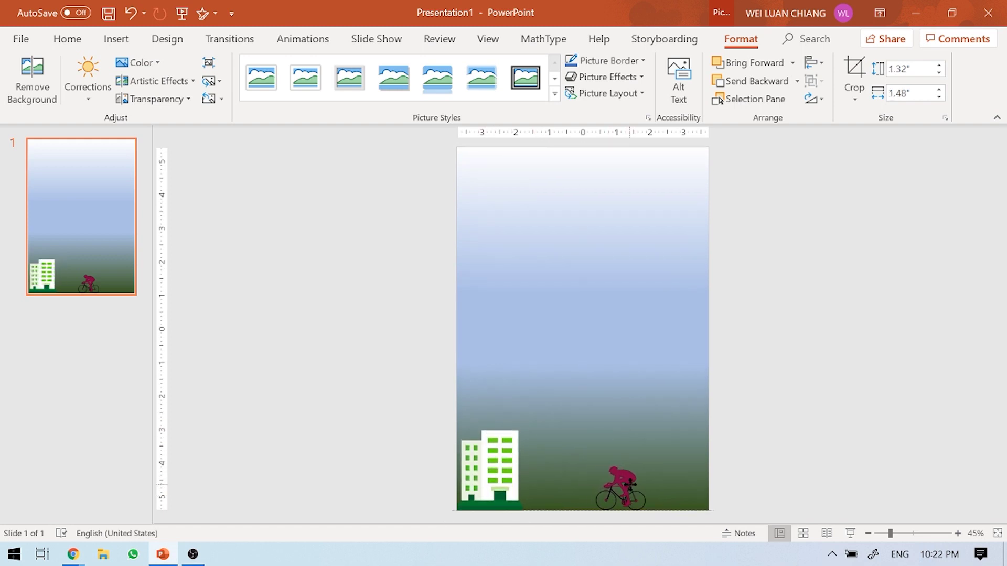
pyautogui.click(515, 438)
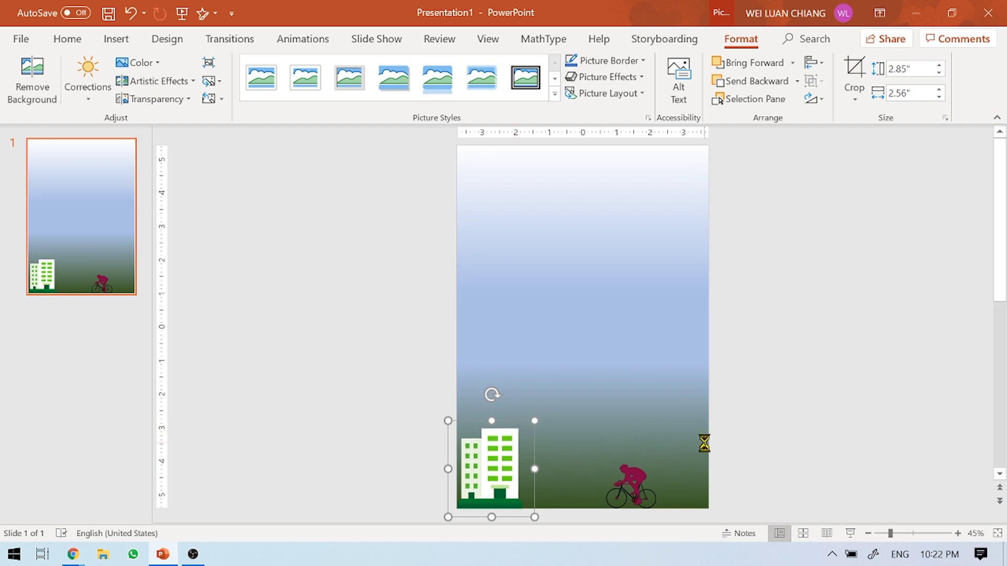
pyautogui.moveTo(506, 470); pyautogui.dragTo(581, 341)
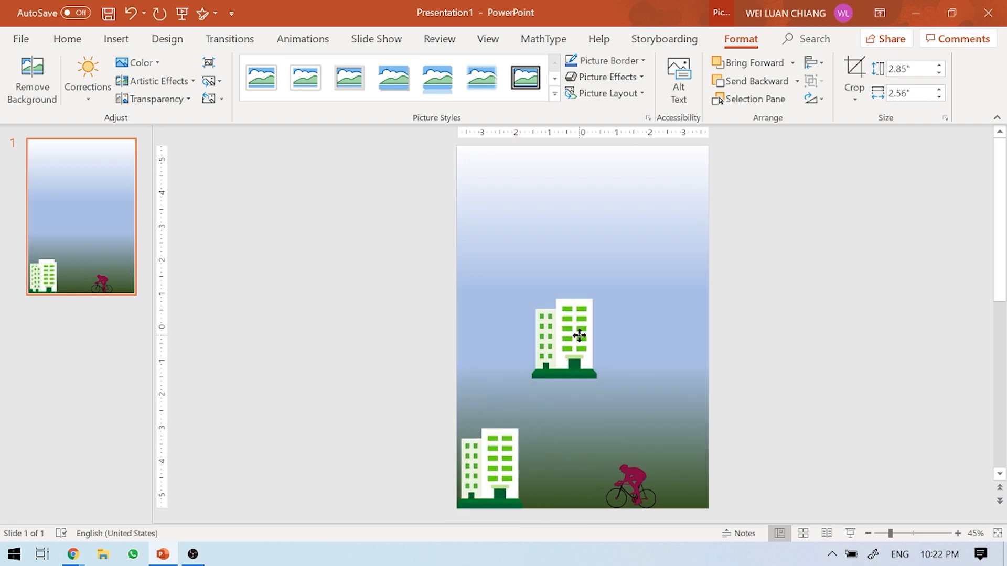
# Re-crop the copied building to show the tower with green-roofed houses.
pyautogui.click(853, 73)
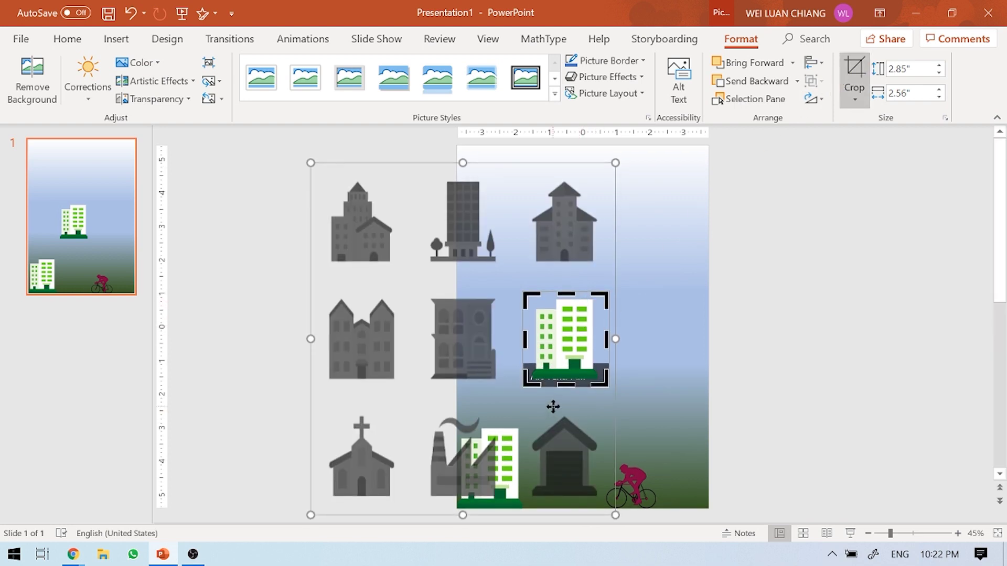
pyautogui.moveTo(539, 341)
pyautogui.mouseDown()
pyautogui.moveTo(765, 452)
pyautogui.moveTo(752, 460)
pyautogui.mouseUp()
pyautogui.press('Escape')
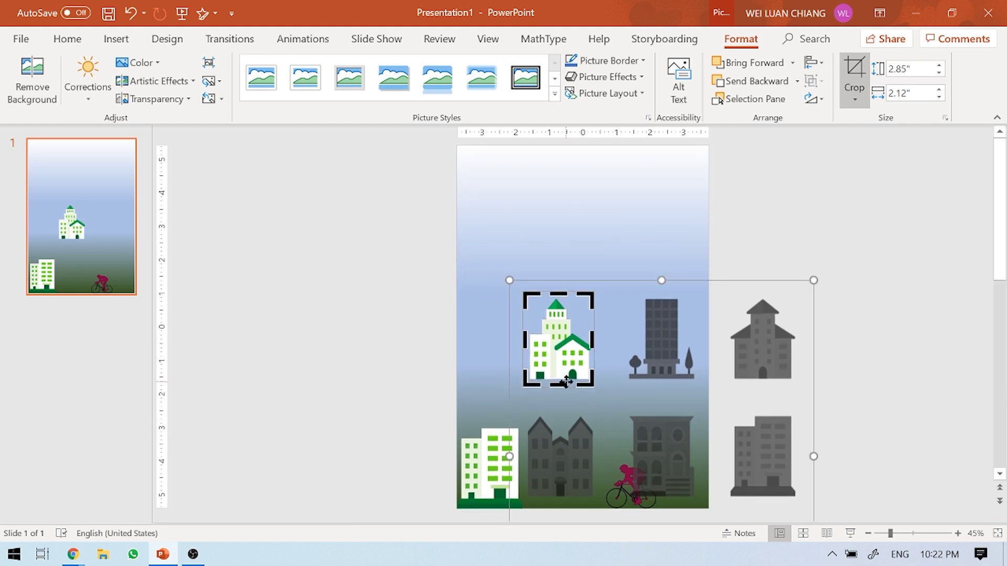
pyautogui.press('Escape')
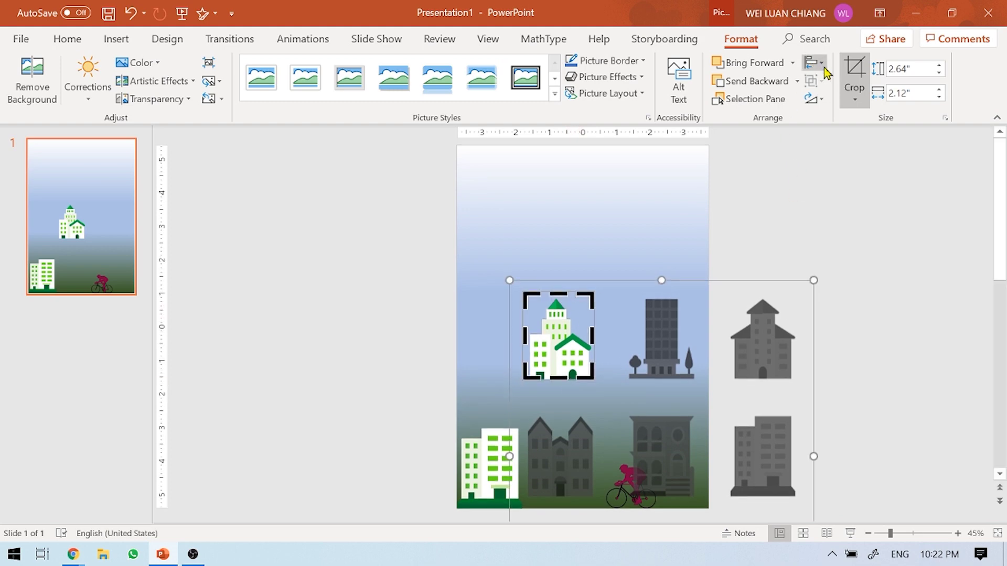
pyautogui.click(850, 71)
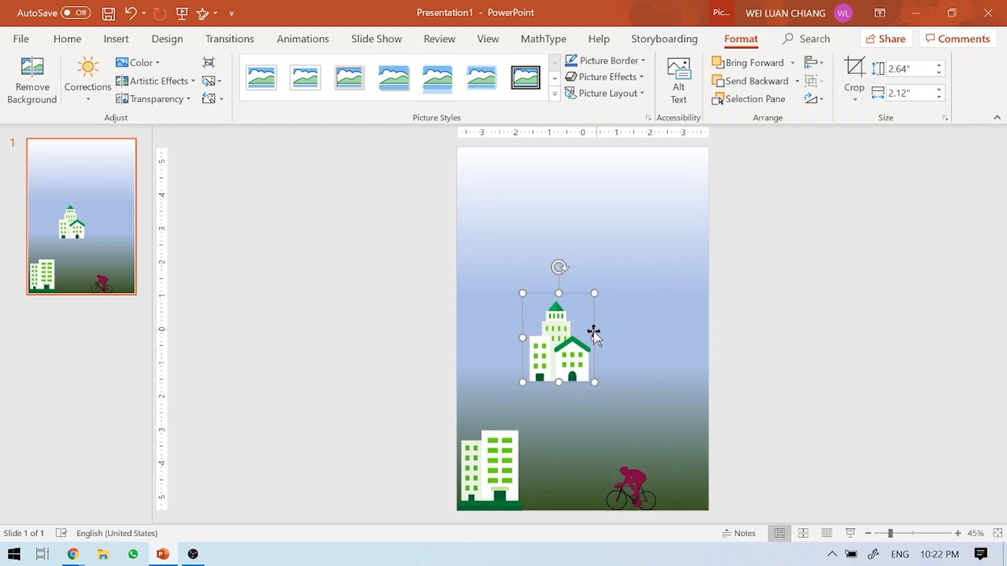
# Move the second building down beside the first, send it to back, and nudge it into place.
pyautogui.moveTo(583, 332); pyautogui.dragTo(574, 459)
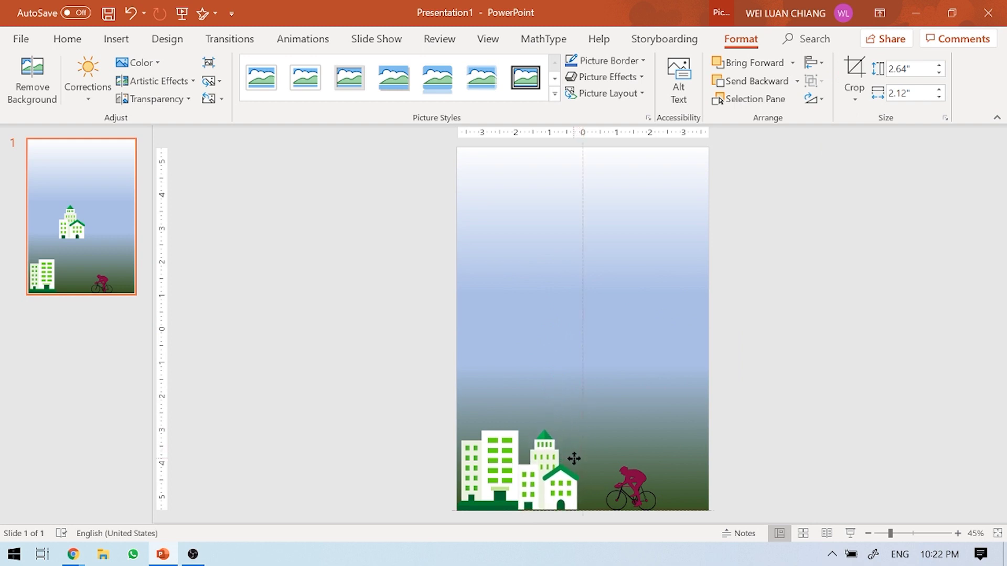
pyautogui.rightClick(564, 468)
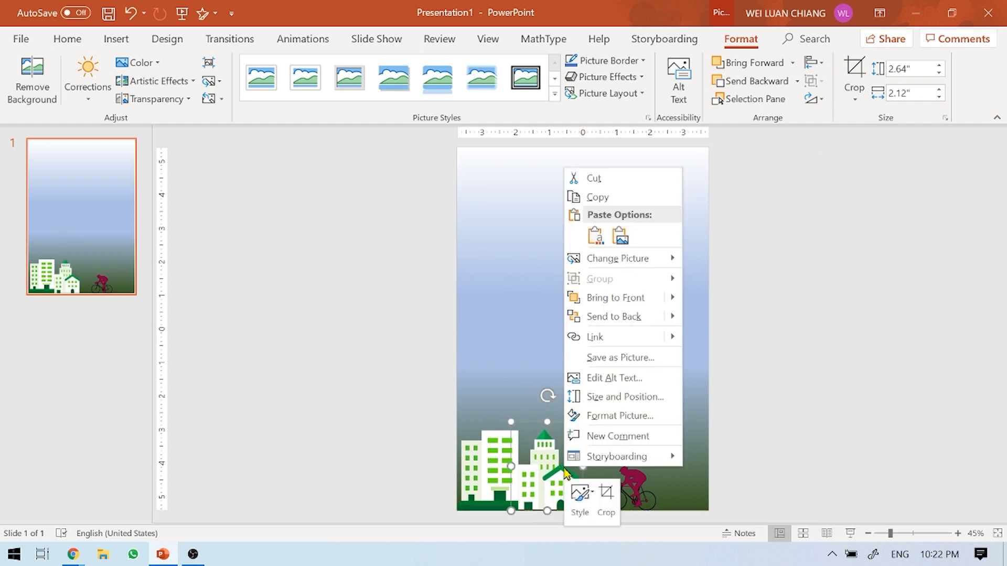
pyautogui.click(611, 317)
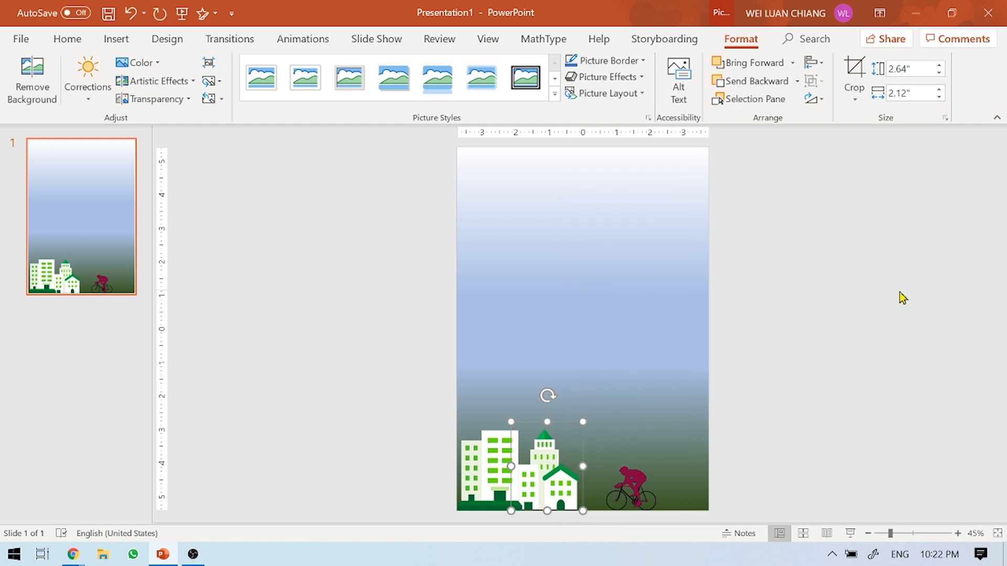
pyautogui.hotkey('ctrl', 'Down')
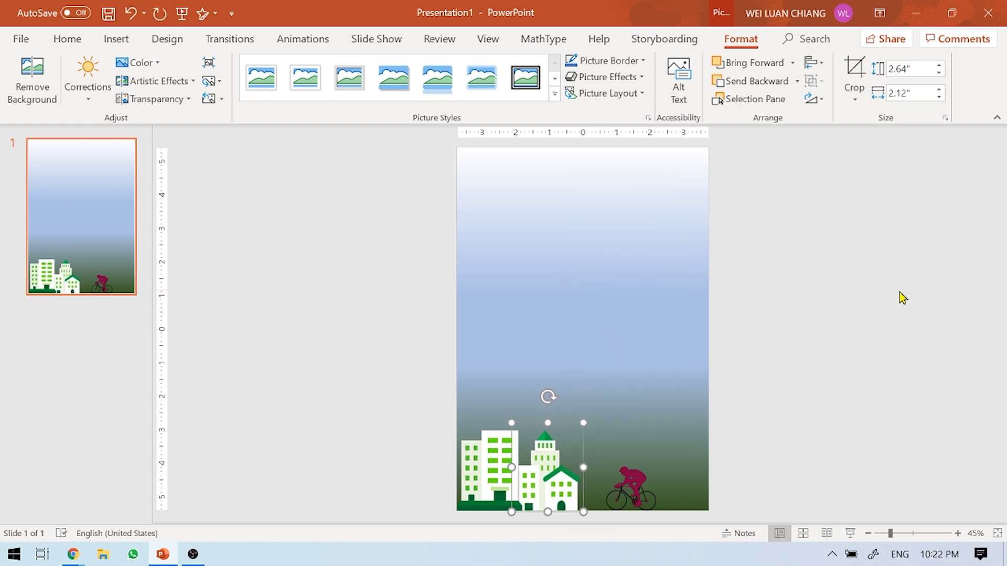
pyautogui.hotkey('ctrl', 'Up')
pyautogui.hotkey('ctrl', 'Left')
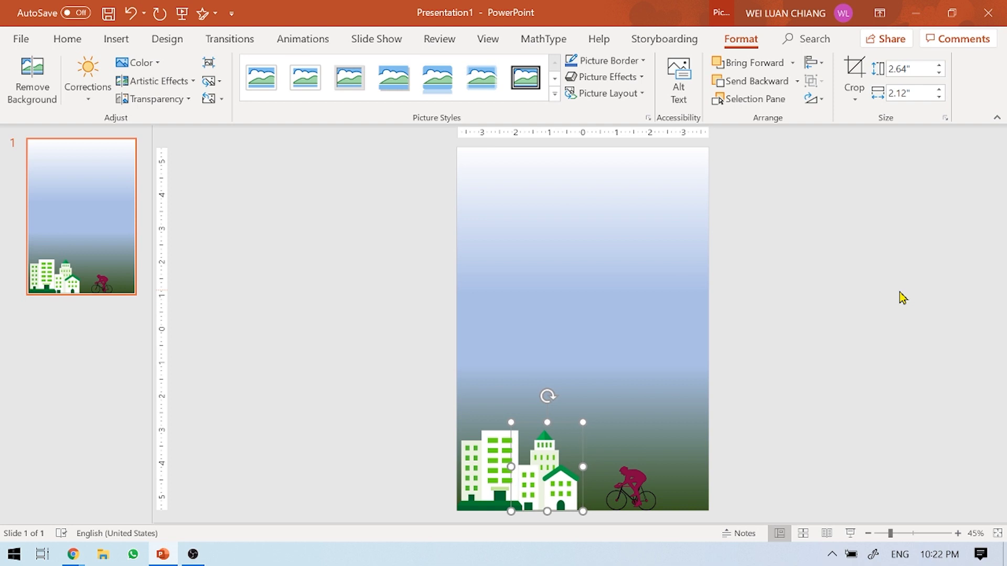
pyautogui.hotkey('ctrl', 'Down')
pyautogui.hotkey('ctrl', 'Up')
# Move the cyclist slightly left along the bottom.
pyautogui.click(850, 386)
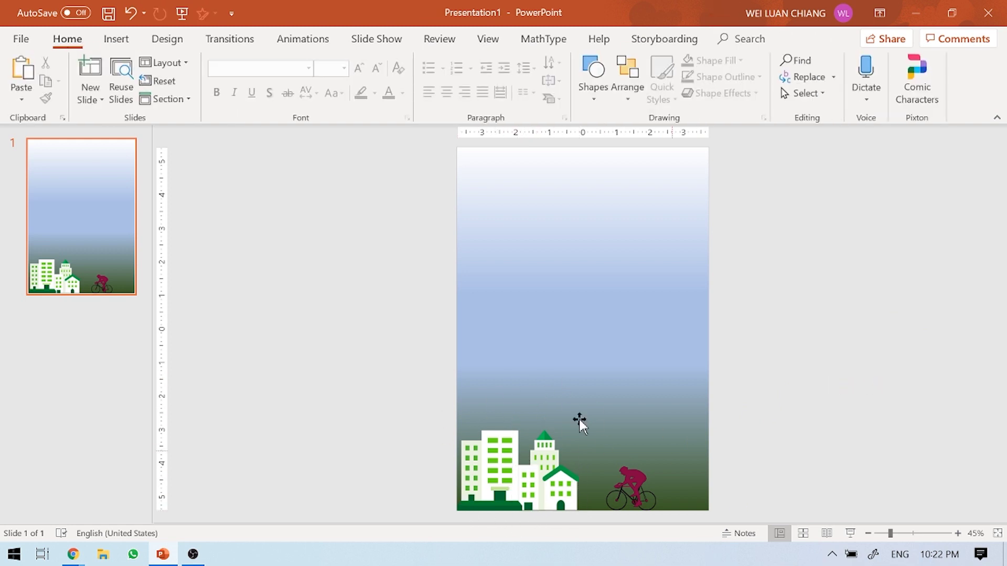
pyautogui.click(630, 485)
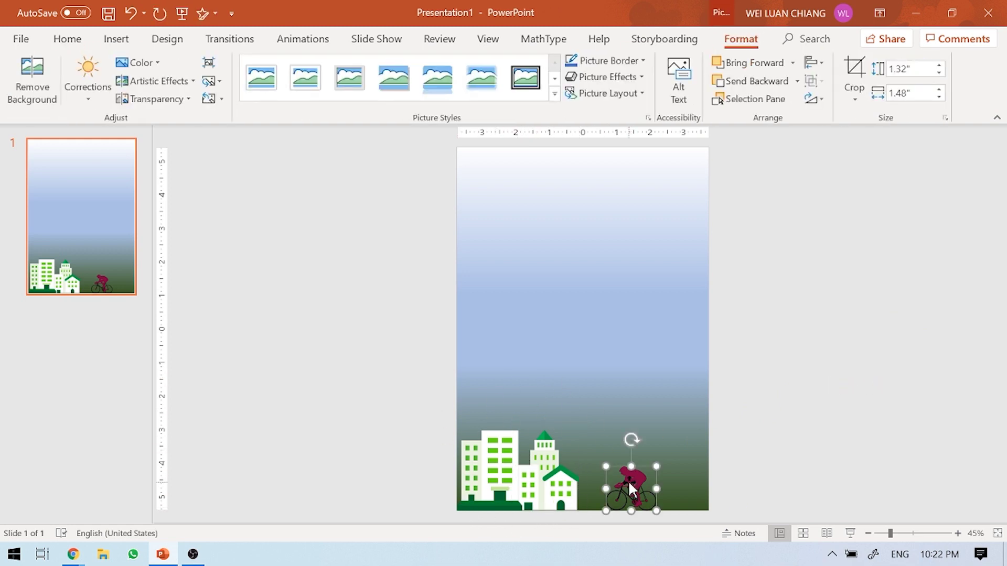
pyautogui.moveTo(632, 484); pyautogui.dragTo(621, 484)
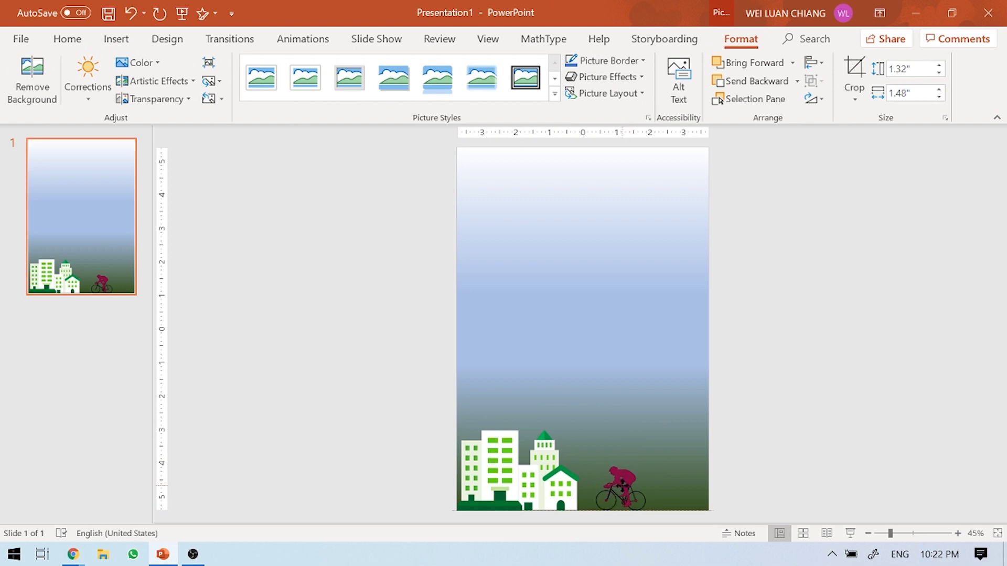
pyautogui.click(844, 460)
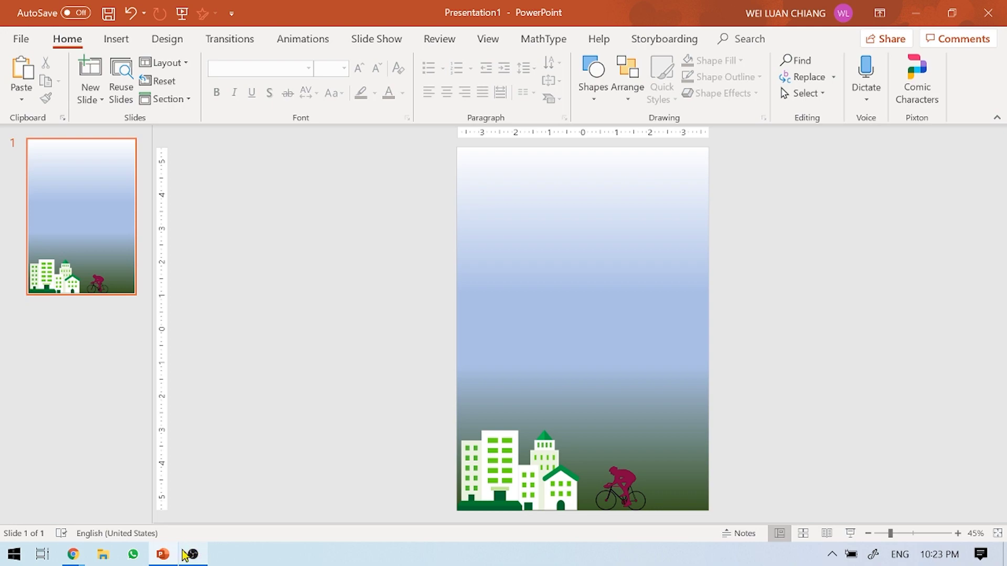
pyautogui.click(163, 554)
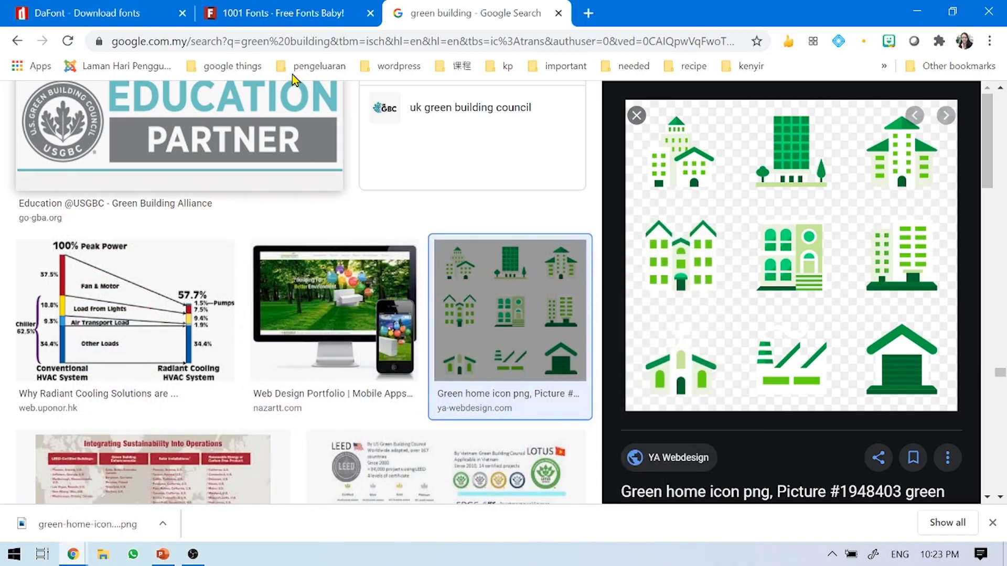
pyautogui.scroll(4, 999, 401)
pyautogui.scroll(5, 1000, 374)
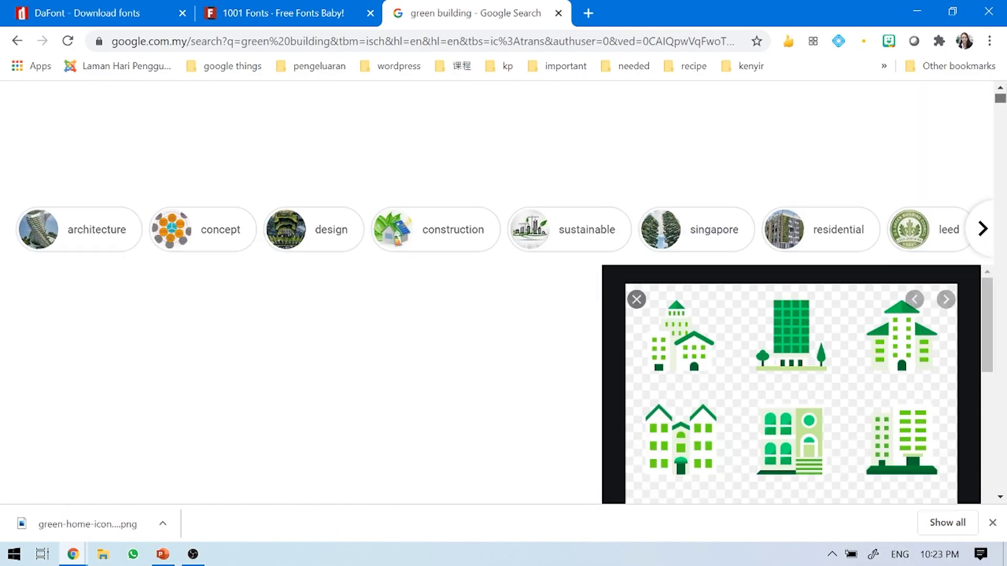
pyautogui.tripleClick(175, 115)
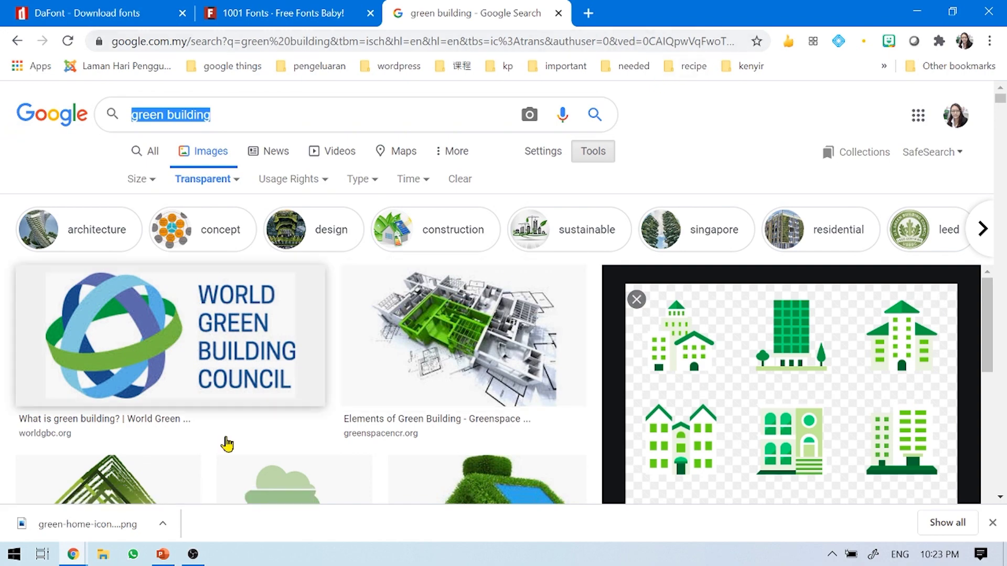
pyautogui.click(163, 554)
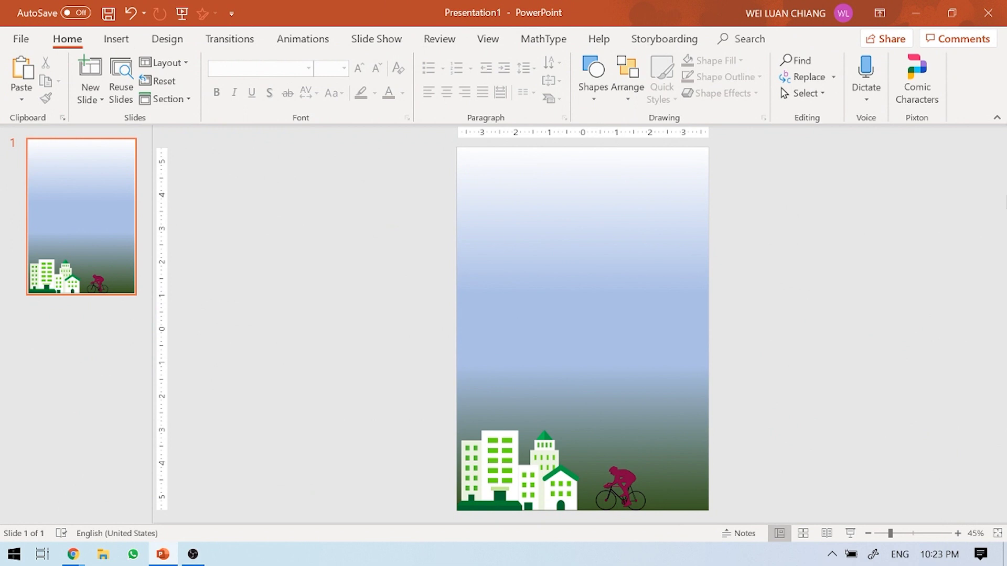
# Insert the first transparent family-walking silhouette from an Online Pictures search for 'family walk'.
pyautogui.click(131, 47)
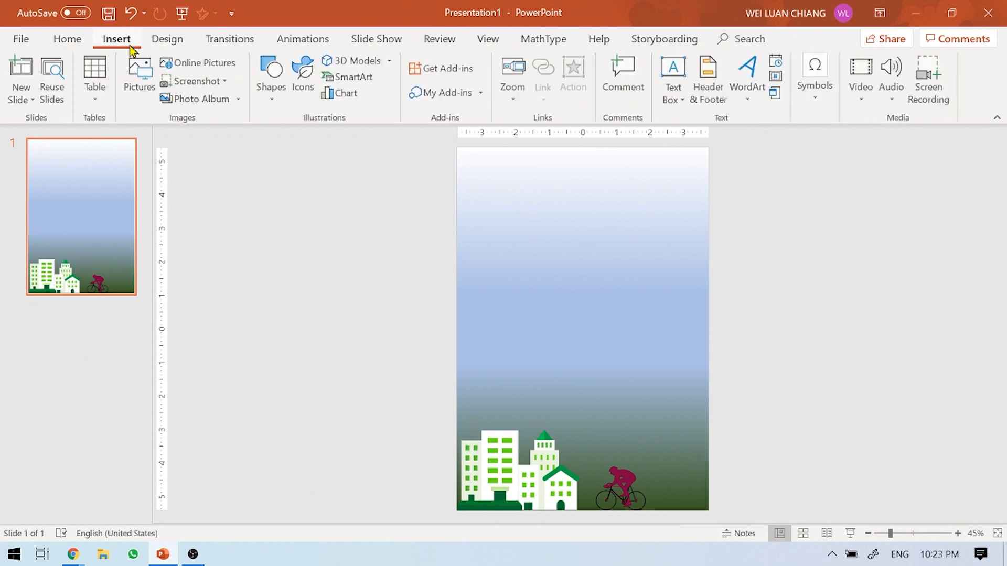
pyautogui.click(210, 70)
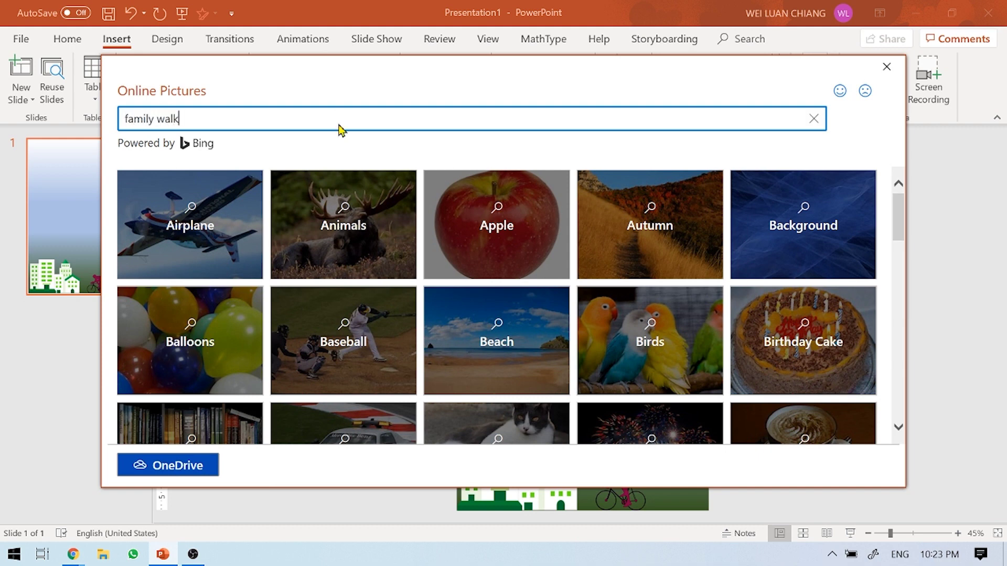
pyautogui.press('Return')
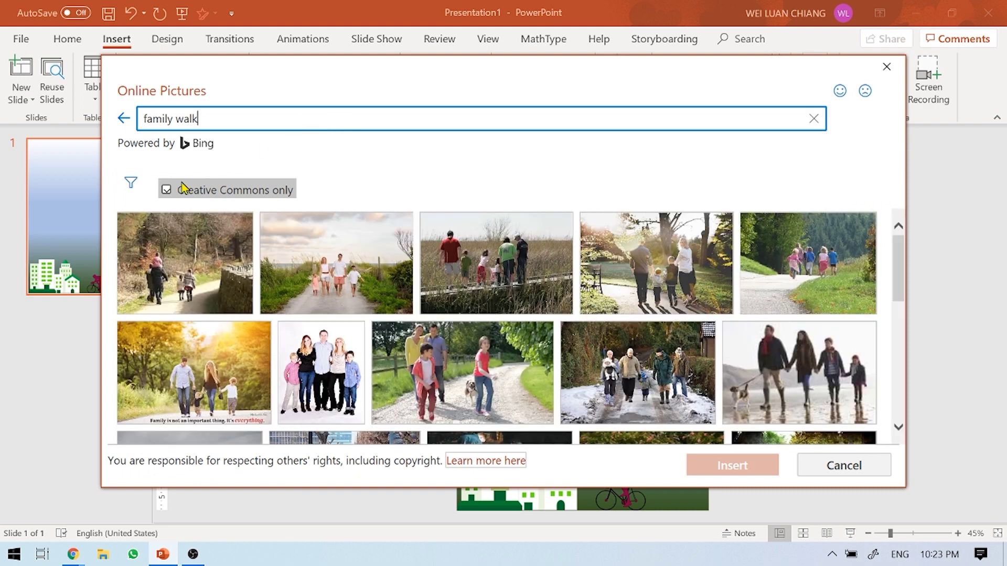
pyautogui.click(129, 184)
pyautogui.click(241, 413)
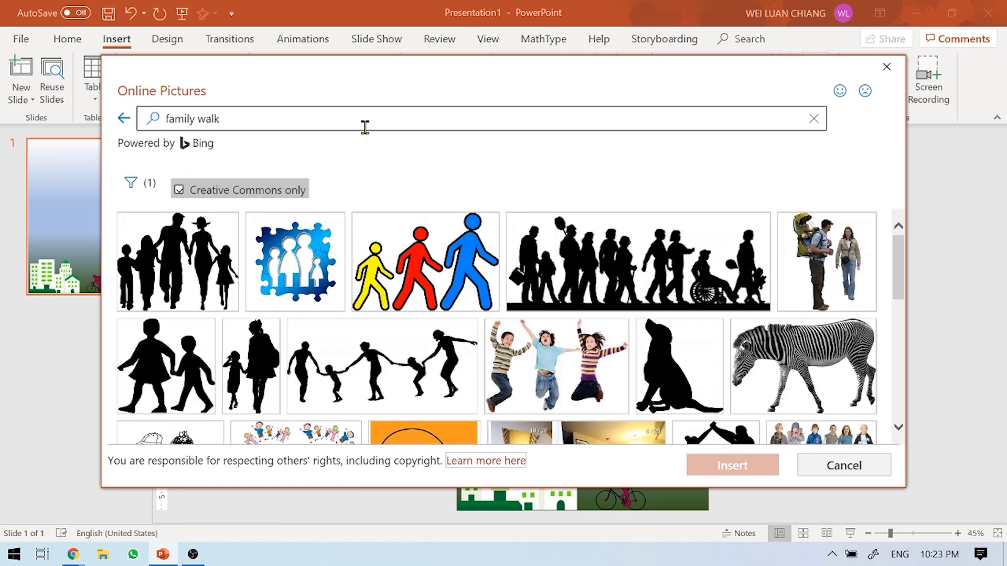
pyautogui.click(215, 249)
pyautogui.click(747, 465)
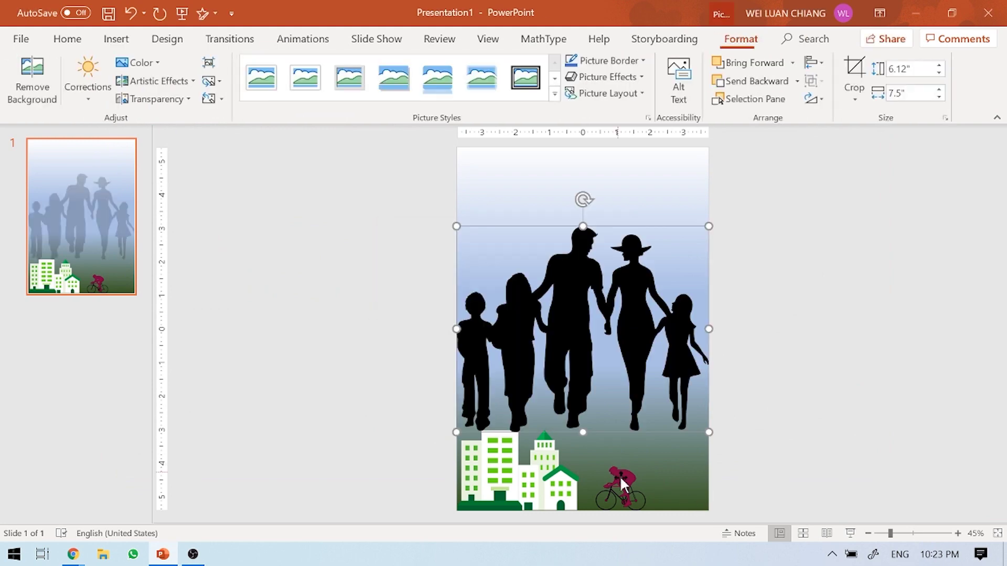
# Shrink the silhouette and cyclist, placing the silhouette beside the buildings and the cyclist bottom-right.
pyautogui.moveTo(701, 235)
pyautogui.mouseDown()
pyautogui.moveTo(478, 376)
pyautogui.moveTo(676, 472)
pyautogui.mouseUp()
pyautogui.click(624, 472)
pyautogui.moveTo(646, 463)
pyautogui.mouseDown()
pyautogui.moveTo(633, 477)
pyautogui.moveTo(681, 431)
pyautogui.mouseUp()
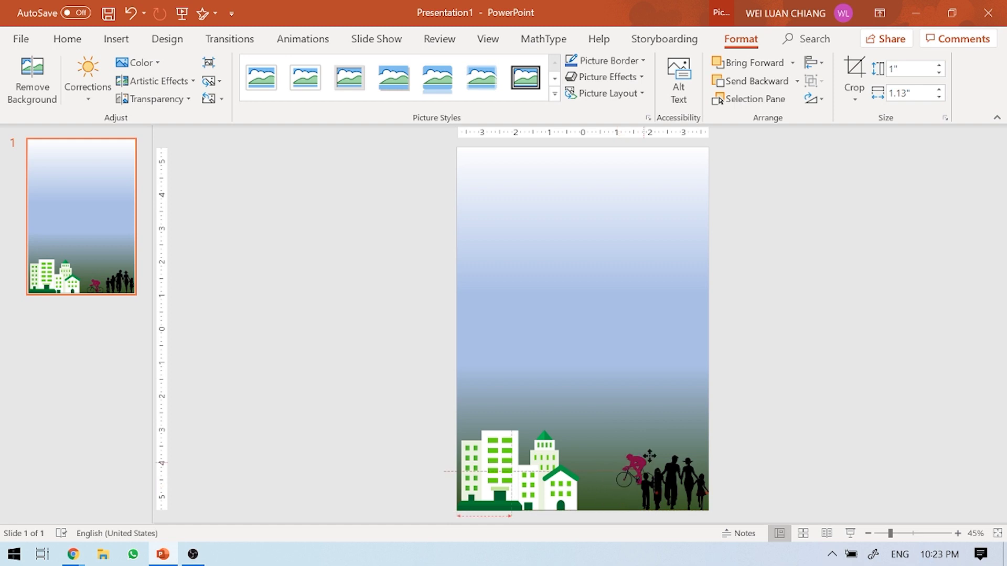
pyautogui.moveTo(679, 485); pyautogui.dragTo(624, 485)
pyautogui.moveTo(676, 438); pyautogui.dragTo(689, 484)
pyautogui.click(766, 461)
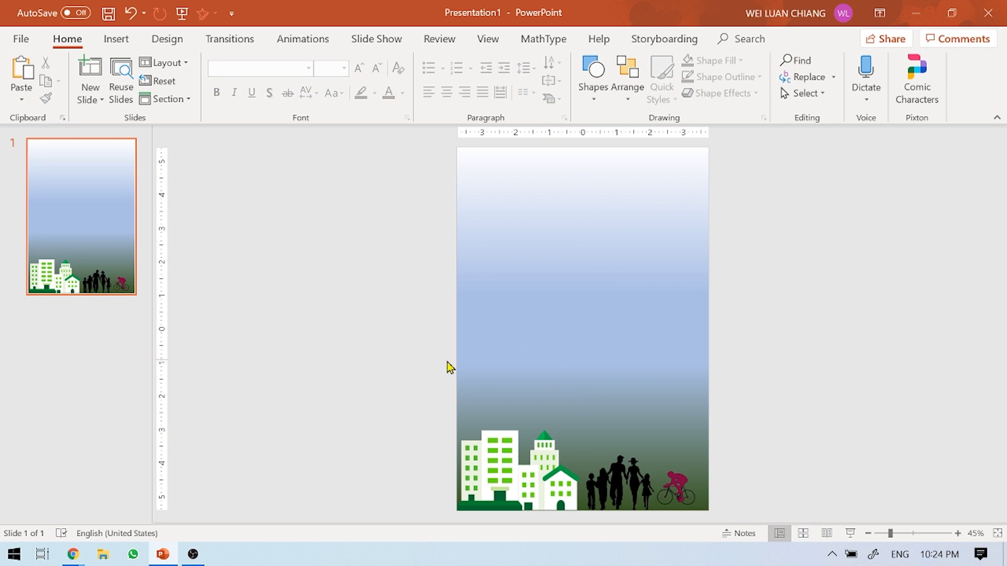
# Search Google Images for 'planting cartoon' and browse the results.
pyautogui.click(167, 556)
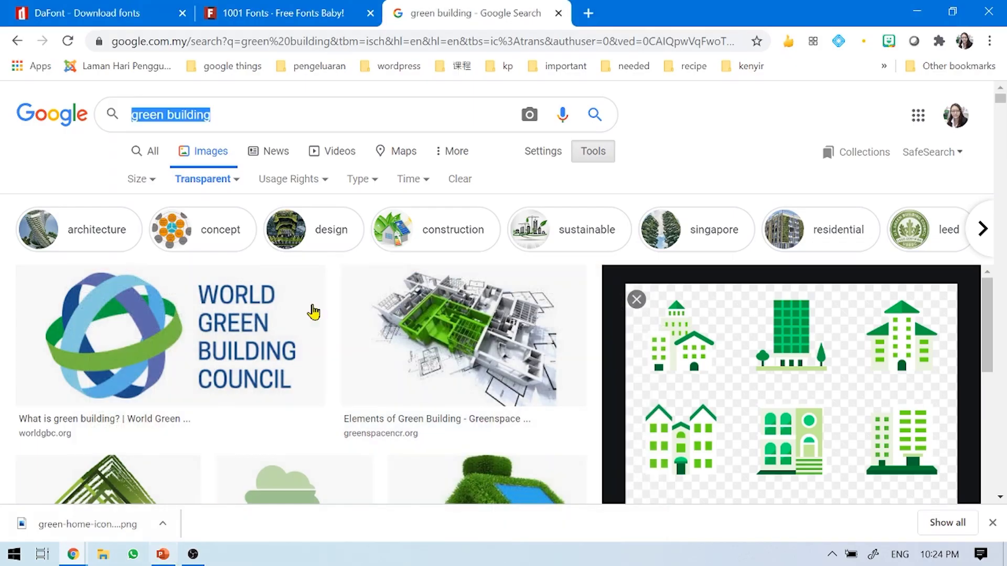
pyautogui.write('plant')
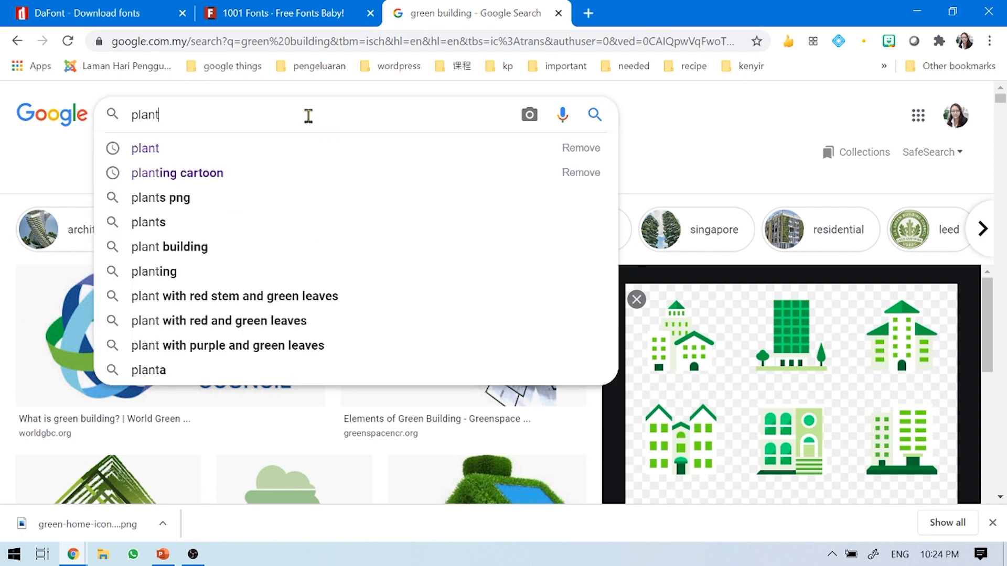
pyautogui.write('ing c')
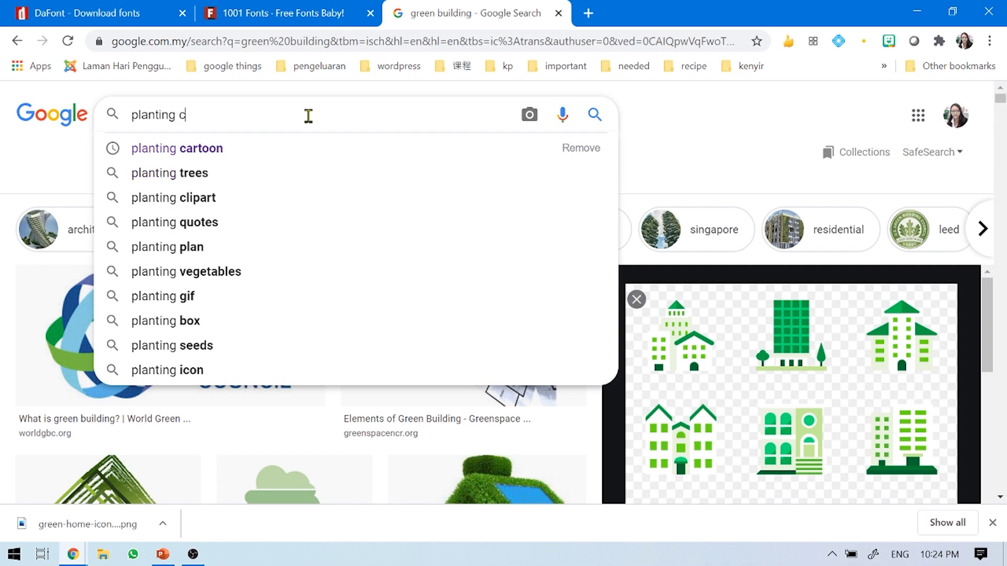
pyautogui.write('artoon')
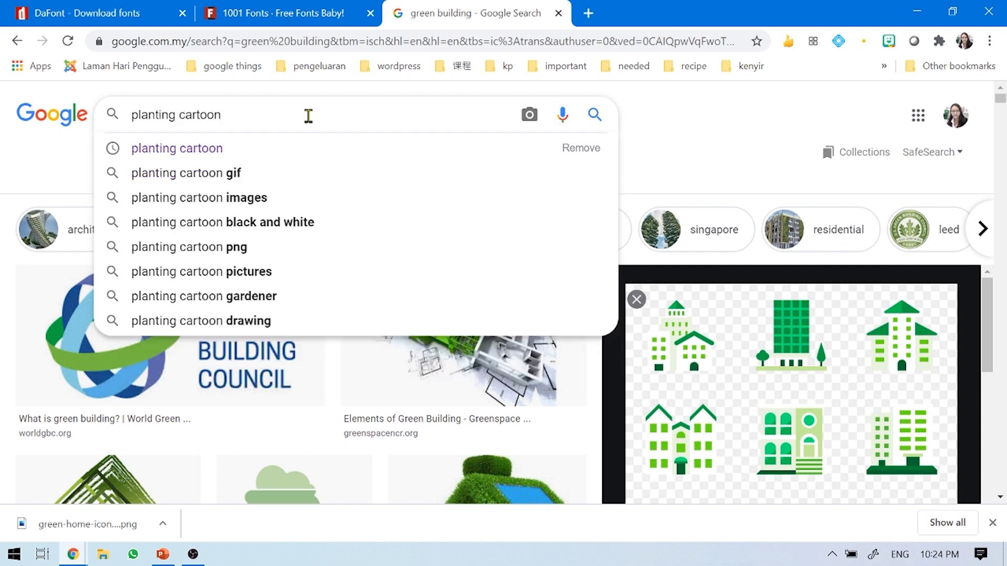
pyautogui.press('Return')
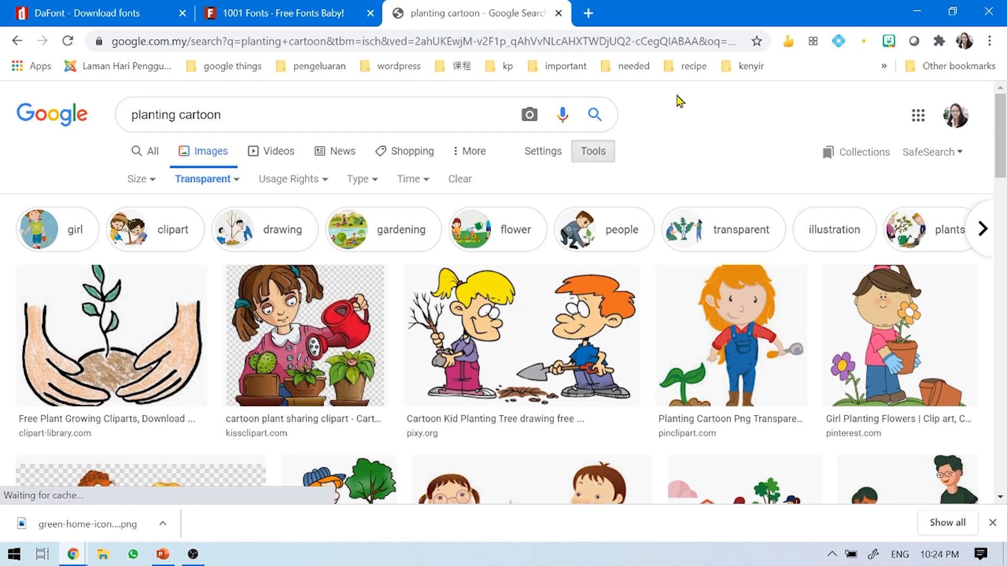
pyautogui.scroll(-5, 452, 329)
pyautogui.scroll(-2, 452, 329)
pyautogui.scroll(-2, 449, 329)
pyautogui.scroll(-3, 447, 329)
pyautogui.scroll(-3, 446, 341)
pyautogui.scroll(-1, 445, 353)
pyautogui.scroll(-4, 445, 353)
pyautogui.scroll(-3, 467, 344)
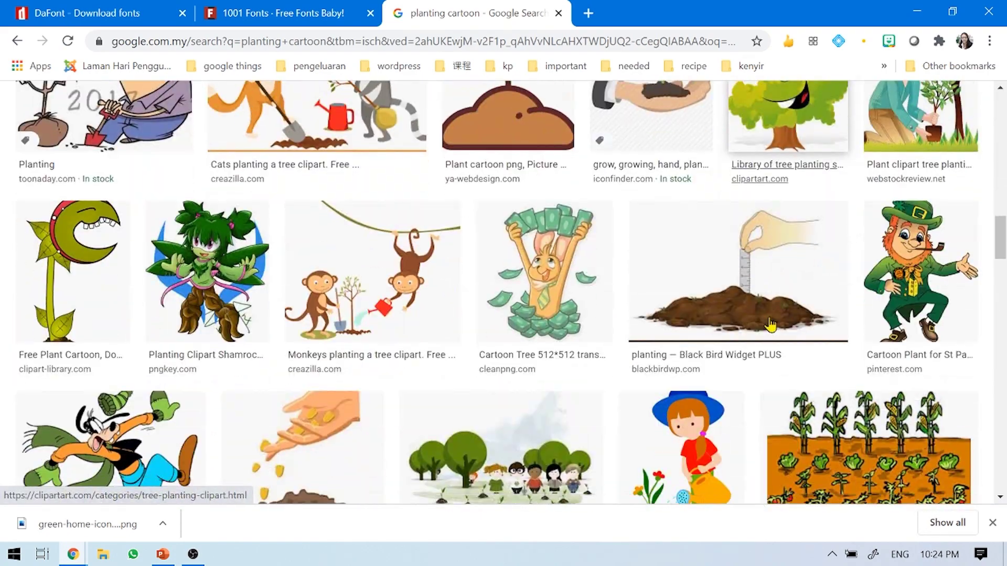
pyautogui.scroll(-4, 770, 324)
pyautogui.scroll(-5, 770, 324)
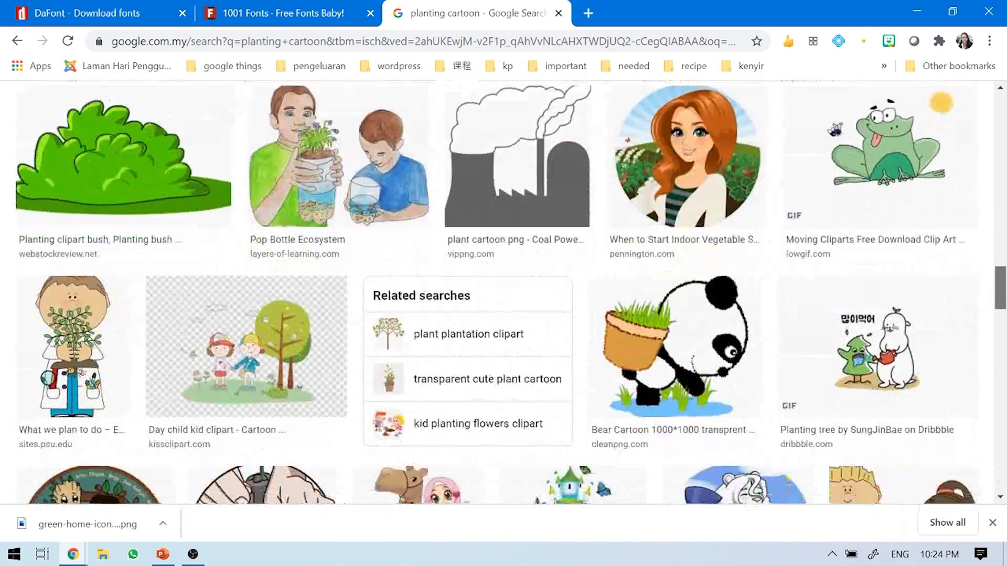
pyautogui.scroll(-3, 504, 292)
pyautogui.scroll(-3, 504, 292)
pyautogui.scroll(-5, 504, 292)
pyautogui.scroll(-5, 503, 292)
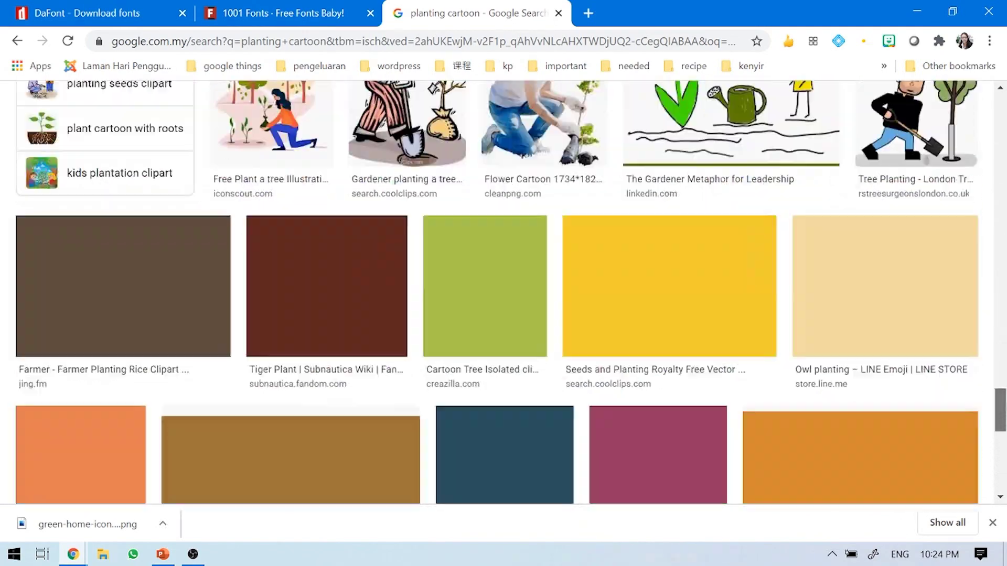
pyautogui.scroll(-10, 503, 292)
pyautogui.scroll(2, 503, 293)
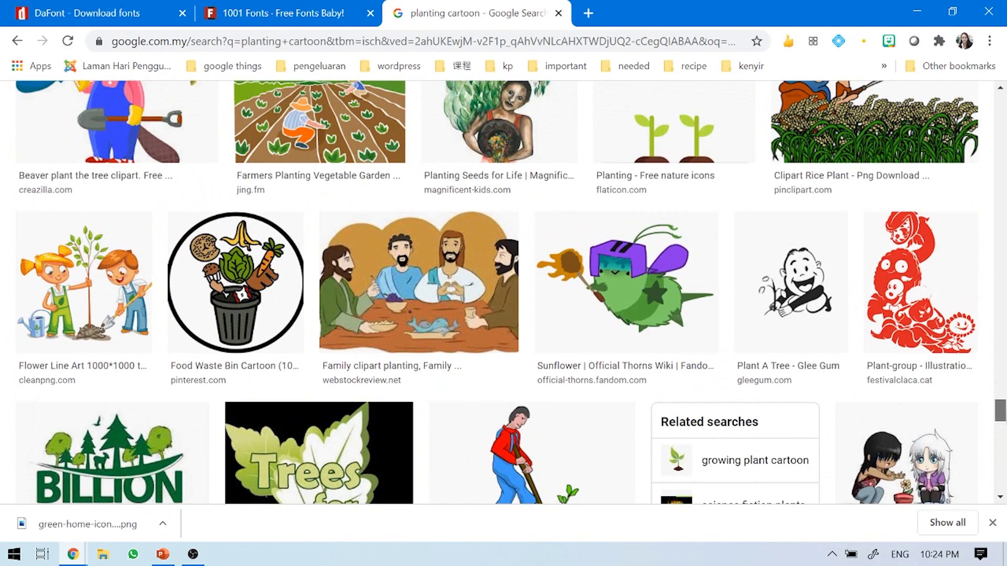
pyautogui.scroll(3, 503, 292)
pyautogui.scroll(-2, 504, 292)
pyautogui.scroll(-5, 504, 292)
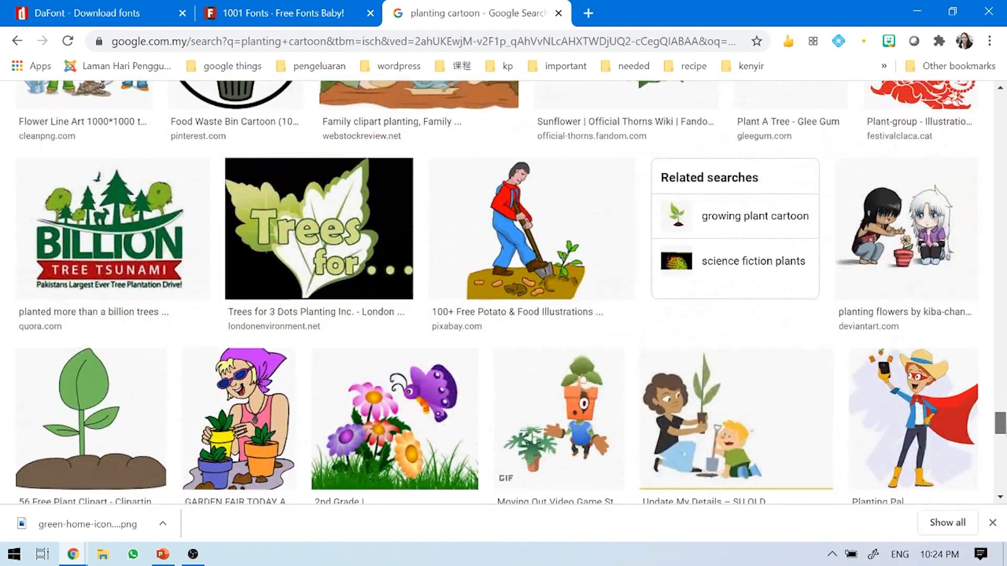
pyautogui.scroll(4, 504, 292)
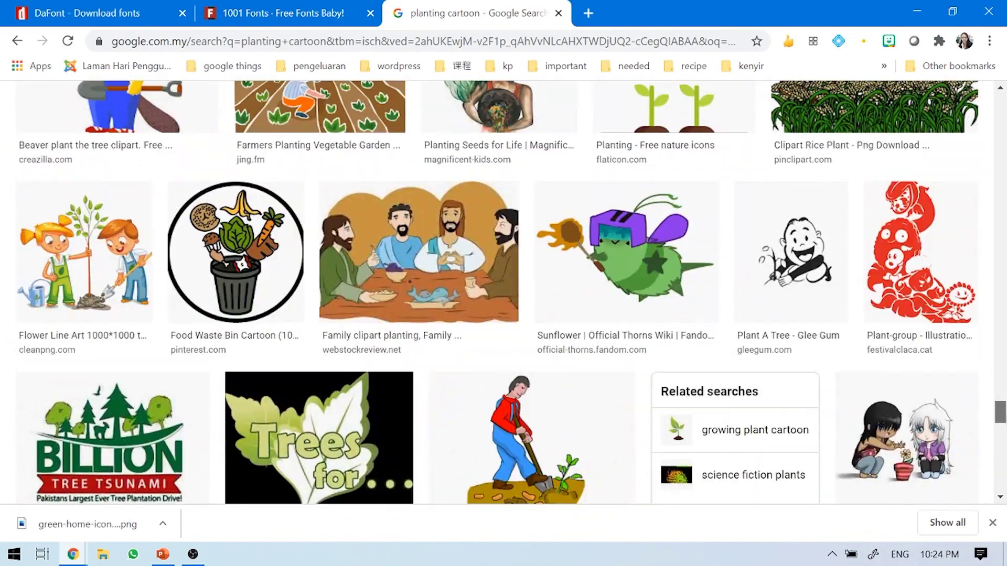
# Save the two-children tree-planting cartoon to the Desktop as images.png.
pyautogui.click(82, 292)
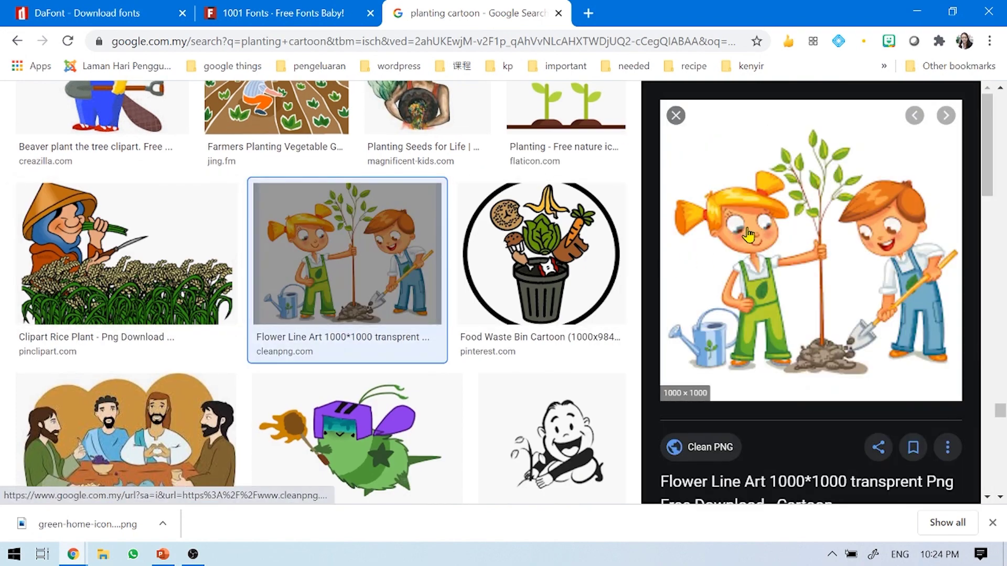
pyautogui.rightClick(748, 235)
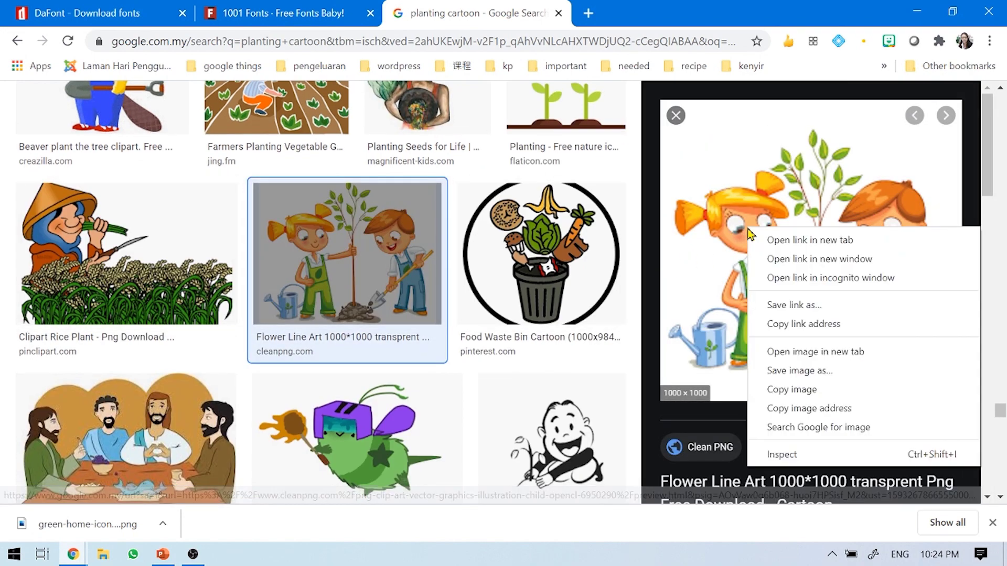
pyautogui.click(830, 380)
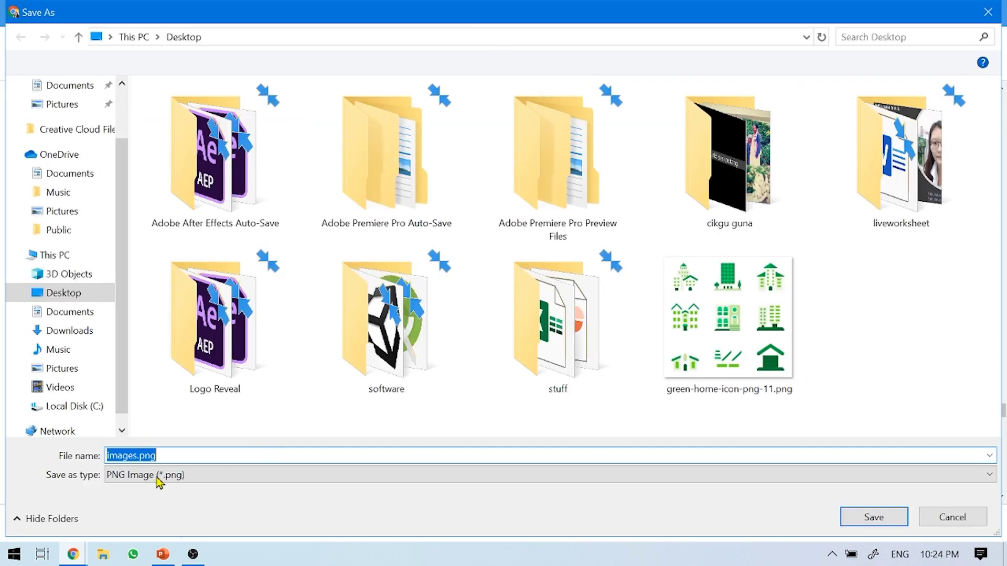
pyautogui.click(871, 518)
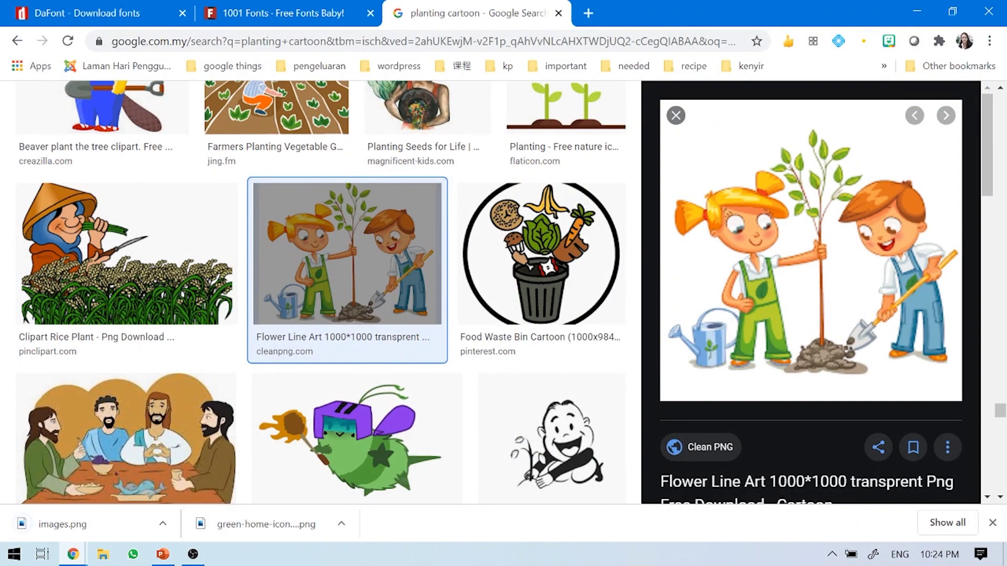
# Insert images.png onto the poster slide as a picture.
pyautogui.click(163, 554)
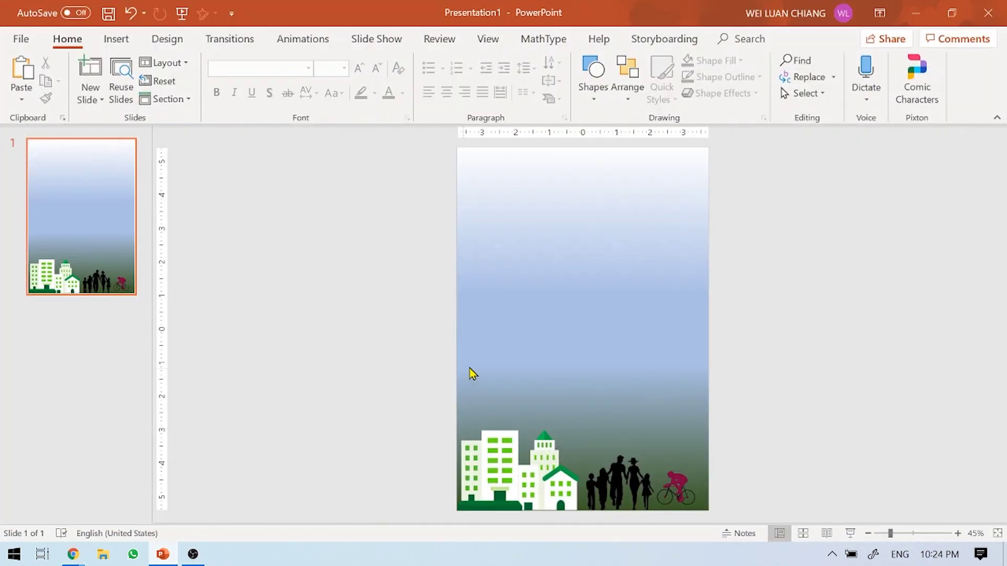
pyautogui.click(116, 39)
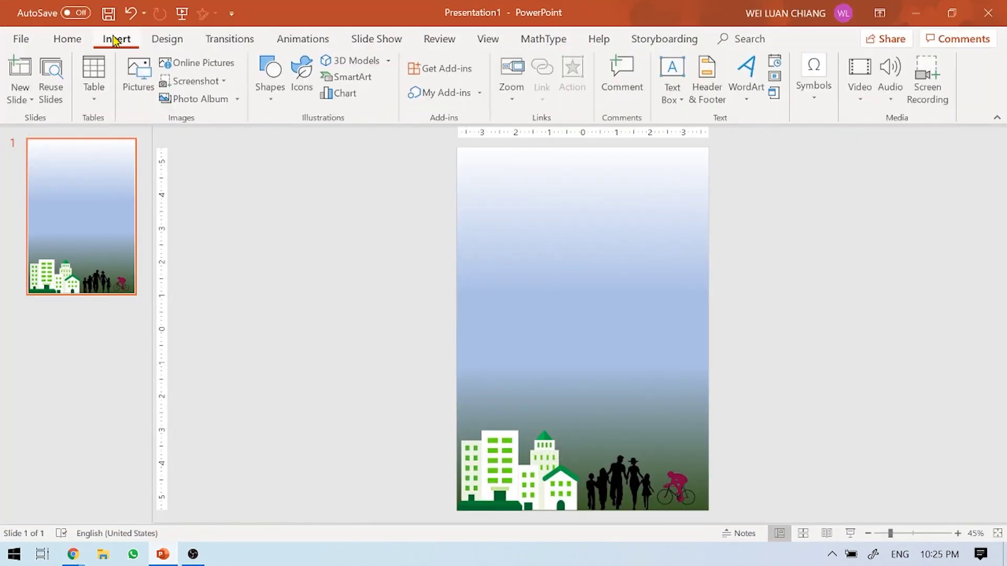
pyautogui.click(140, 73)
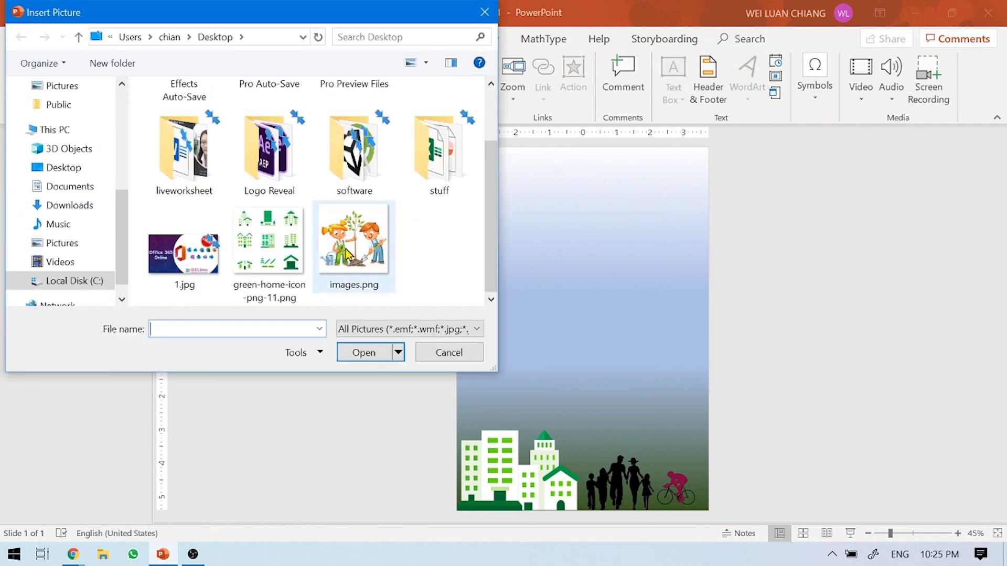
pyautogui.click(343, 256)
pyautogui.click(383, 353)
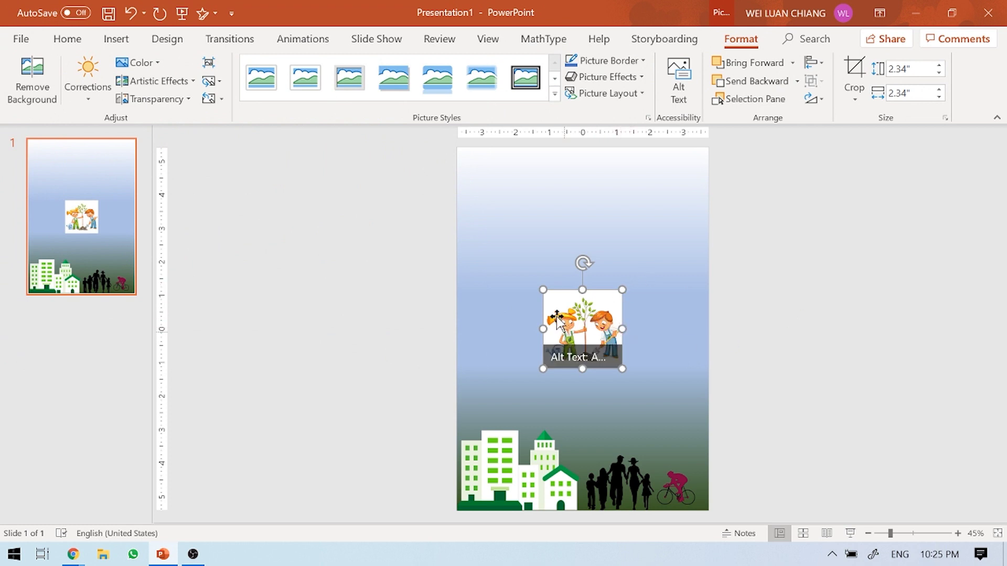
# Enlarge the planting picture to 5.79 inches square and centre it above the buildings.
pyautogui.moveTo(619, 294); pyautogui.dragTo(683, 257)
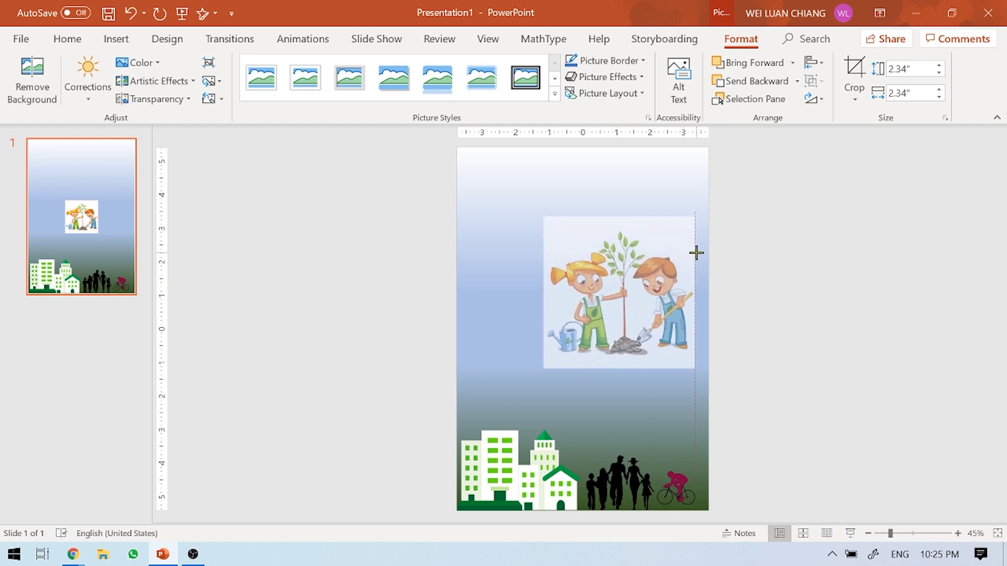
pyautogui.moveTo(544, 366); pyautogui.dragTo(499, 404)
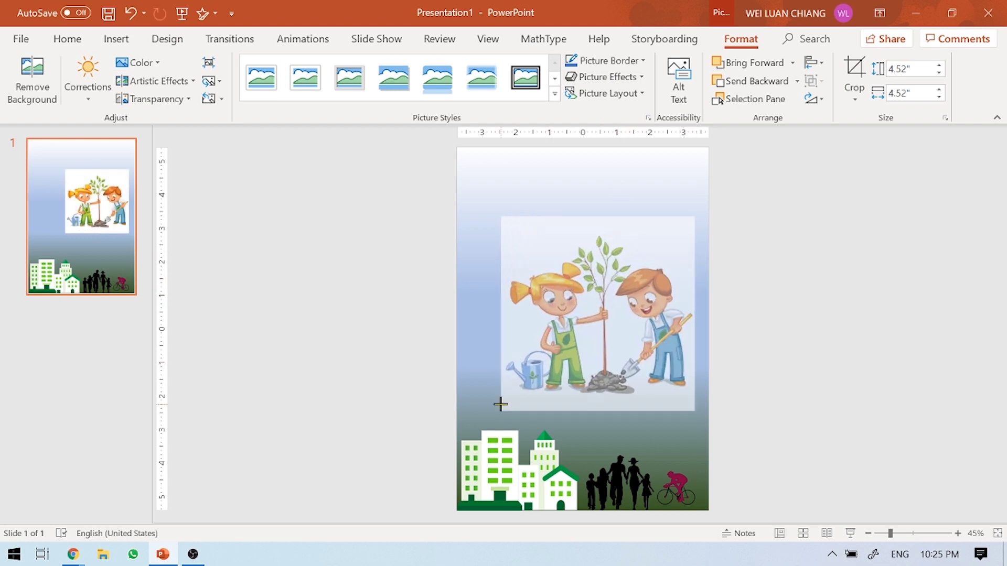
pyautogui.moveTo(612, 342); pyautogui.dragTo(599, 331)
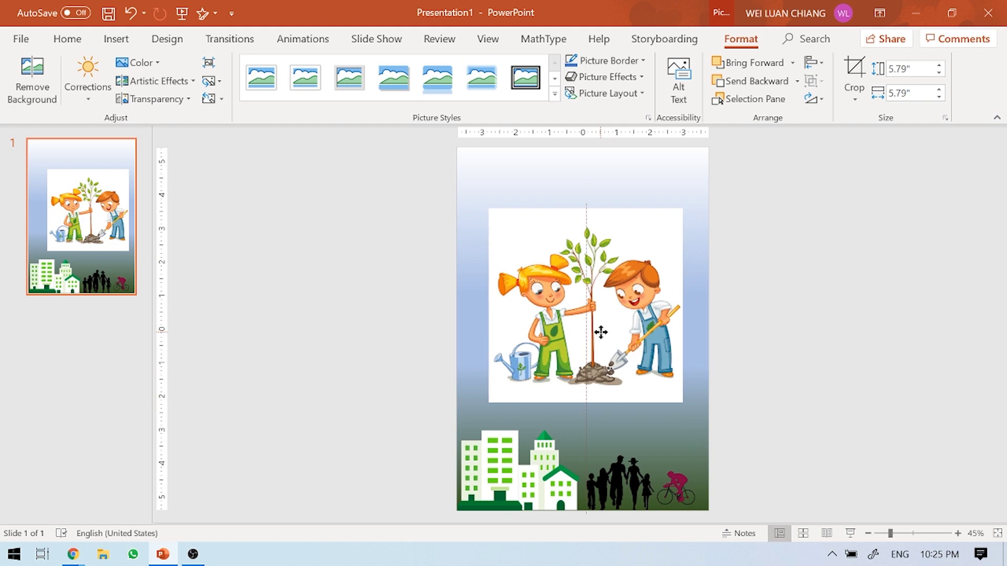
pyautogui.moveTo(602, 332); pyautogui.dragTo(596, 322)
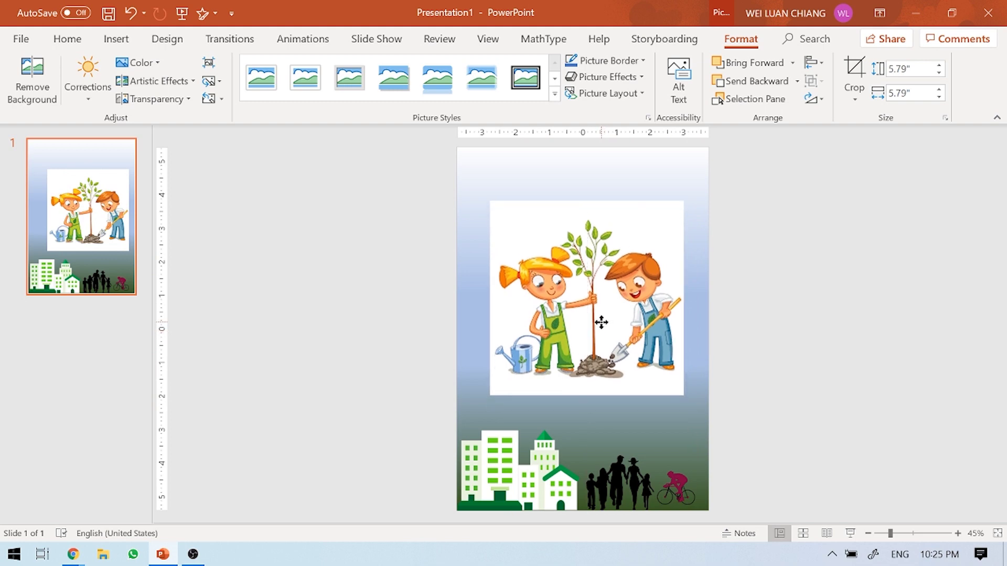
pyautogui.moveTo(599, 322); pyautogui.dragTo(597, 322)
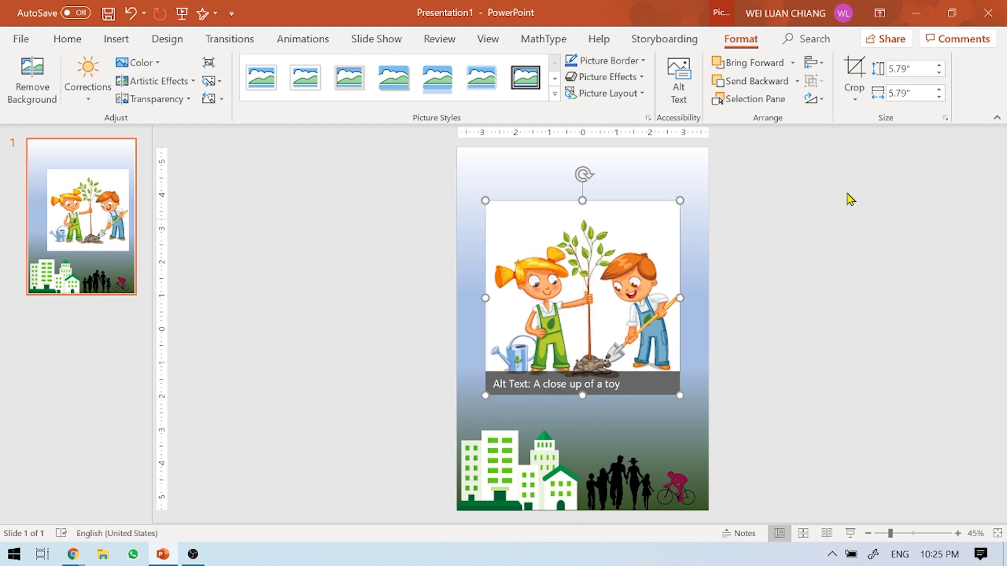
# Crop the planting picture to an oval and lower it slightly along the centre line.
pyautogui.click(855, 99)
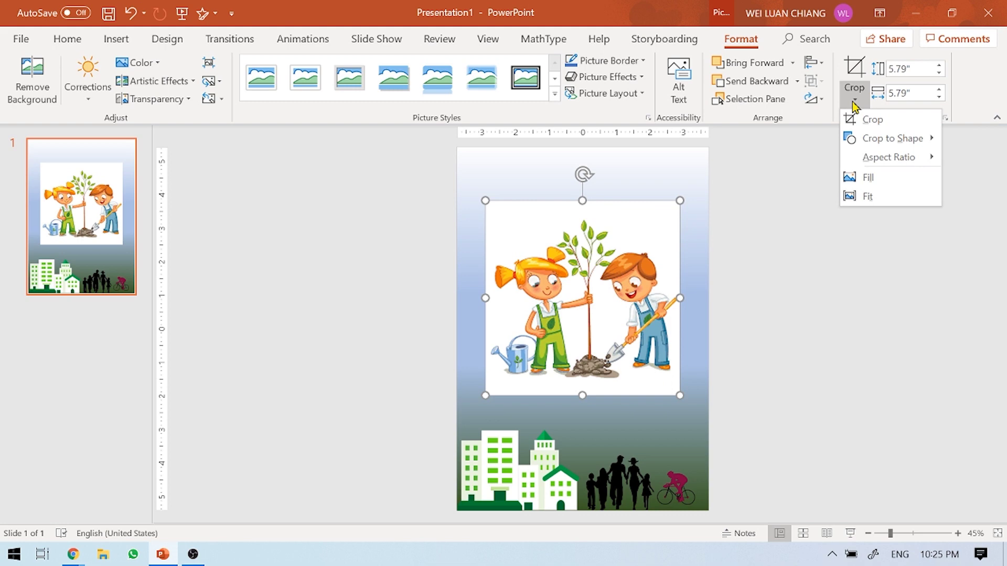
pyautogui.moveTo(892, 137)
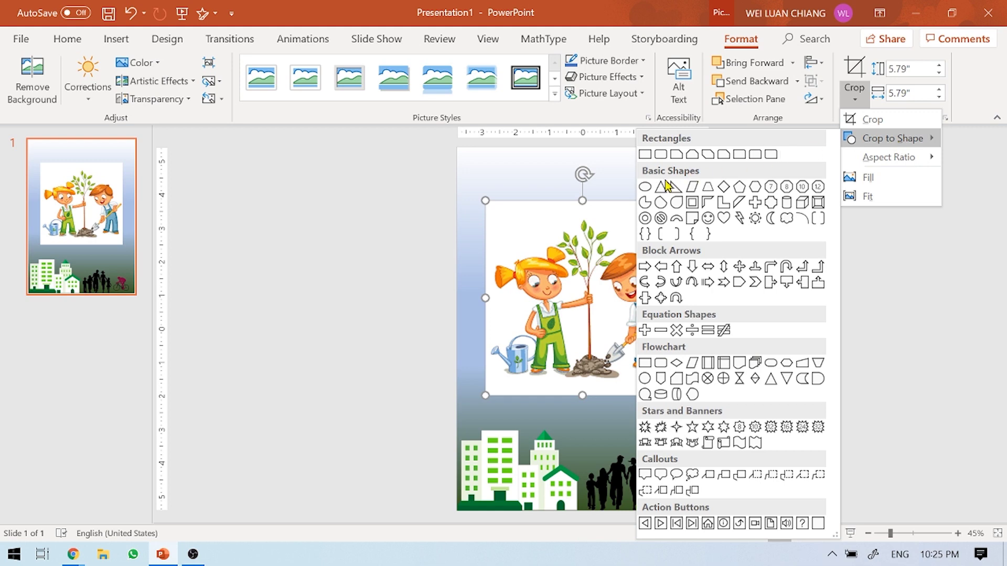
pyautogui.click(645, 186)
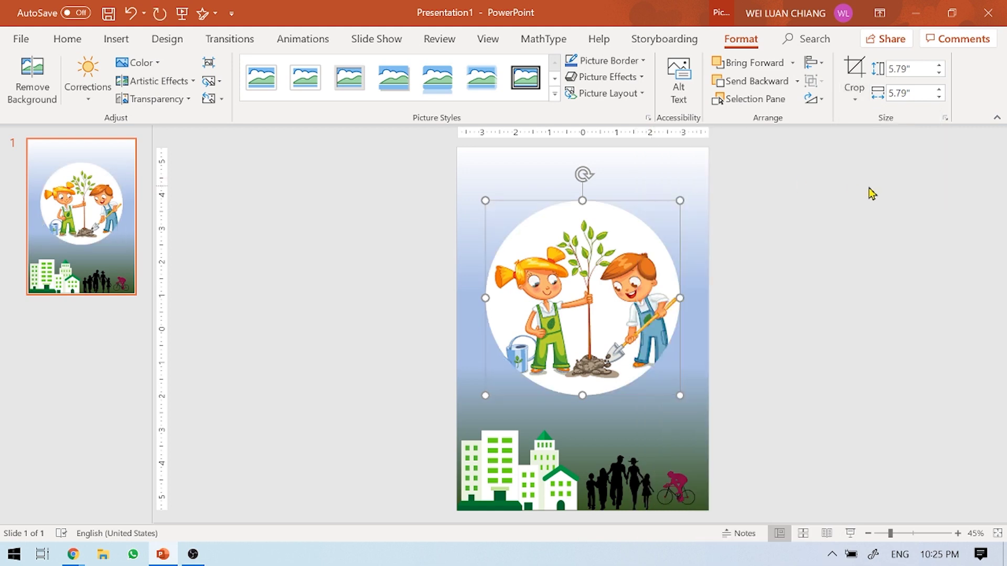
pyautogui.moveTo(630, 276); pyautogui.dragTo(631, 278)
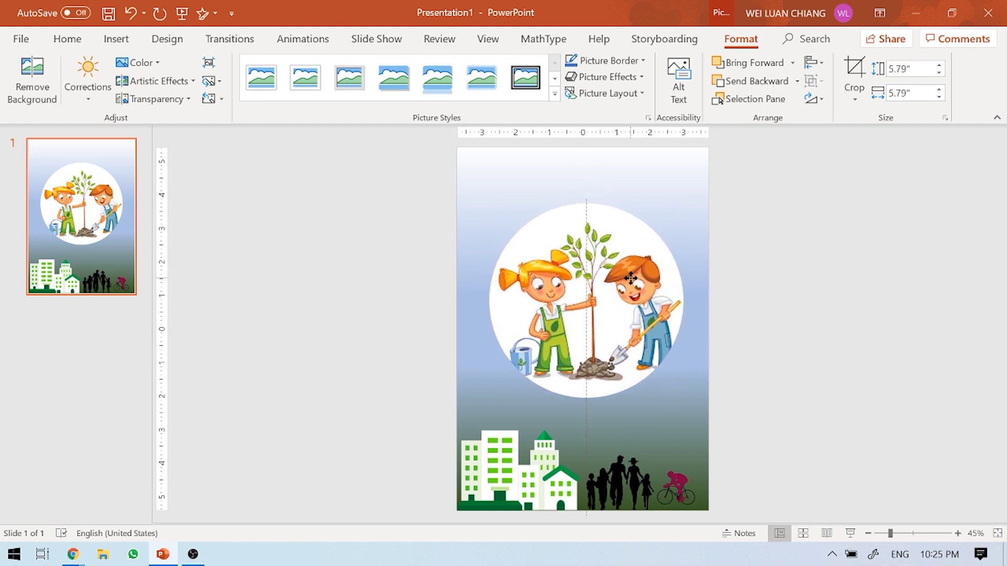
pyautogui.moveTo(631, 279); pyautogui.dragTo(631, 290)
pyautogui.click(777, 260)
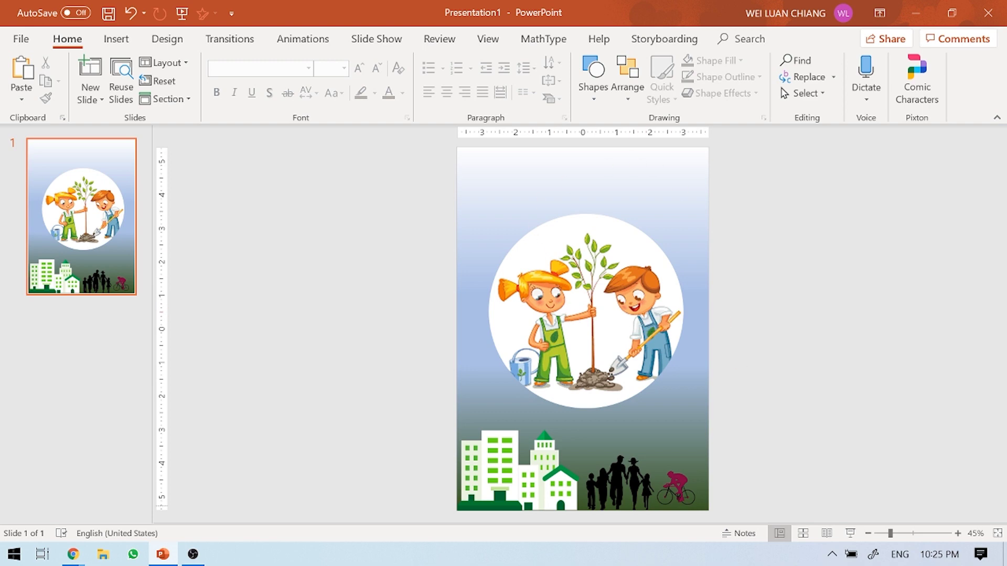
pyautogui.click(128, 41)
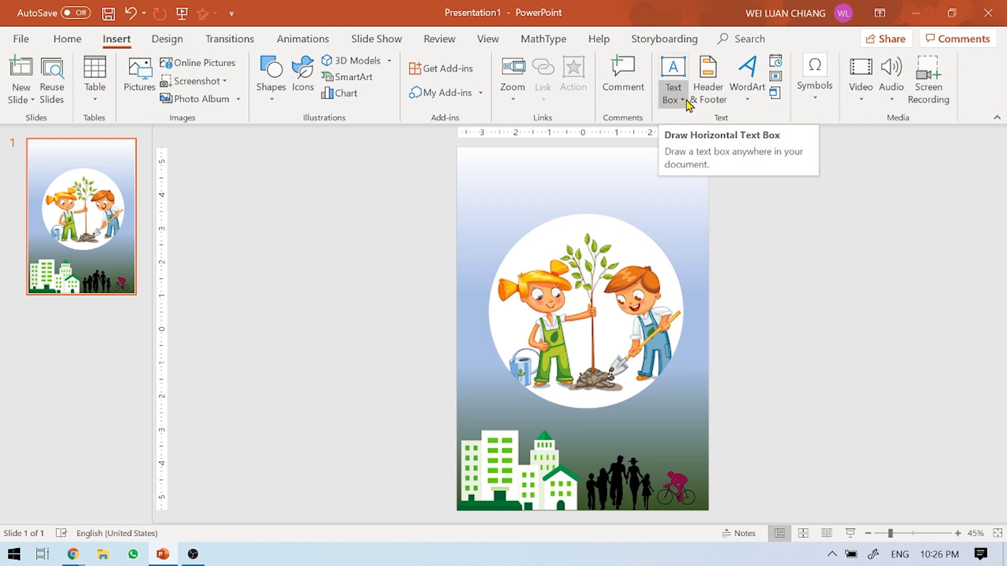
pyautogui.click(280, 105)
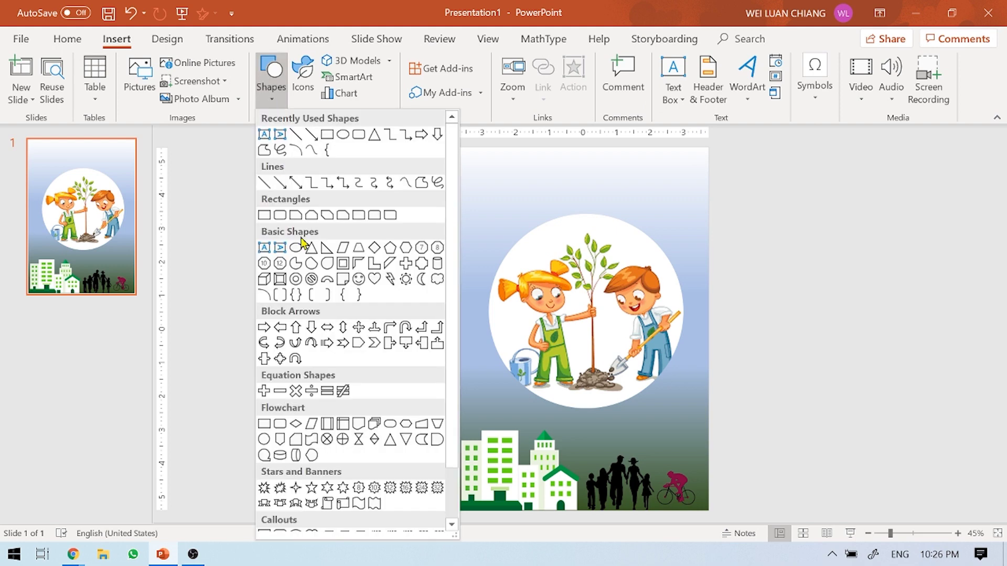
pyautogui.scroll(-1, 372, 456)
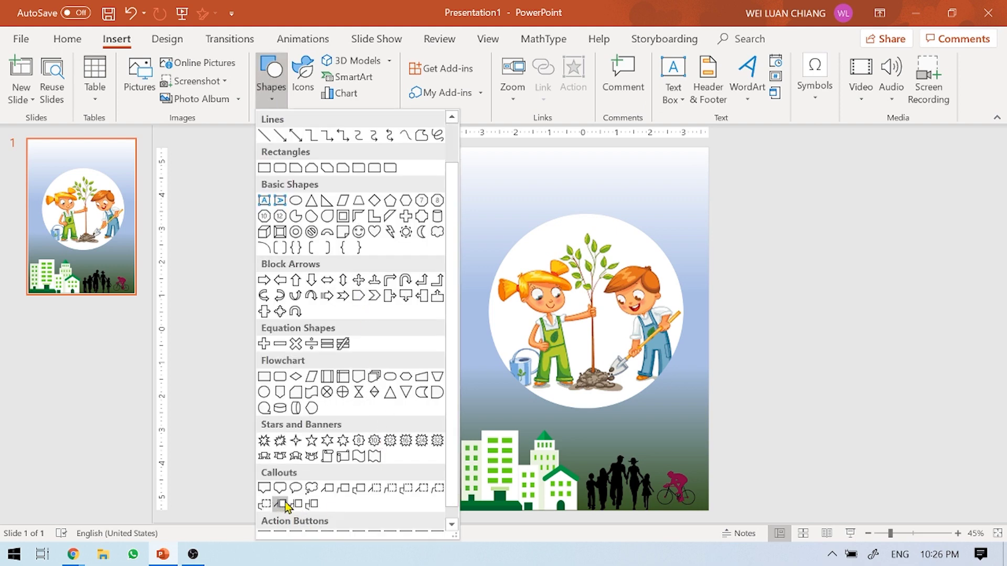
pyautogui.click(294, 456)
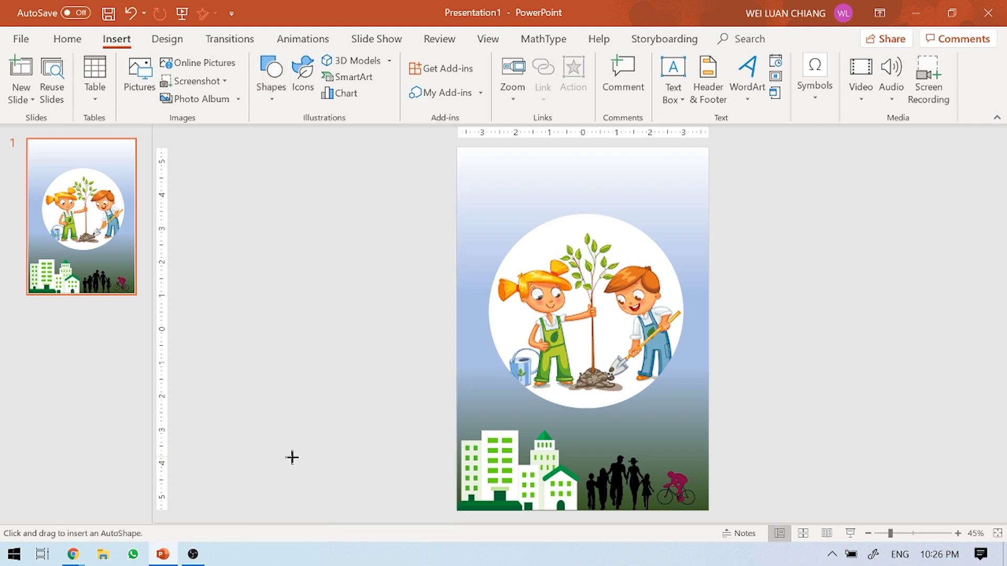
pyautogui.moveTo(495, 228); pyautogui.dragTo(696, 164)
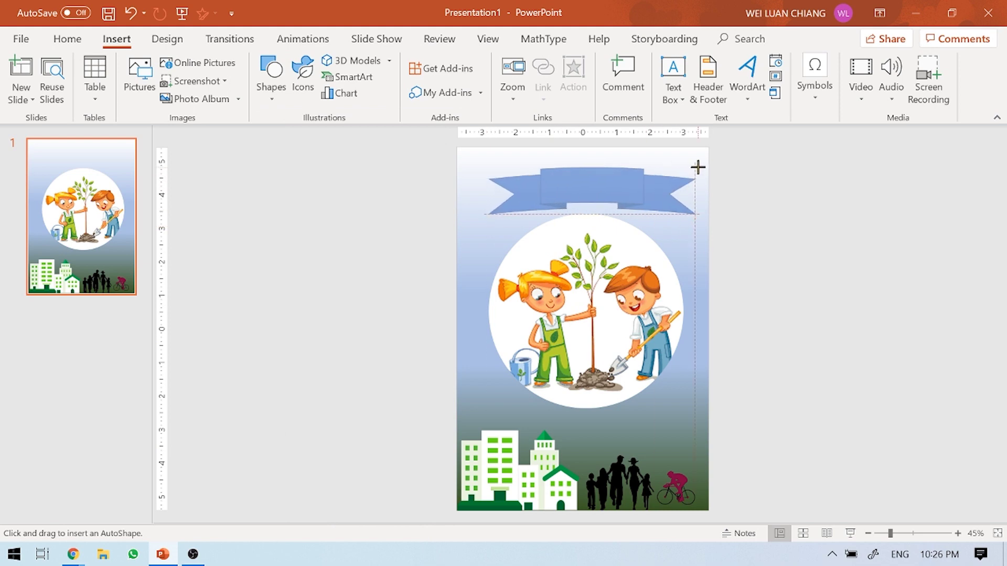
pyautogui.moveTo(594, 206)
pyautogui.mouseDown()
pyautogui.moveTo(596, 215)
pyautogui.moveTo(592, 185)
pyautogui.mouseUp()
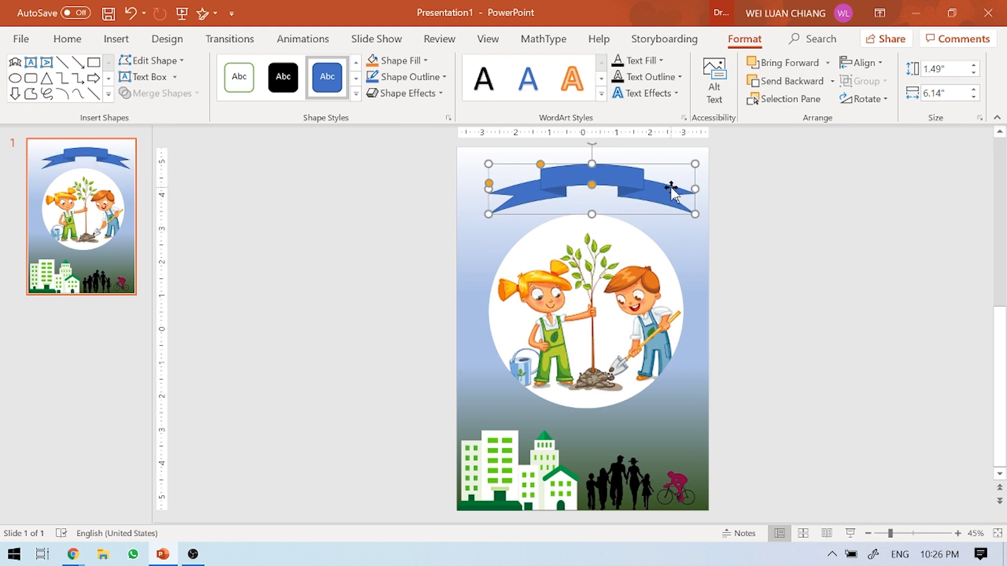
pyautogui.press('Delete')
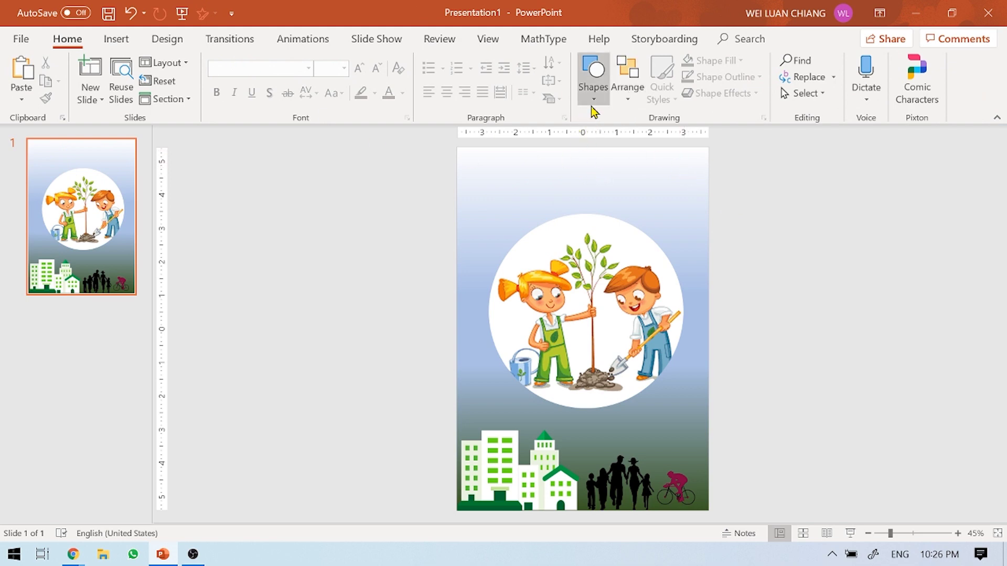
# Draw a horizontal text box across the top and type 'Perlindungan Alam Sekitar'.
pyautogui.click(129, 38)
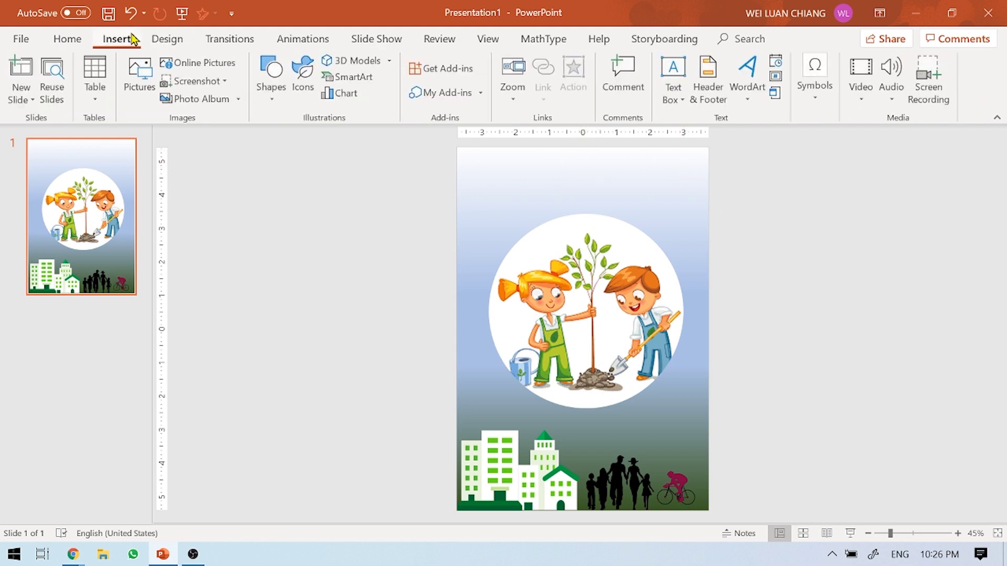
pyautogui.click(747, 99)
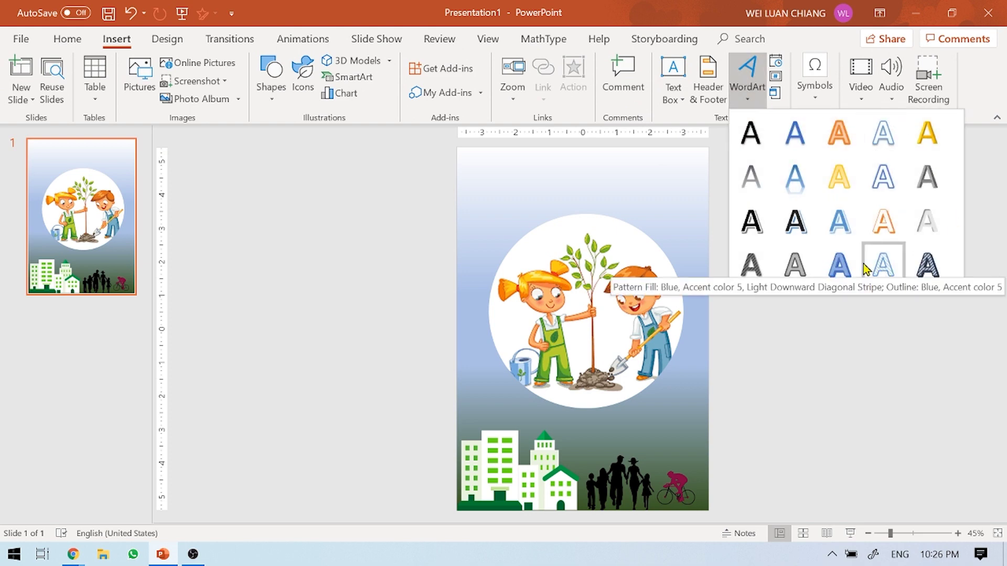
pyautogui.click(679, 103)
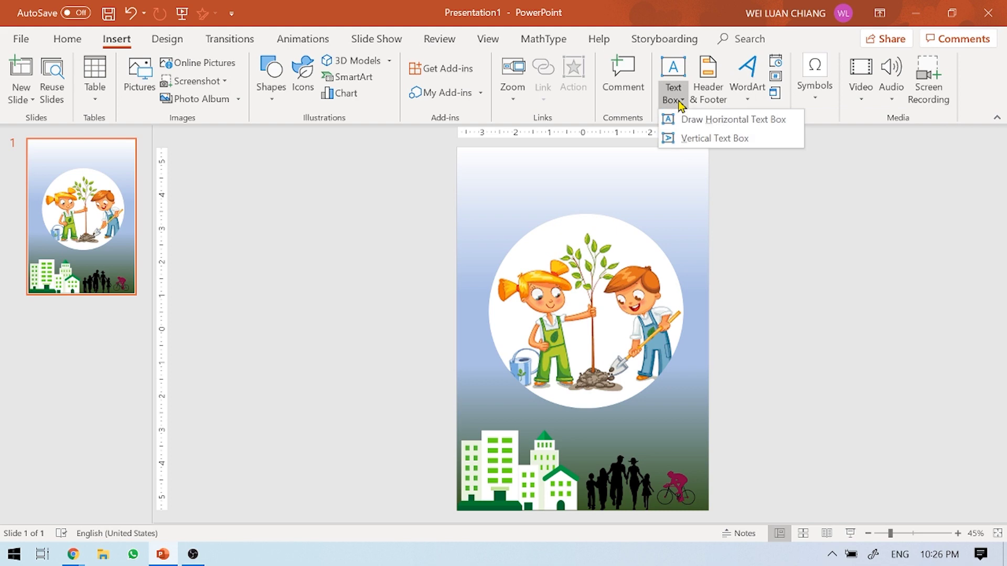
pyautogui.click(682, 119)
pyautogui.moveTo(488, 164); pyautogui.dragTo(709, 199)
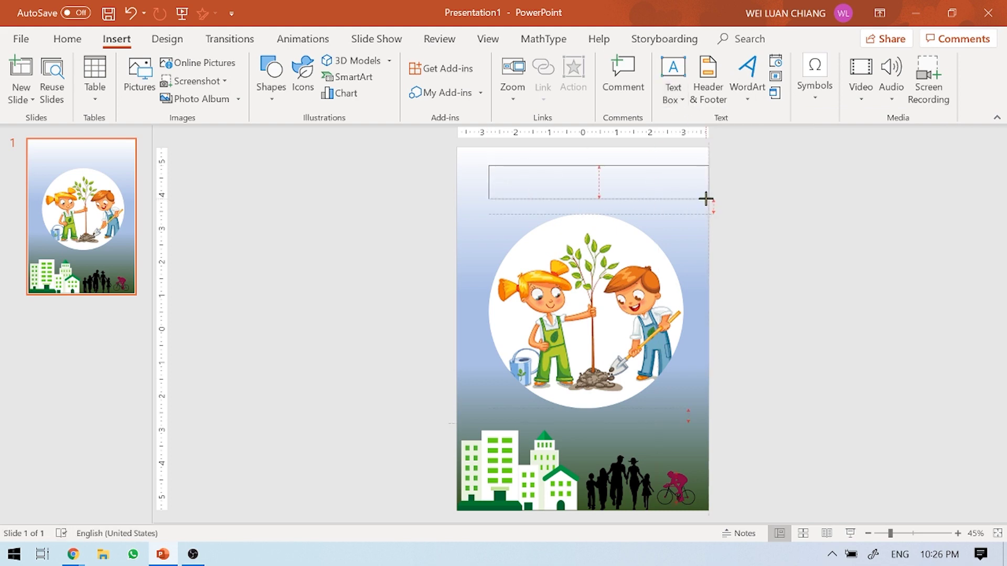
pyautogui.write('Perl')
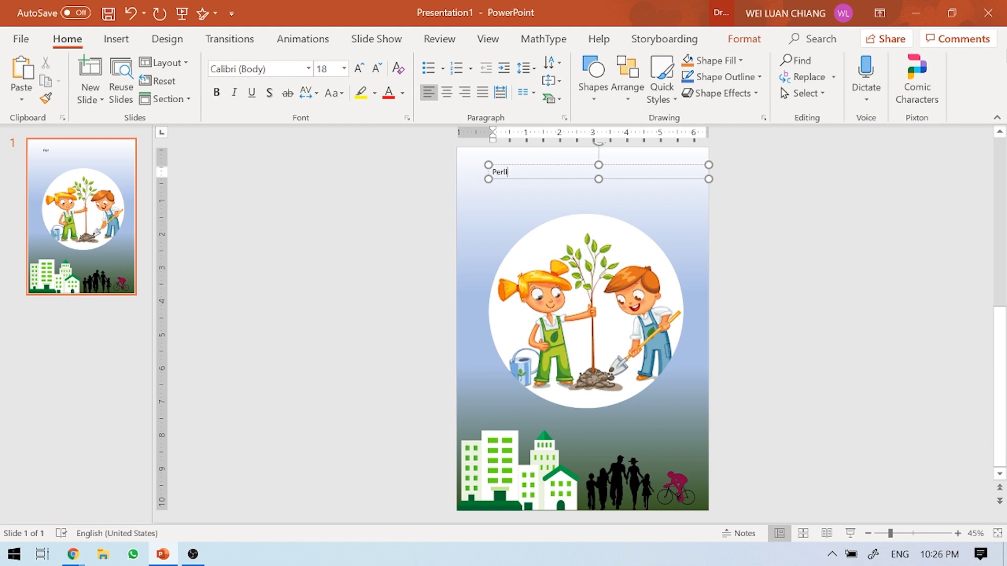
pyautogui.write(' A')
pyautogui.write('lam Sekitar')
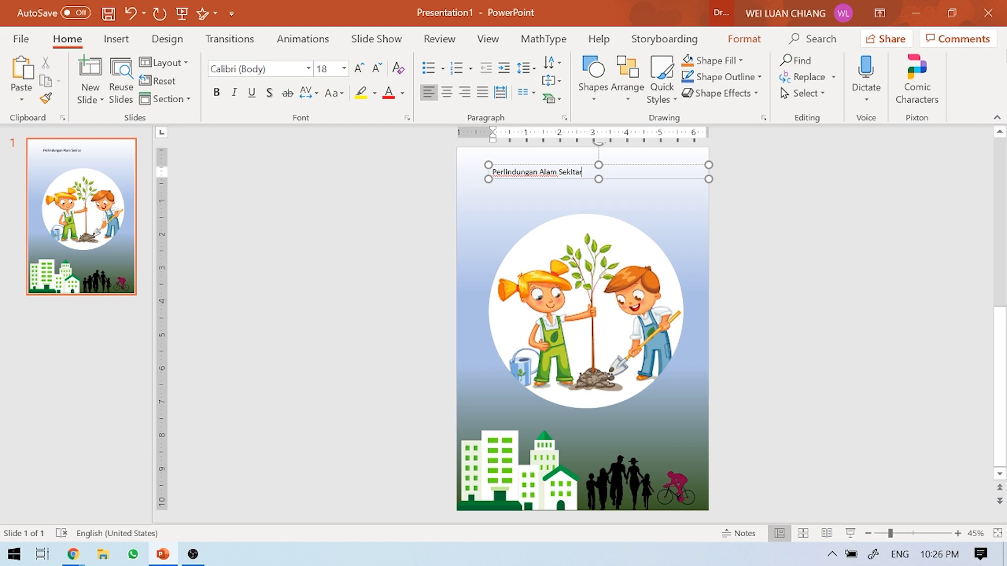
pyautogui.hotkey('ctrl', 'a')
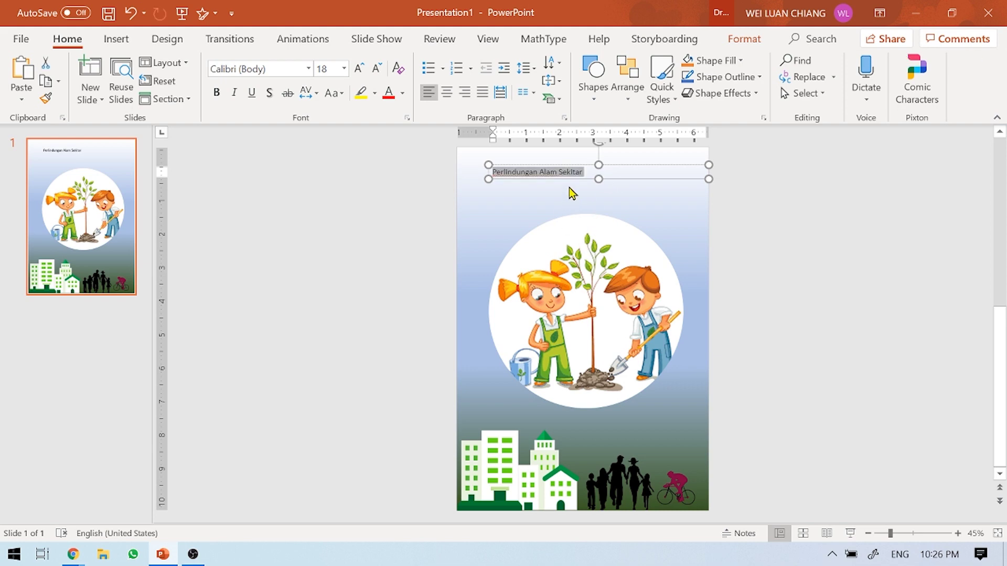
pyautogui.click(745, 40)
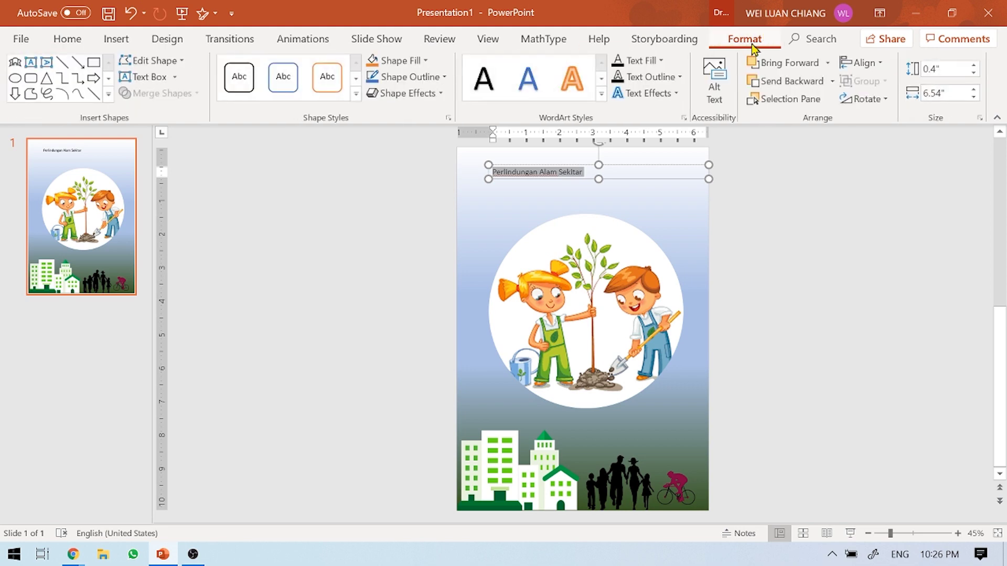
# Try Circle and curved warp transforms on the title and stretch the box to 1.23 inches tall.
pyautogui.click(676, 95)
pyautogui.moveTo(665, 282)
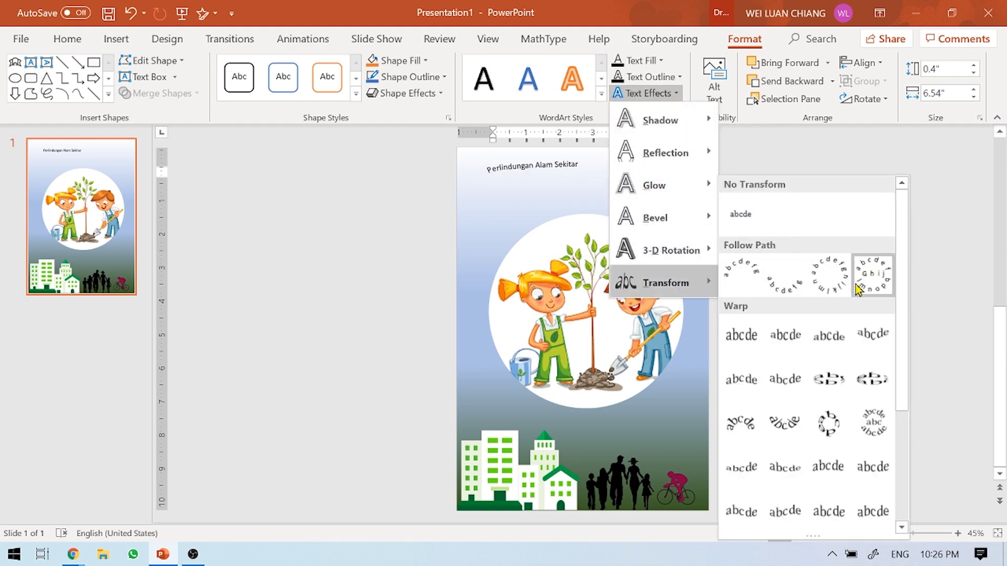
pyautogui.click(832, 290)
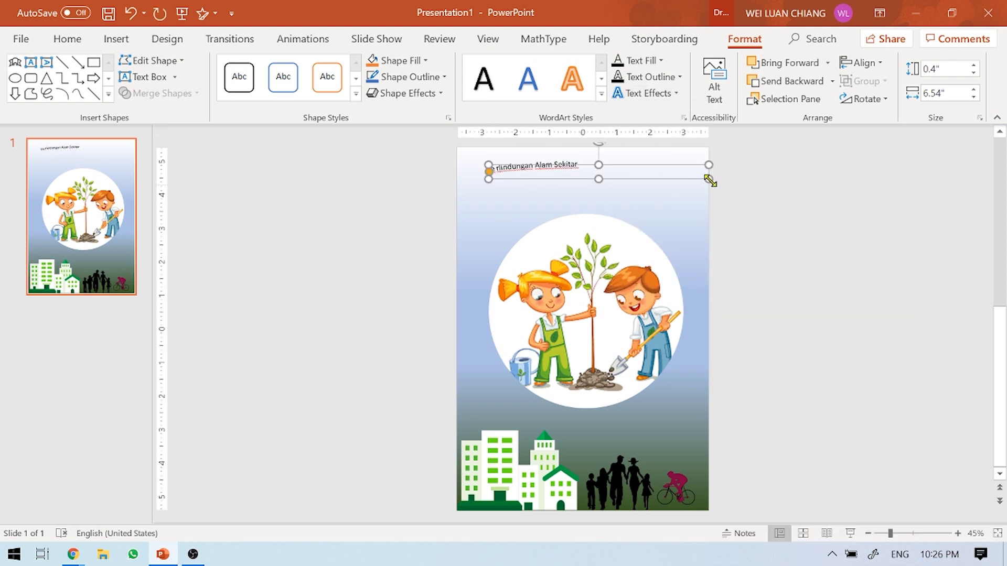
pyautogui.click(670, 96)
pyautogui.moveTo(665, 282)
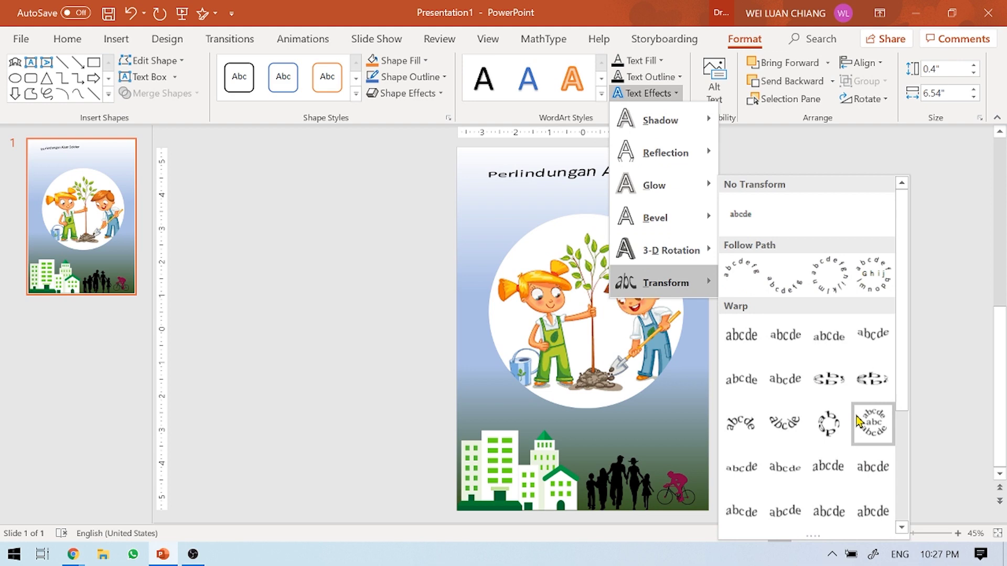
pyautogui.click(757, 436)
pyautogui.click(617, 165)
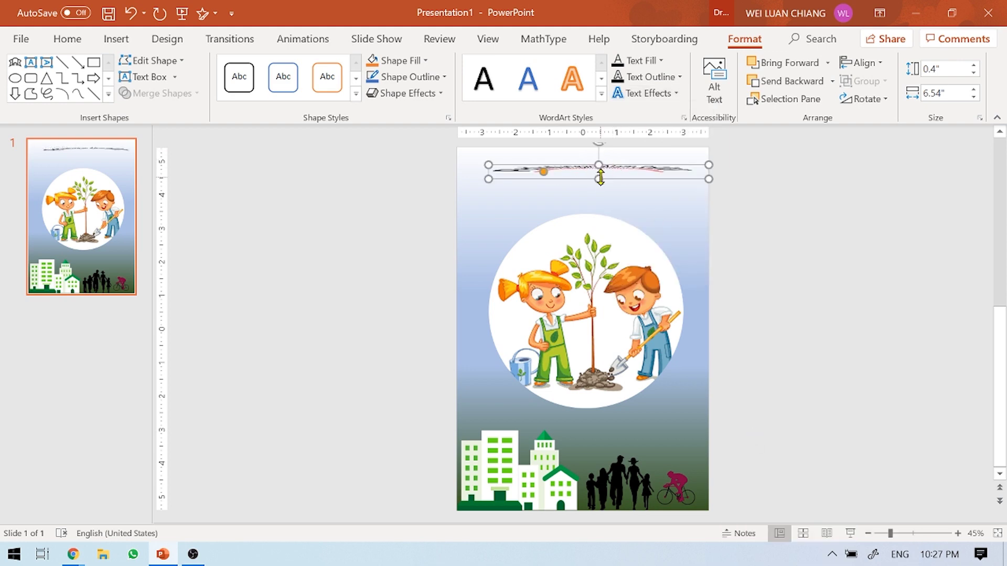
pyautogui.moveTo(600, 179)
pyautogui.mouseDown()
pyautogui.moveTo(598, 198)
pyautogui.moveTo(545, 187)
pyautogui.moveTo(602, 207)
pyautogui.mouseUp()
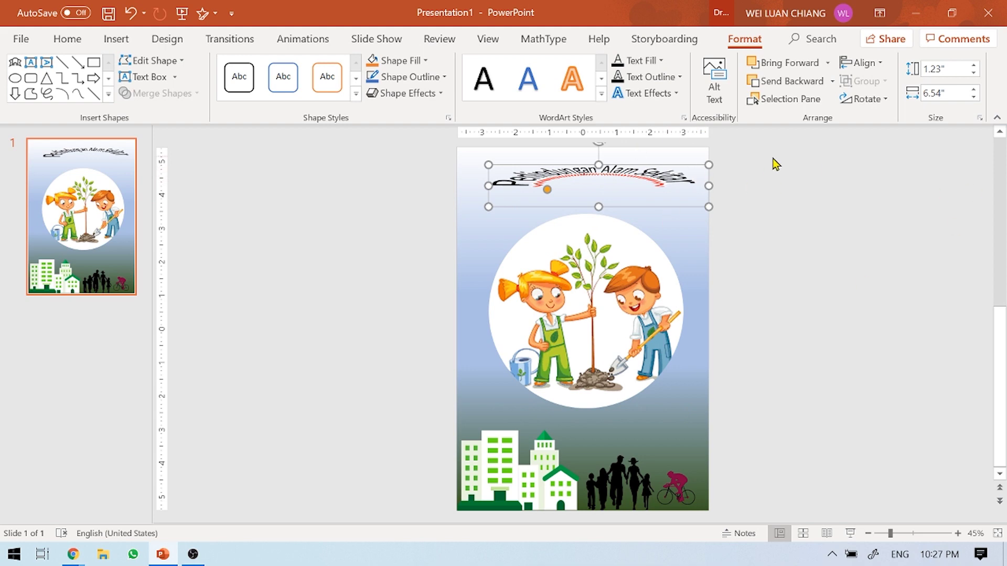
# Apply No Transform so the title returns to plain straight text.
pyautogui.click(646, 95)
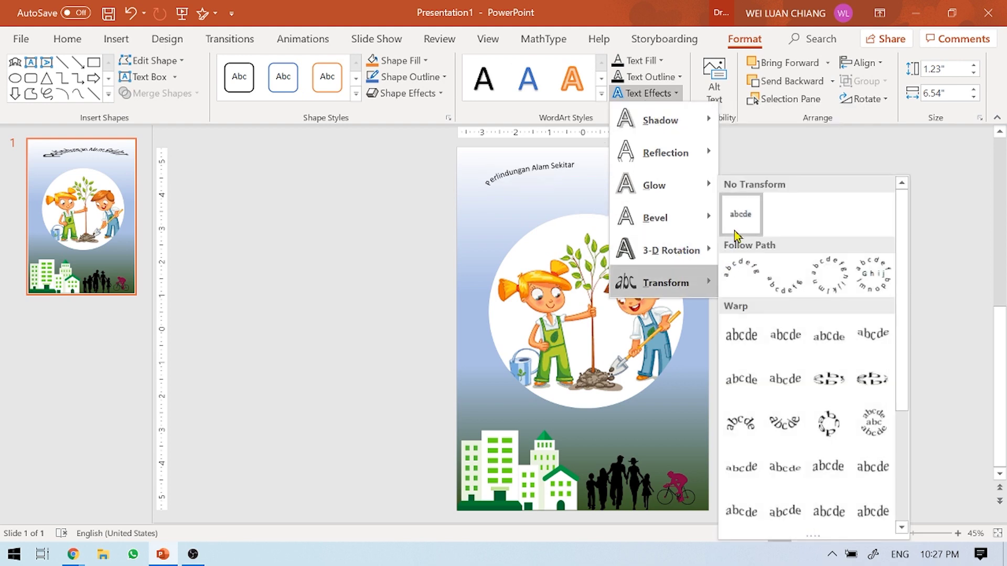
pyautogui.click(741, 214)
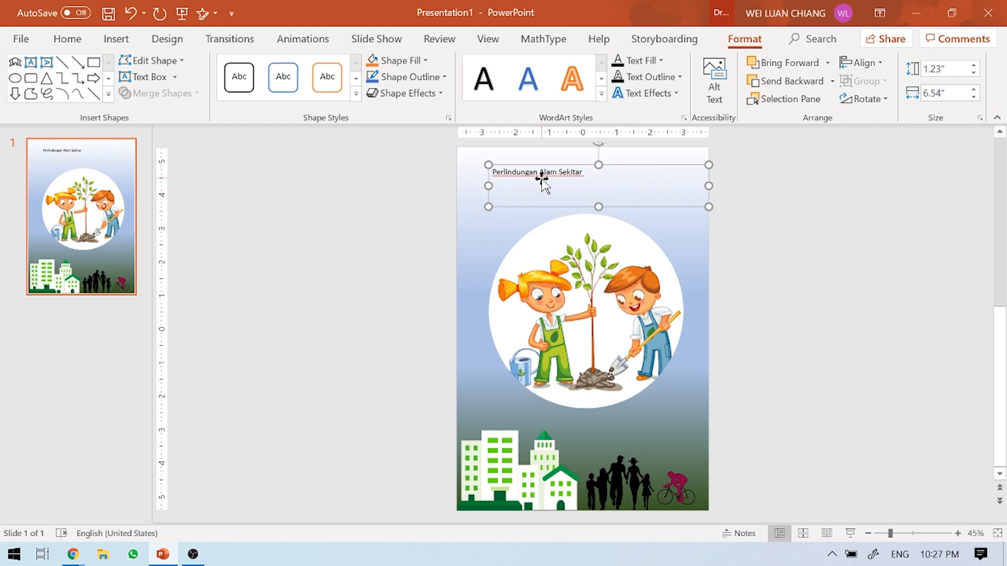
pyautogui.click(637, 94)
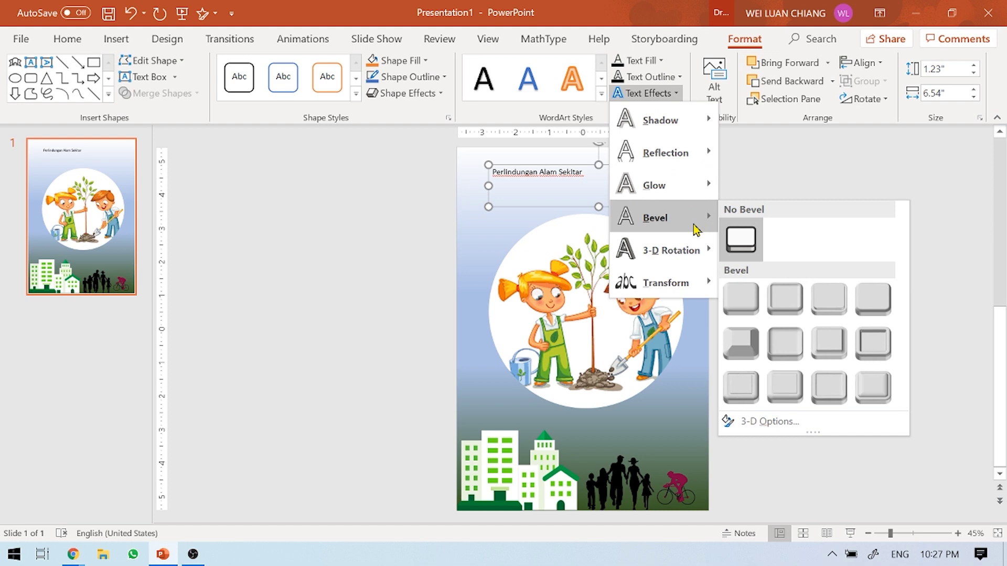
pyautogui.moveTo(670, 250)
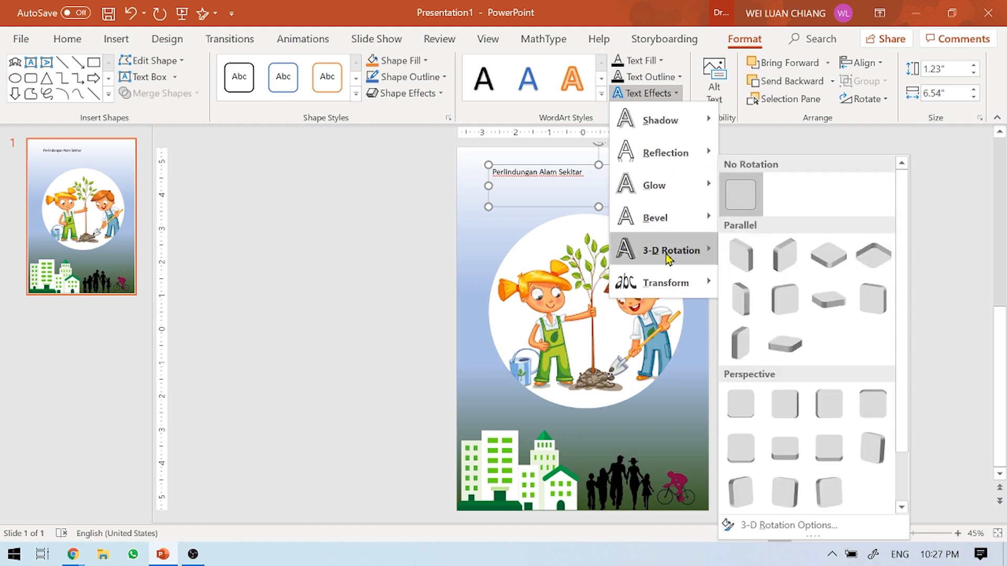
pyautogui.click(545, 182)
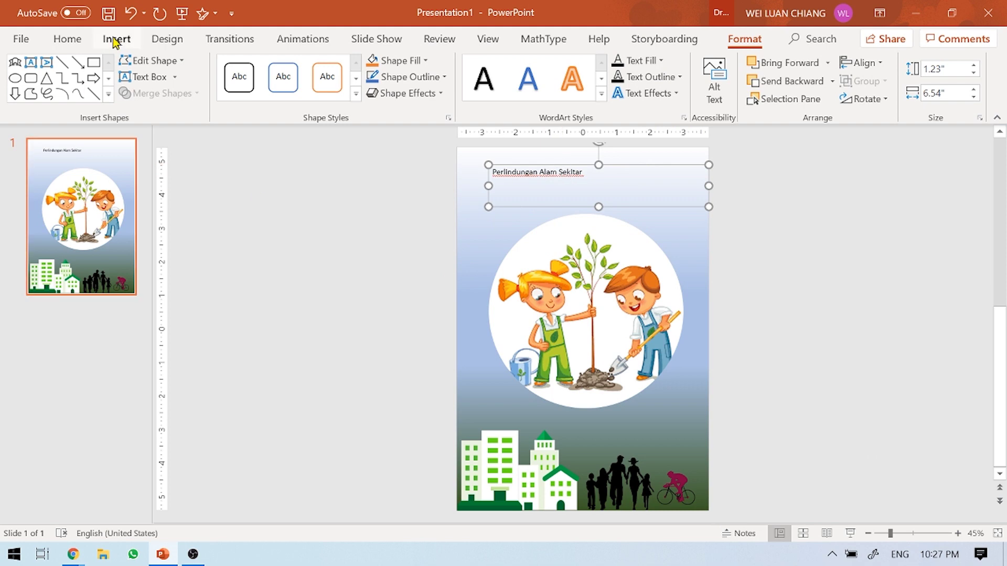
# Browse the font list without changing the title font, then switch to the DaFont site in Chrome.
pyautogui.click(73, 39)
pyautogui.click(308, 68)
pyautogui.scroll(-3, 342, 249)
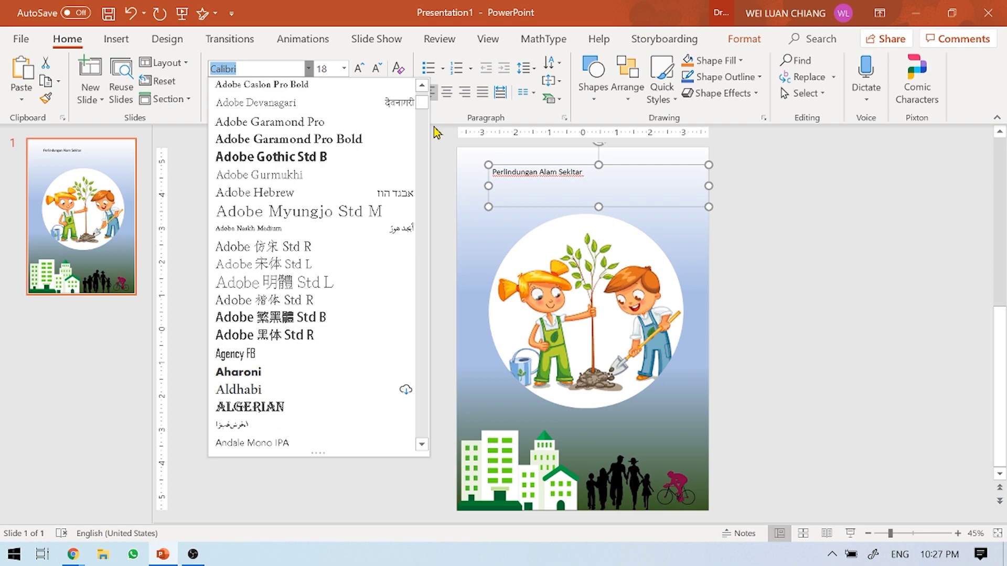
pyautogui.moveTo(422, 104)
pyautogui.mouseDown()
pyautogui.moveTo(432, 323)
pyautogui.moveTo(422, 98)
pyautogui.mouseUp()
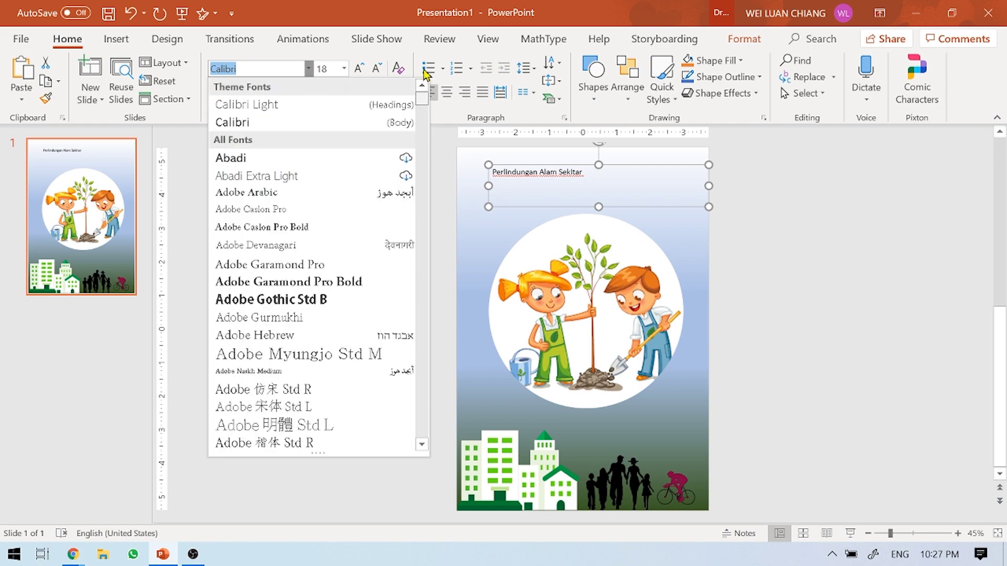
pyautogui.click(173, 291)
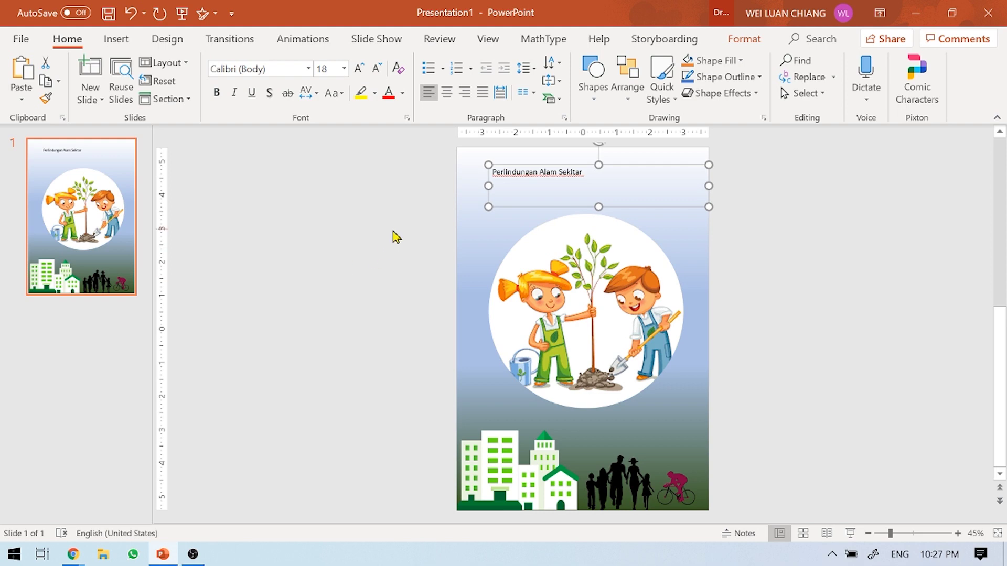
pyautogui.click(169, 557)
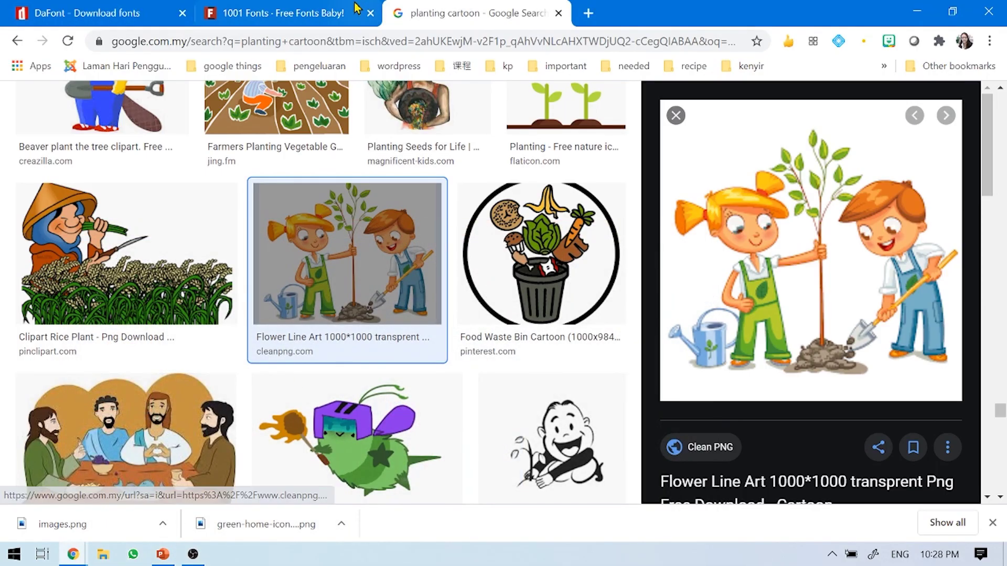
pyautogui.click(116, 6)
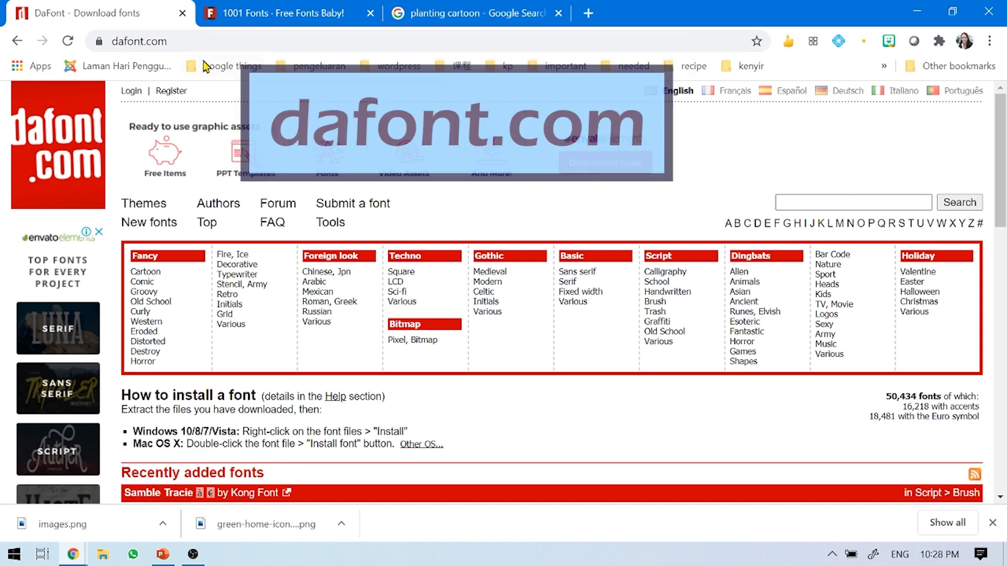
# Open DaFont's Fancy > Cartoon font category.
pyautogui.scroll(-3, 209, 263)
pyautogui.scroll(2, 209, 263)
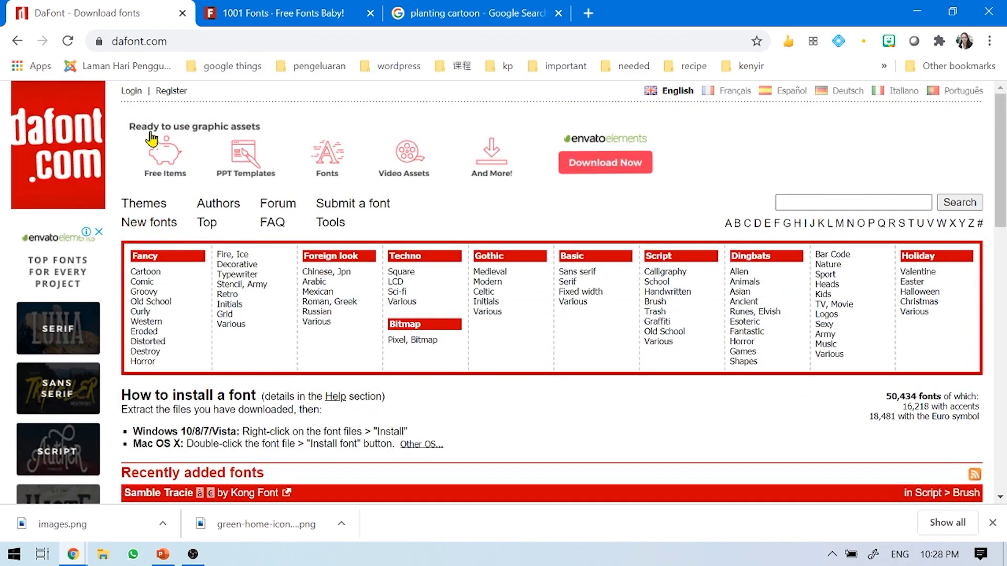
pyautogui.scroll(-3, 513, 239)
pyautogui.scroll(-3, 512, 239)
pyautogui.scroll(-5, 357, 257)
pyautogui.scroll(-2, 225, 353)
pyautogui.scroll(3, 621, 310)
pyautogui.scroll(6, 621, 311)
pyautogui.scroll(4, 618, 309)
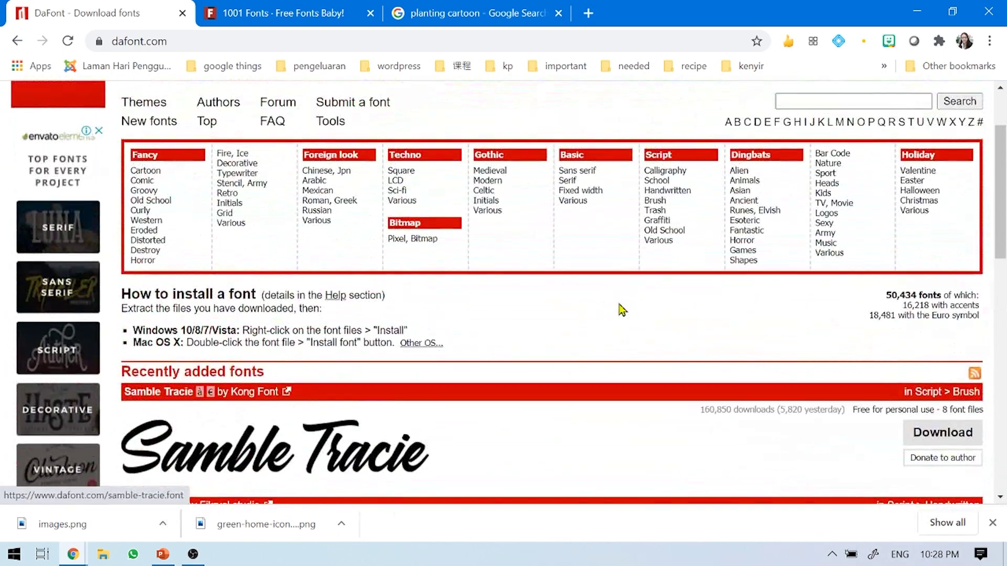
pyautogui.scroll(2, 617, 308)
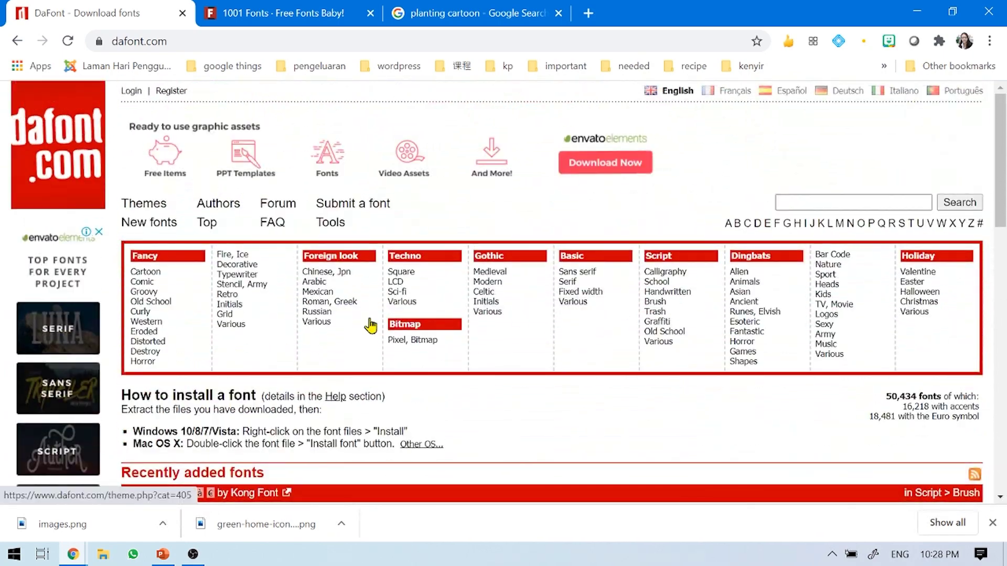
pyautogui.click(152, 272)
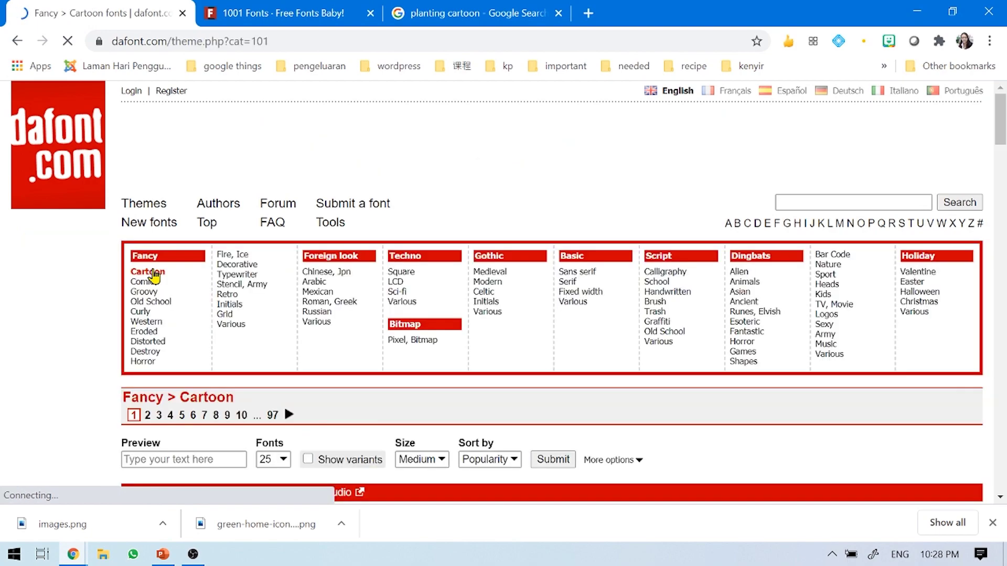
# Find Sketch 3D in the Cartoon listing and download it as sketch_3d.zip.
pyautogui.scroll(-4, 386, 310)
pyautogui.scroll(-3, 387, 309)
pyautogui.scroll(-6, 388, 312)
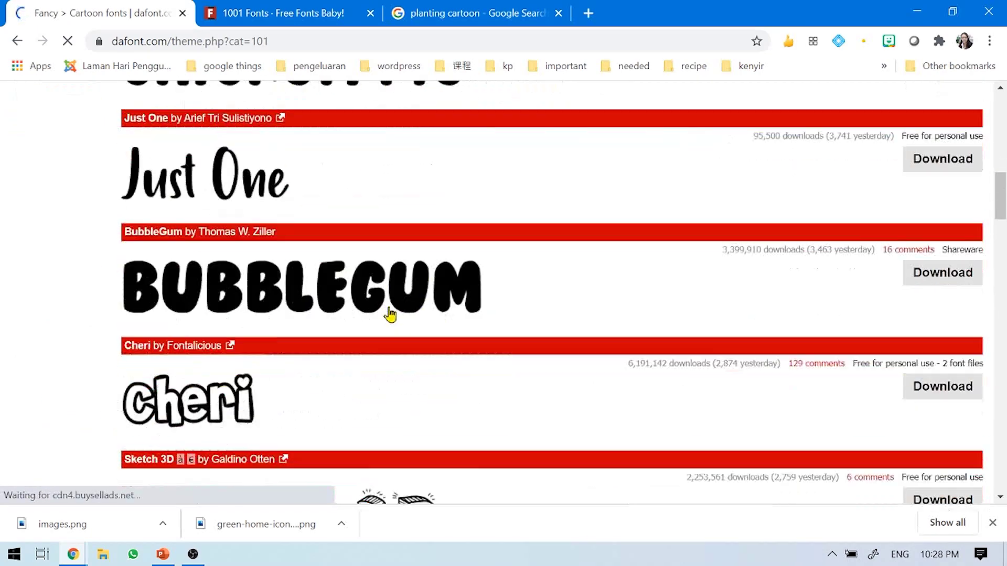
pyautogui.scroll(-5, 390, 315)
pyautogui.scroll(-3, 391, 314)
pyautogui.scroll(-4, 391, 313)
pyautogui.scroll(-3, 391, 313)
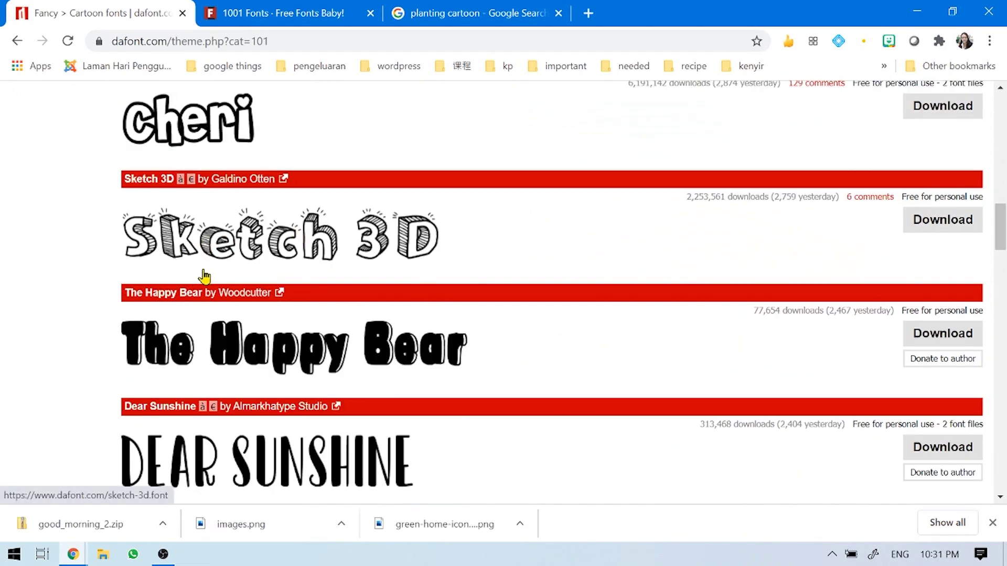
pyautogui.click(958, 228)
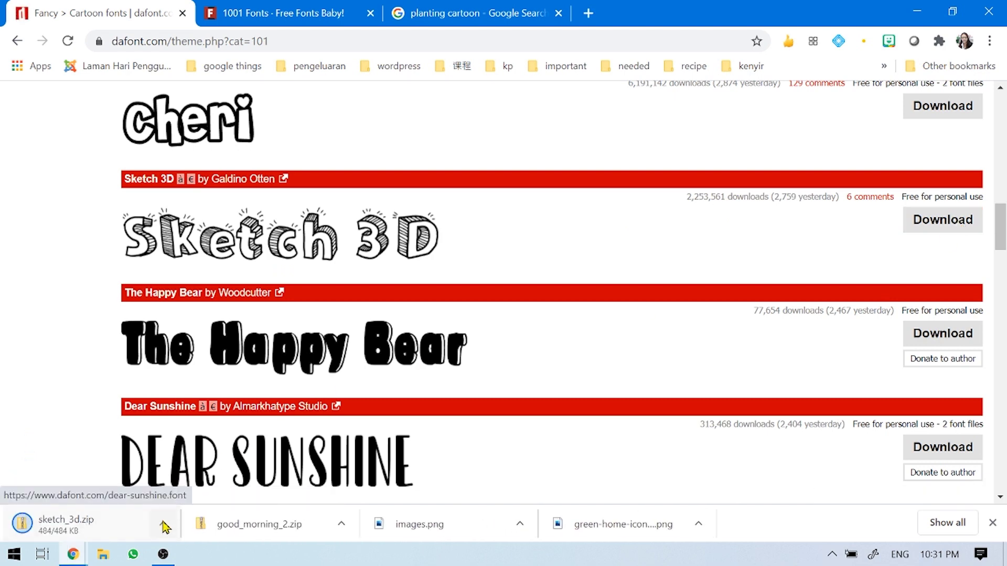
pyautogui.click(163, 524)
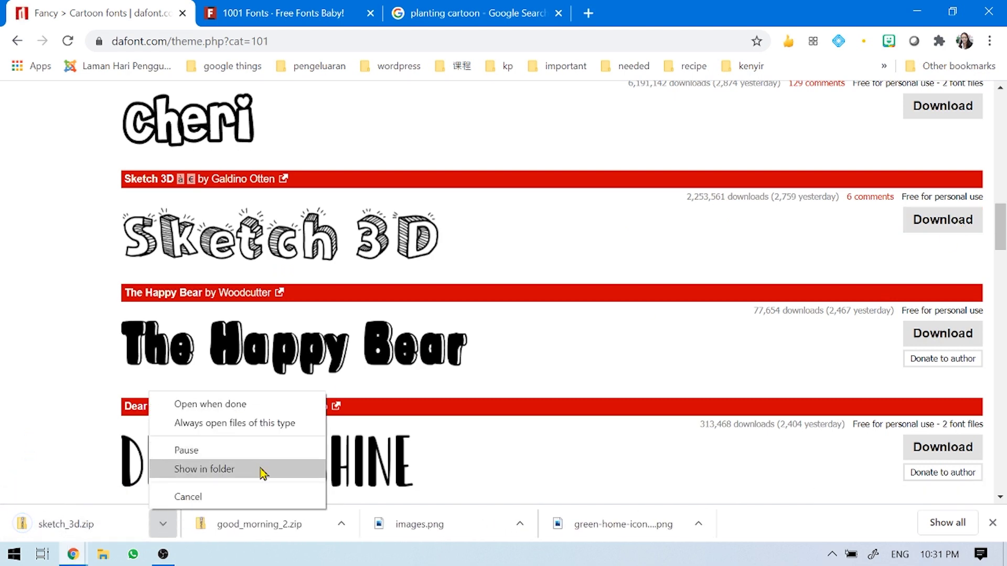
# Extract sketch_3d.zip with Extract All and open the resulting sketch_3d folder.
pyautogui.click(262, 470)
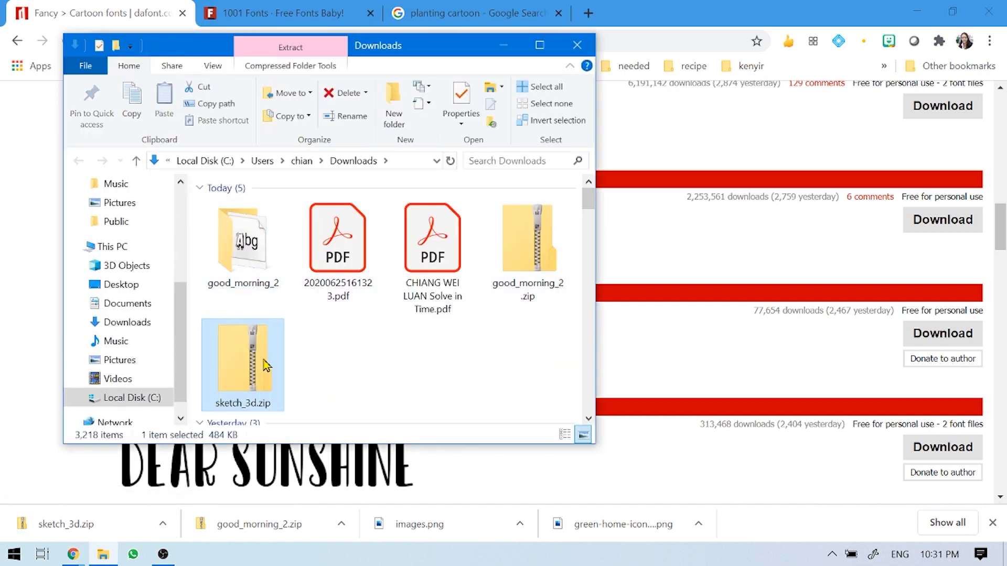
pyautogui.rightClick(260, 358)
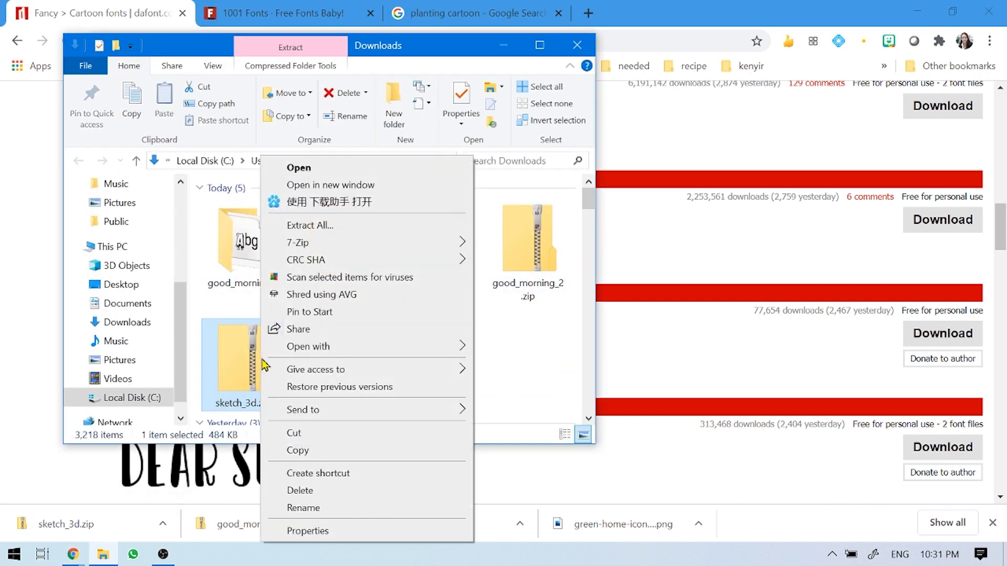
pyautogui.click(366, 226)
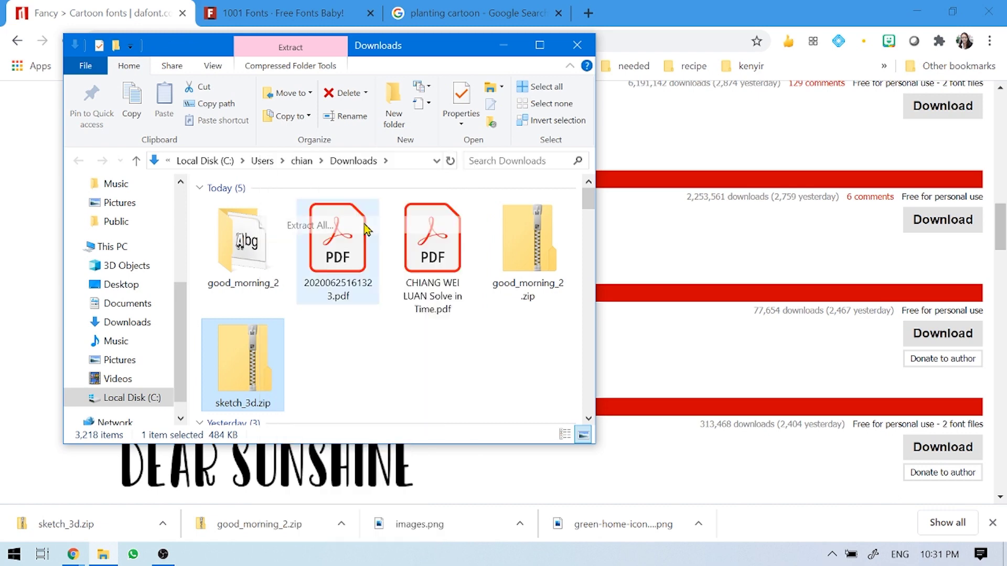
pyautogui.click(661, 444)
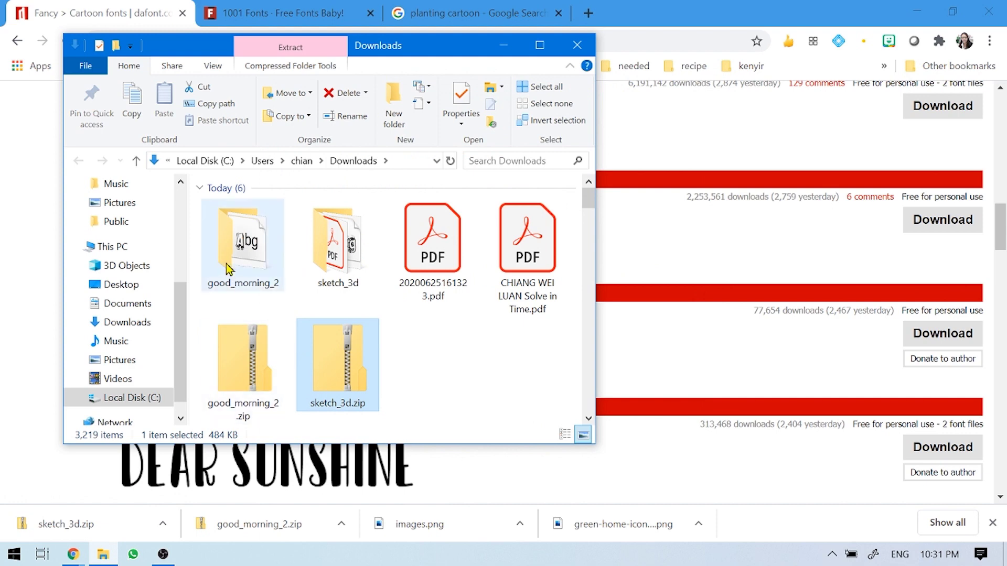
pyautogui.doubleClick(333, 244)
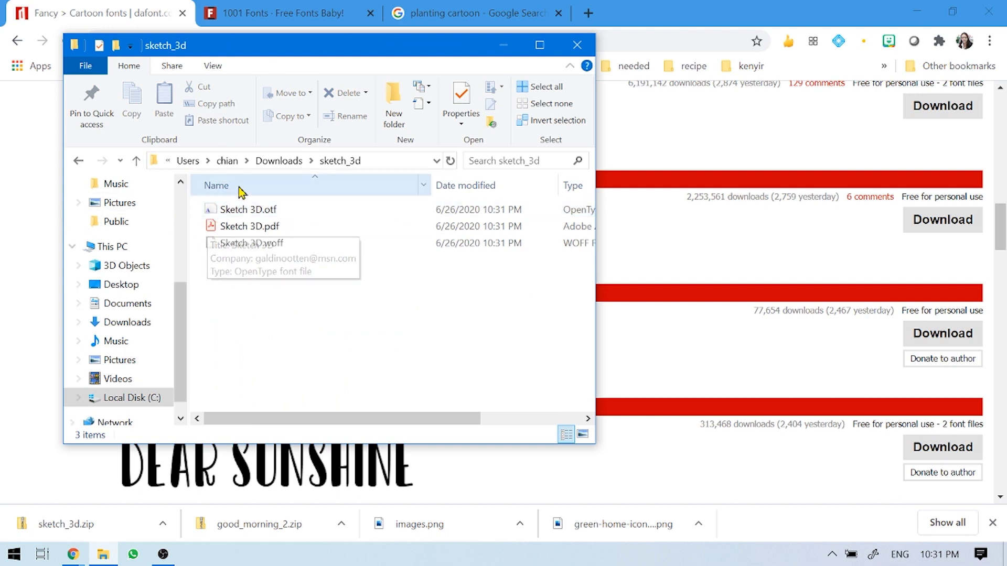
pyautogui.rightClick(249, 210)
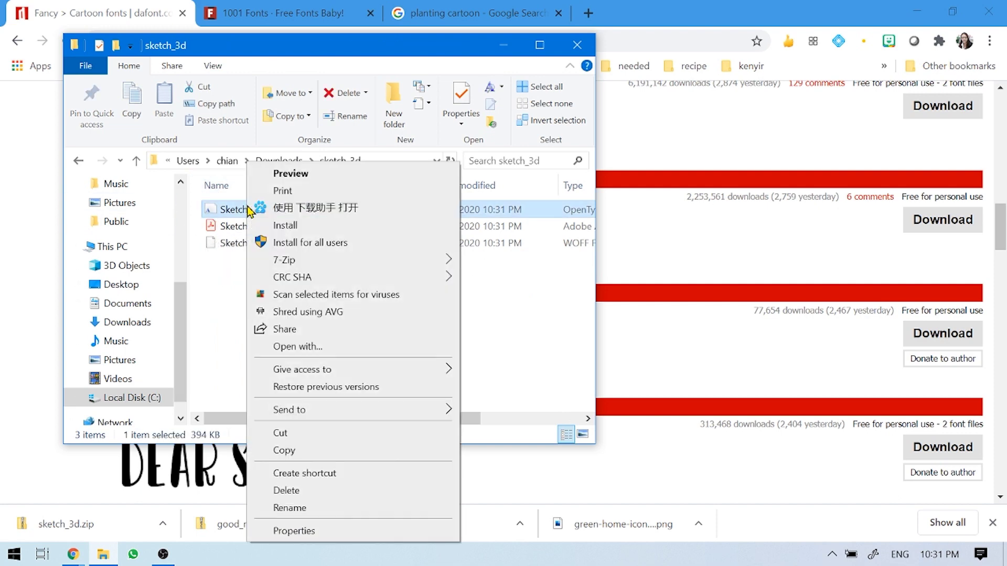
# Install the Sketch 3D.otf font, then minimize Chrome and the File Explorer window.
pyautogui.click(369, 226)
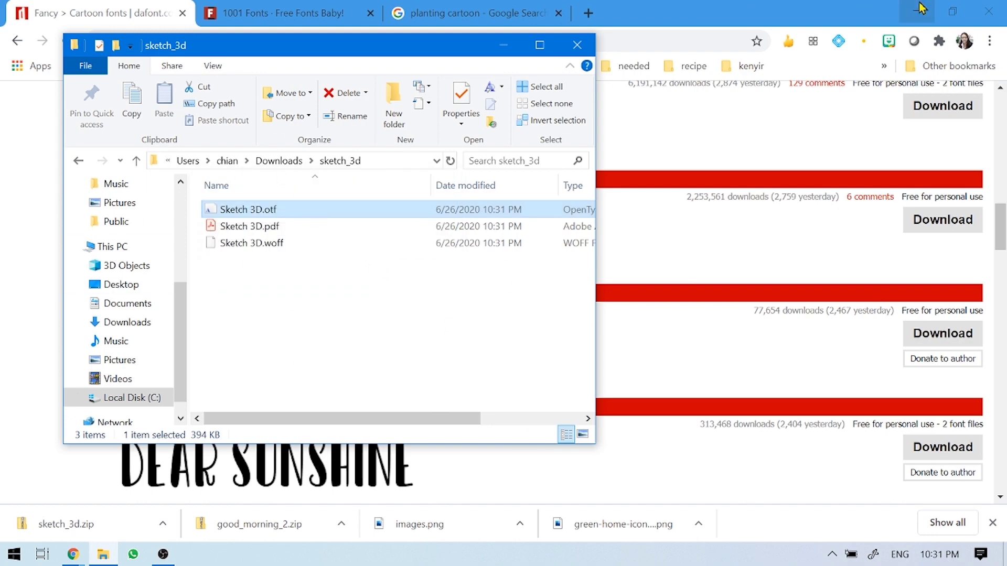
pyautogui.click(916, 11)
pyautogui.click(503, 45)
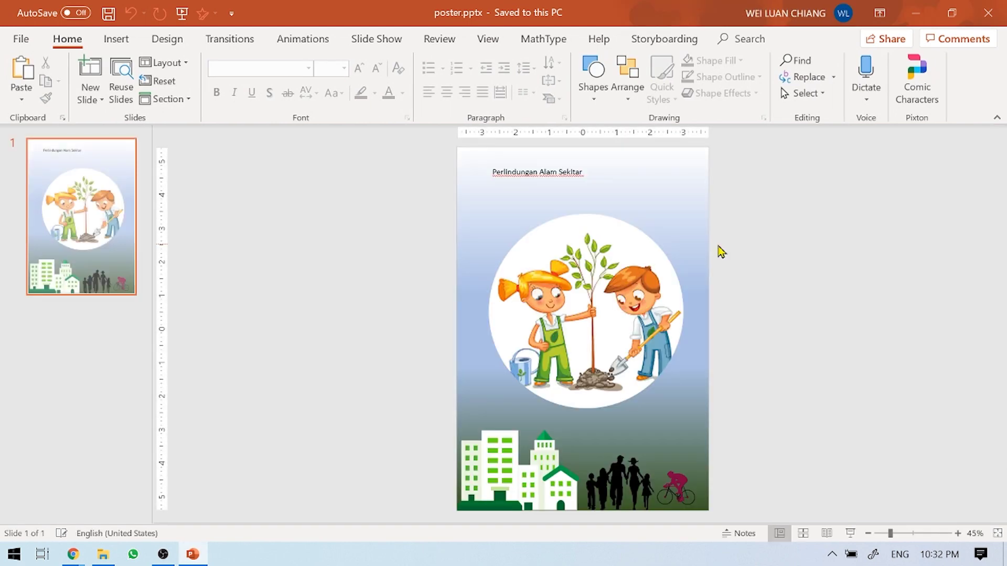
# Change the 'Perlindungan Alam Sekitar' title's font to Sketch 3D.
pyautogui.click(526, 178)
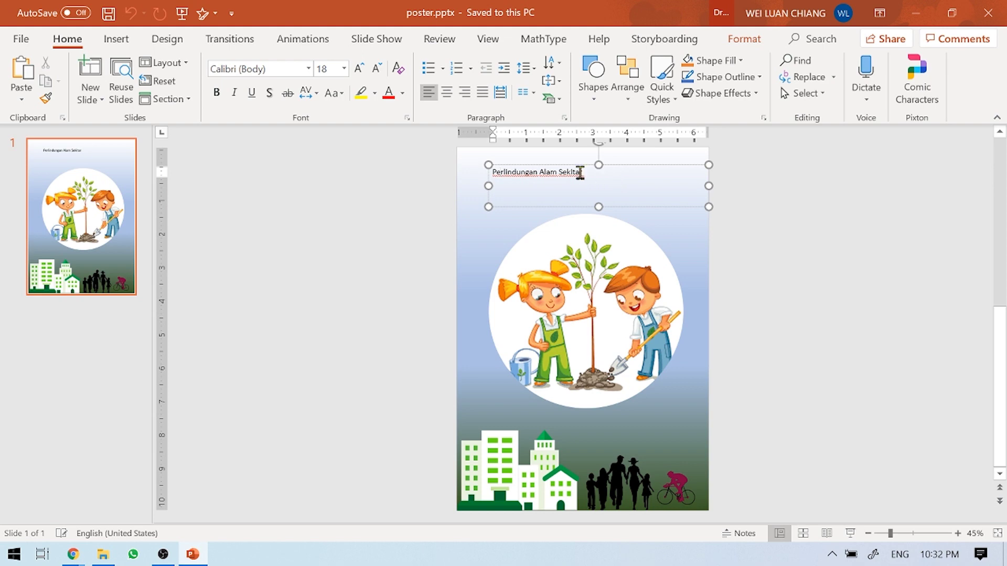
pyautogui.moveTo(573, 171); pyautogui.dragTo(420, 178)
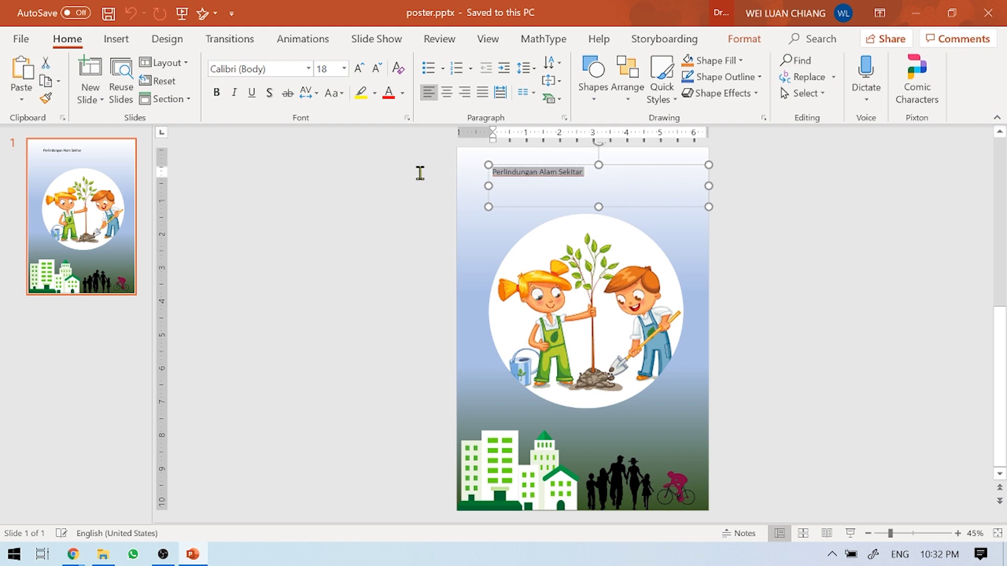
pyautogui.click(308, 69)
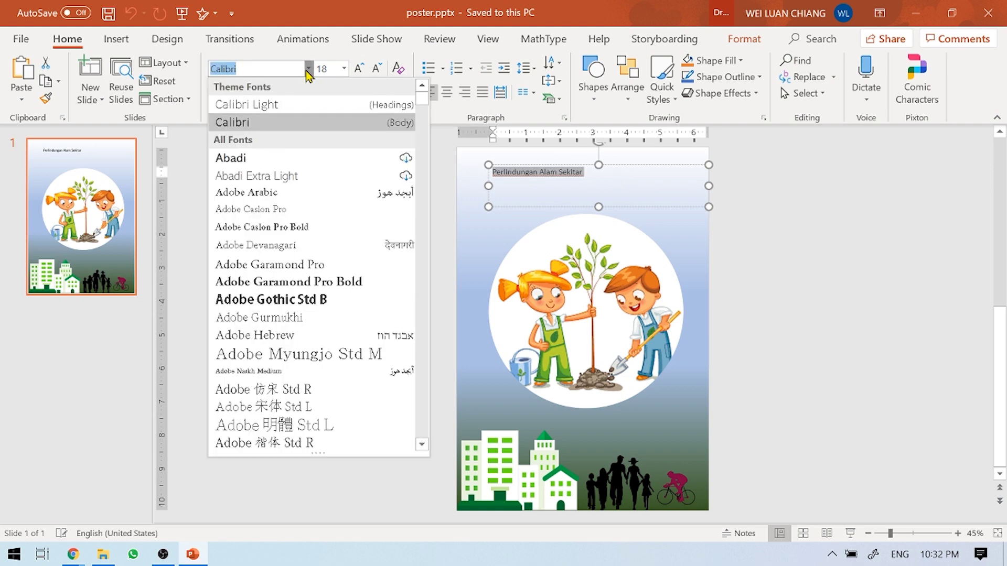
pyautogui.scroll(-10, 417, 189)
pyautogui.moveTo(423, 131); pyautogui.dragTo(423, 320)
pyautogui.click(322, 204)
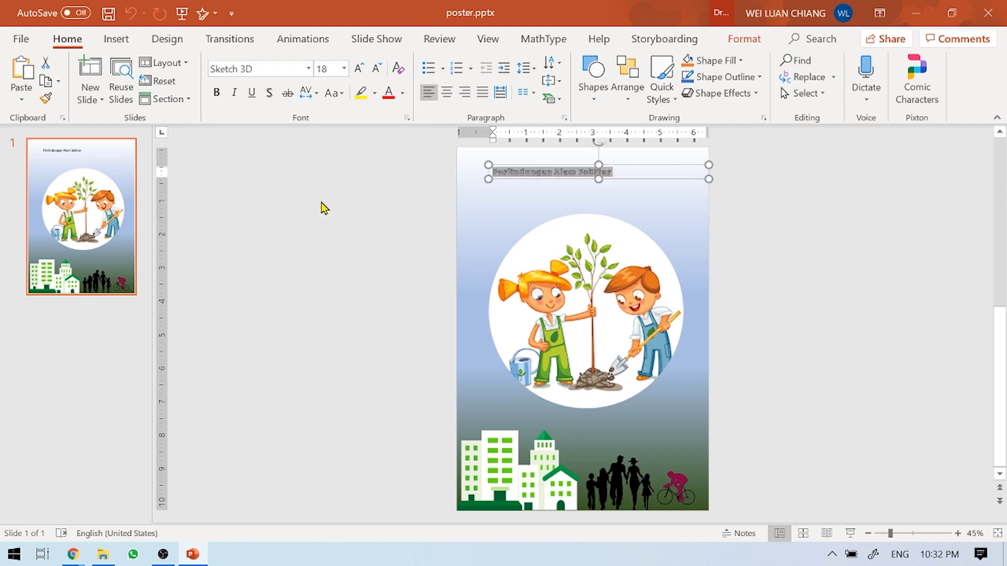
pyautogui.click(359, 68)
pyautogui.click(359, 68)
pyautogui.click(359, 68)
pyautogui.click(359, 68)
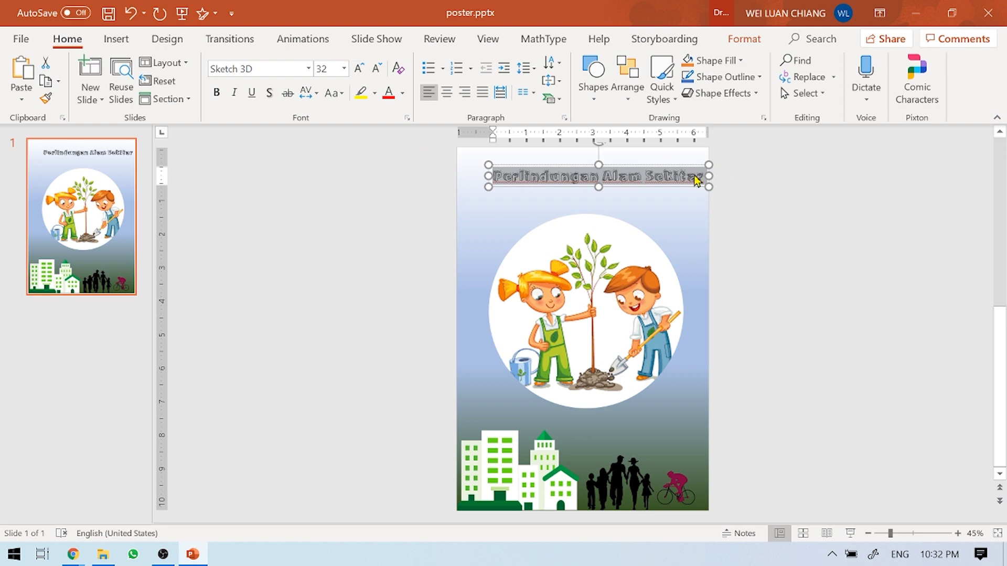
pyautogui.moveTo(554, 162)
pyautogui.mouseDown()
pyautogui.moveTo(541, 178)
pyautogui.moveTo(544, 167)
pyautogui.mouseUp()
pyautogui.click(590, 178)
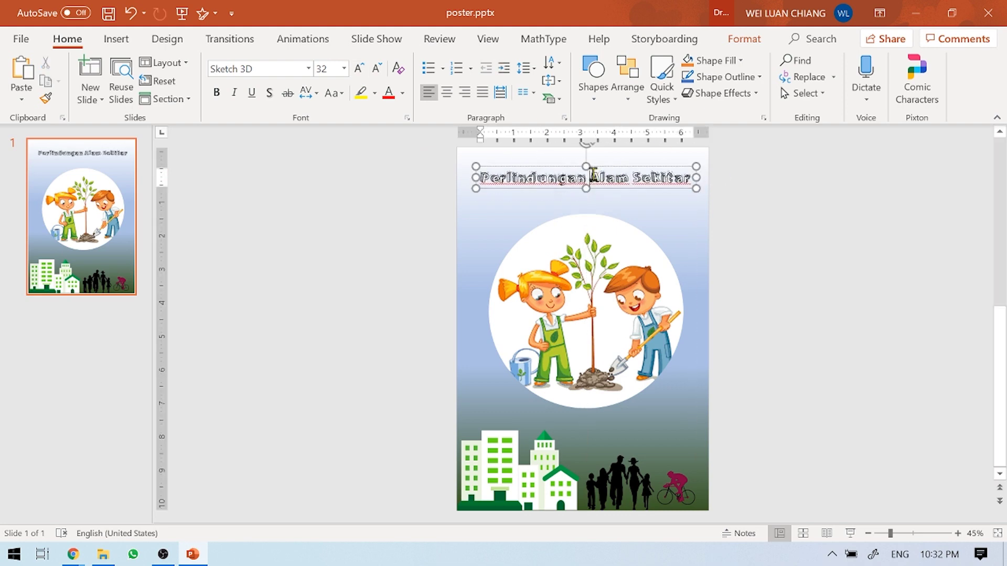
pyautogui.press('Return')
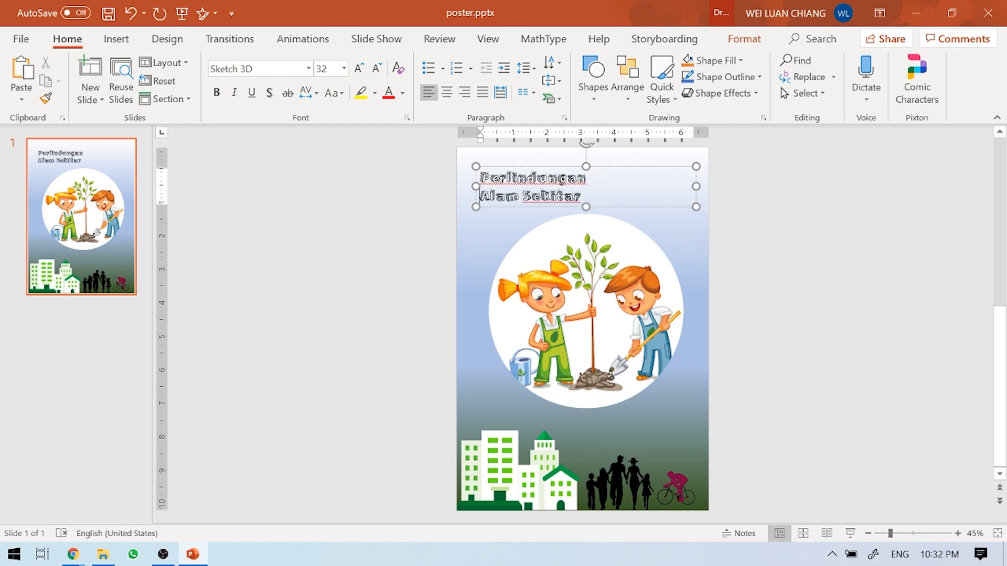
pyautogui.hotkey('ctrl', 'a')
pyautogui.click(446, 92)
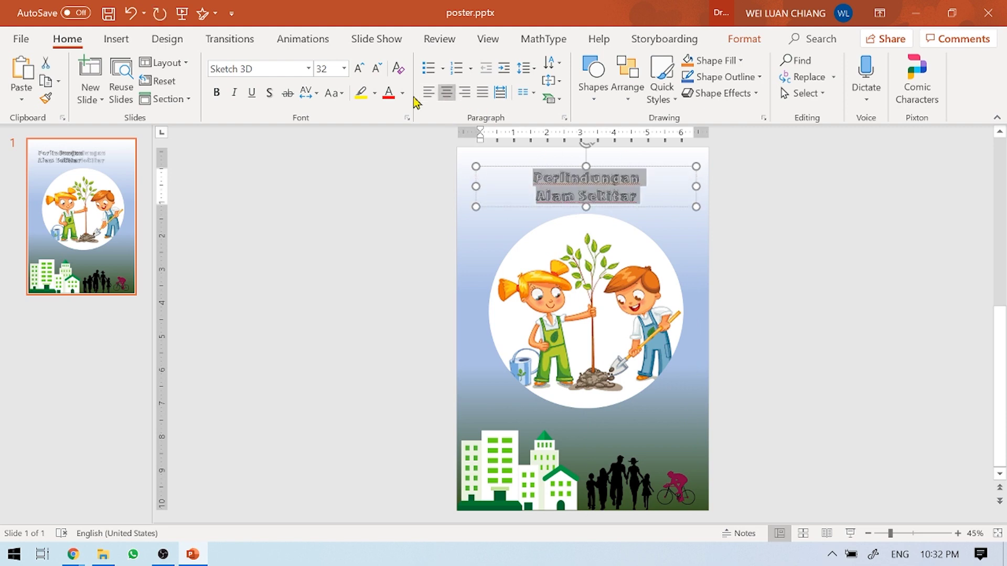
pyautogui.click(358, 69)
pyautogui.click(358, 69)
pyautogui.click(358, 70)
pyautogui.click(358, 69)
pyautogui.click(358, 69)
pyautogui.click(358, 69)
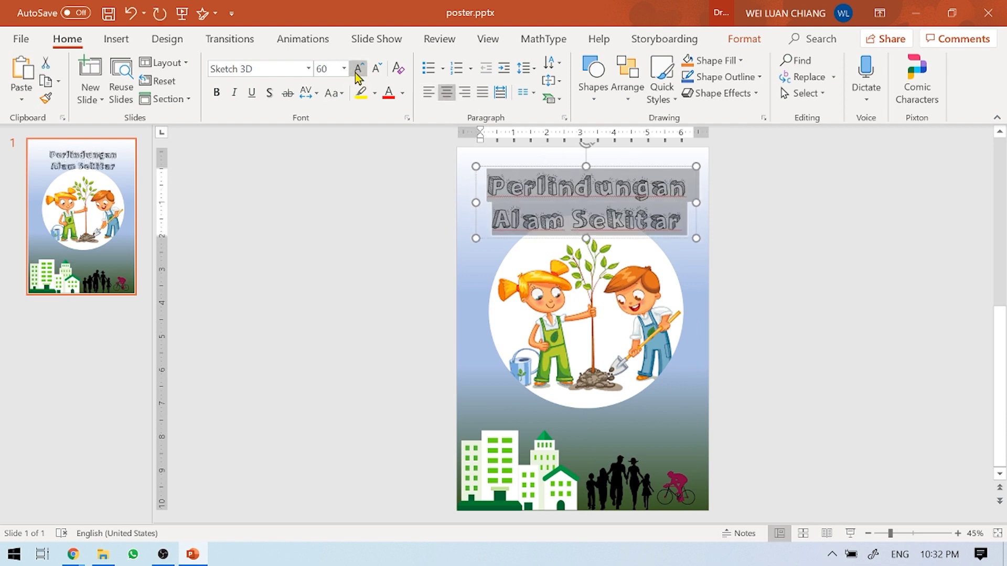
pyautogui.click(667, 172)
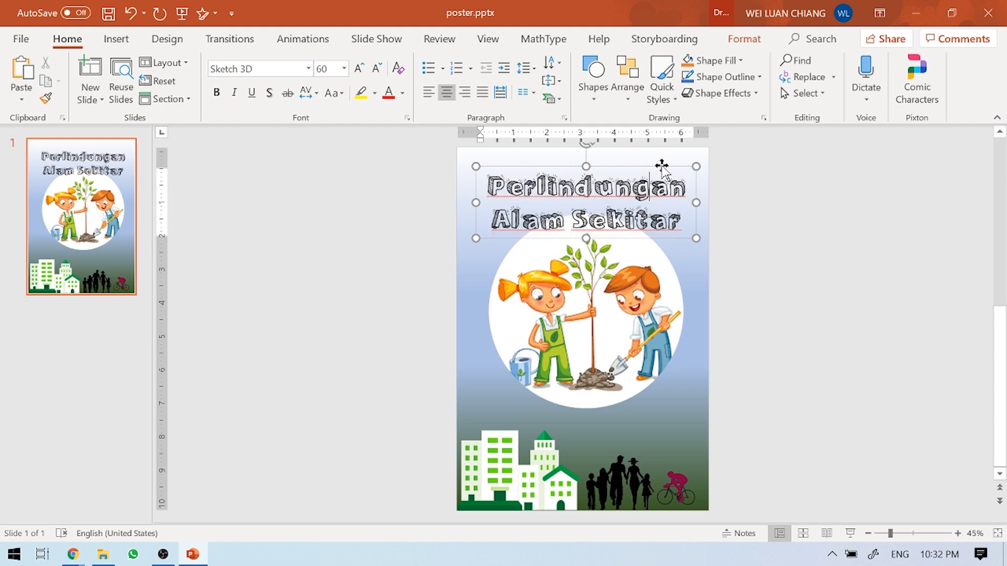
pyautogui.moveTo(662, 165); pyautogui.dragTo(663, 150)
pyautogui.moveTo(638, 277); pyautogui.dragTo(639, 283)
pyautogui.click(636, 217)
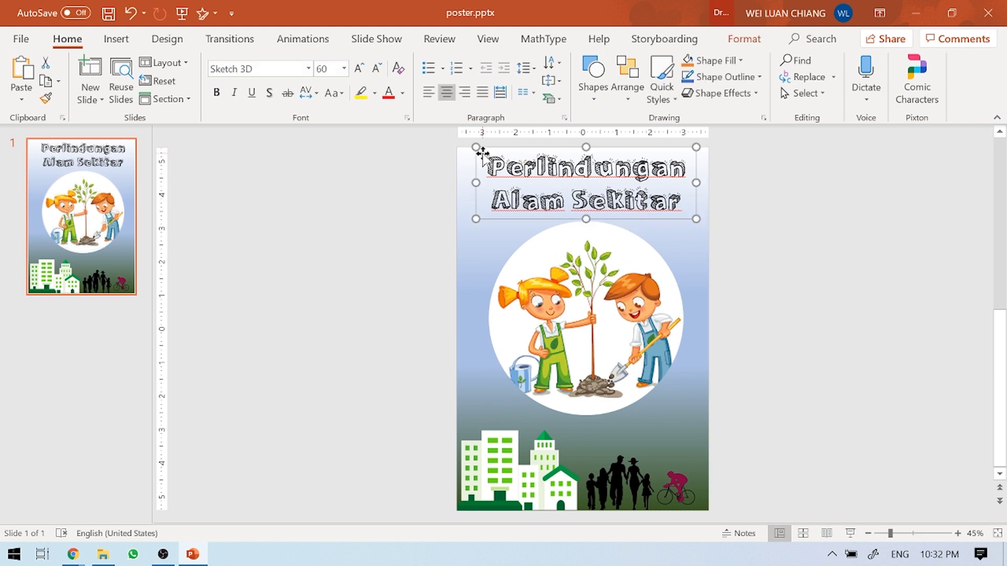
pyautogui.click(402, 94)
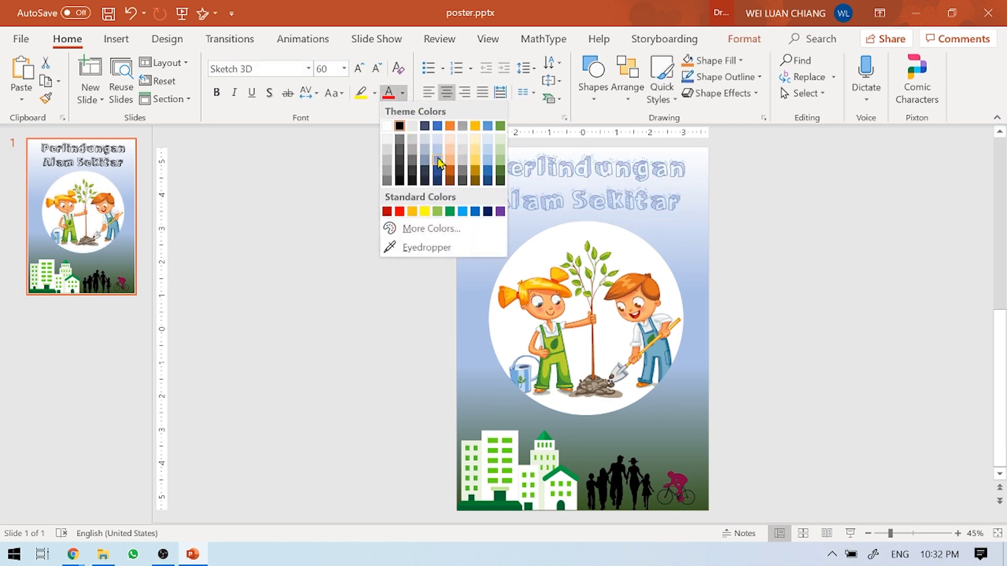
pyautogui.click(455, 180)
pyautogui.click(864, 188)
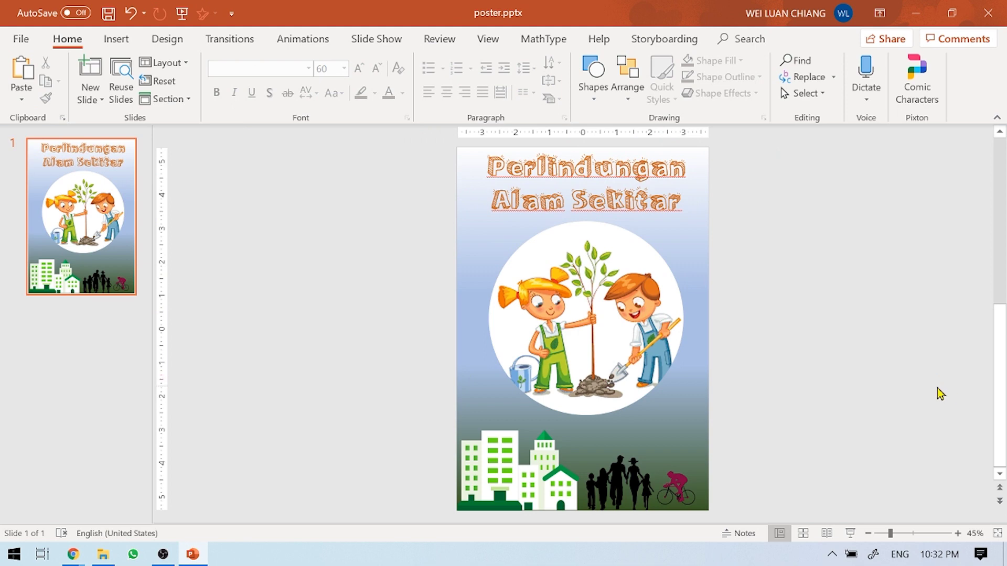
pyautogui.click(118, 45)
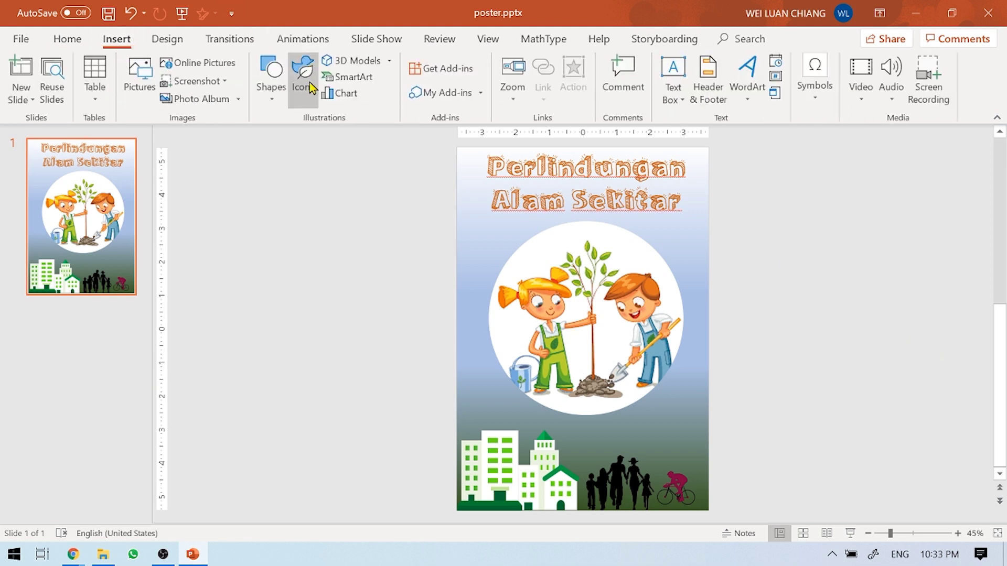
# Insert the hummingbird icon from the Animals icons and place it at upper left below the title.
pyautogui.click(310, 89)
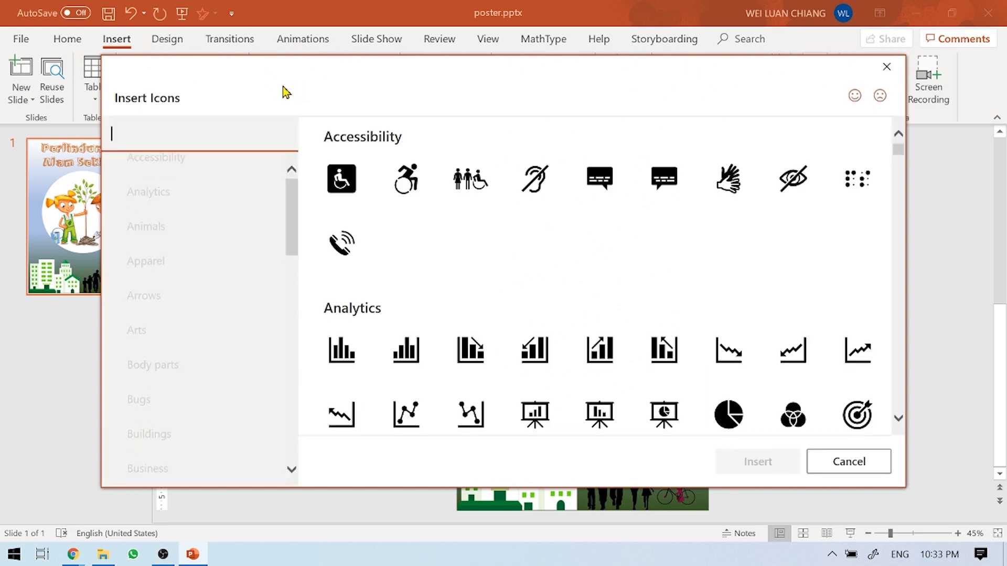
pyautogui.click(187, 248)
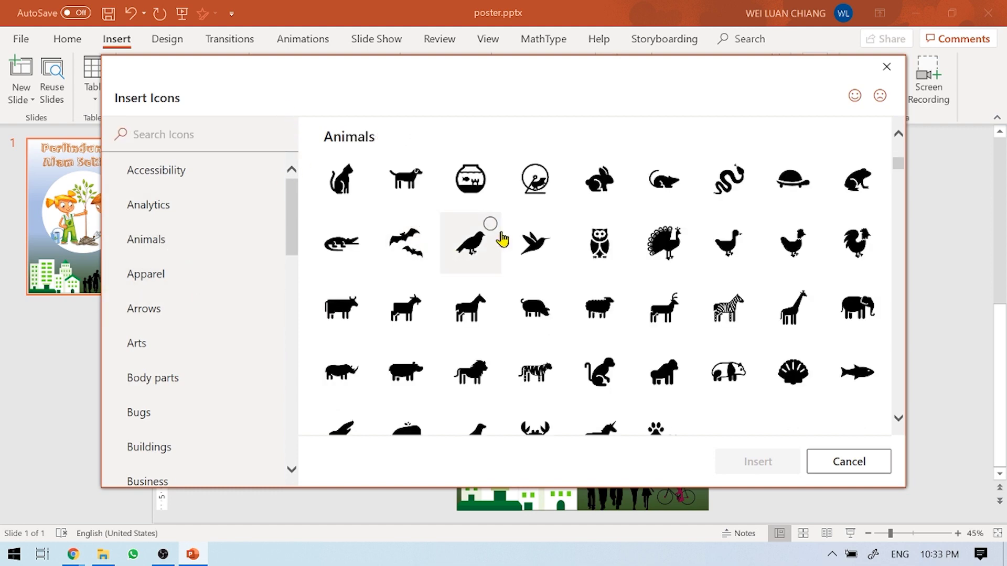
pyautogui.click(534, 242)
pyautogui.click(758, 462)
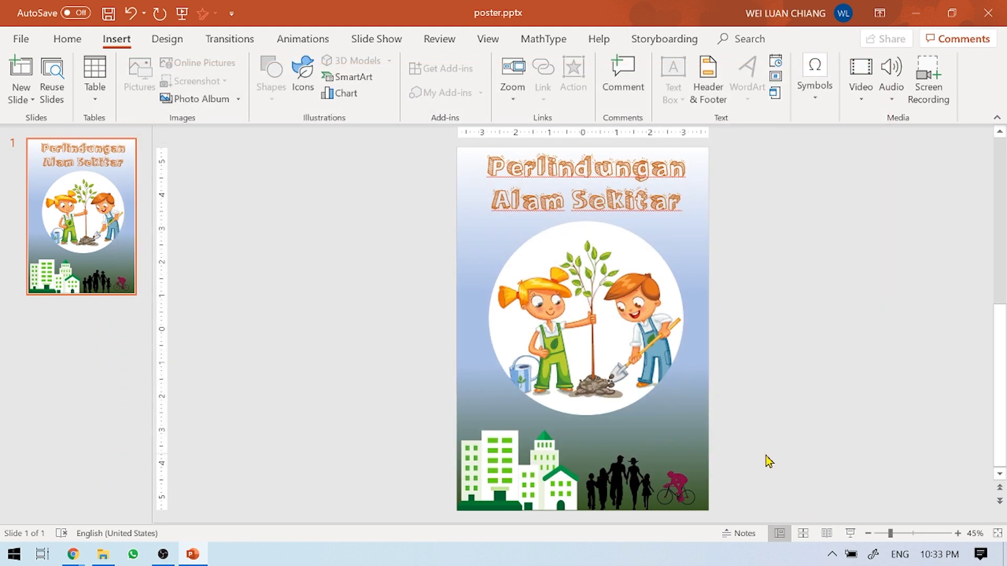
pyautogui.moveTo(580, 329); pyautogui.dragTo(488, 236)
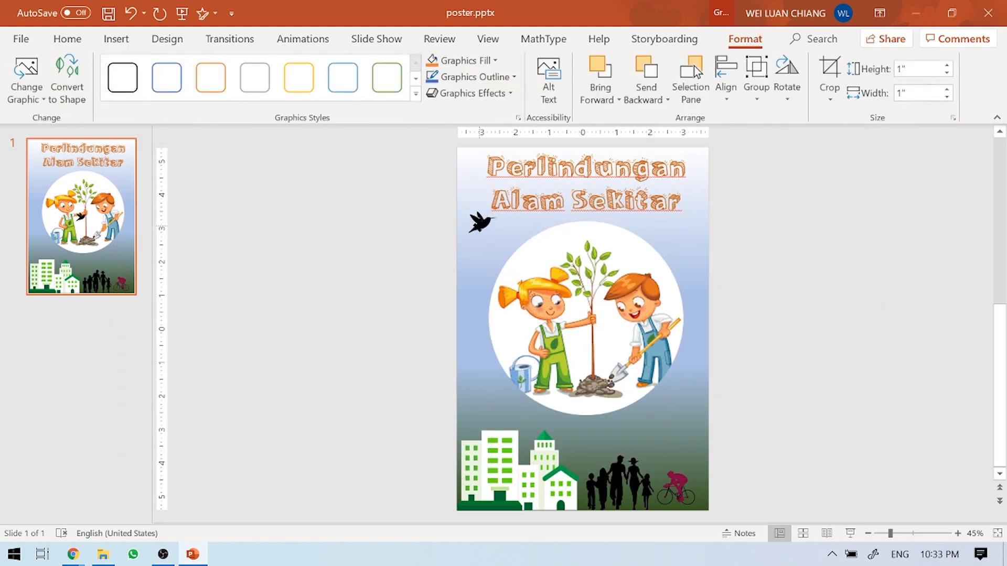
pyautogui.click(858, 321)
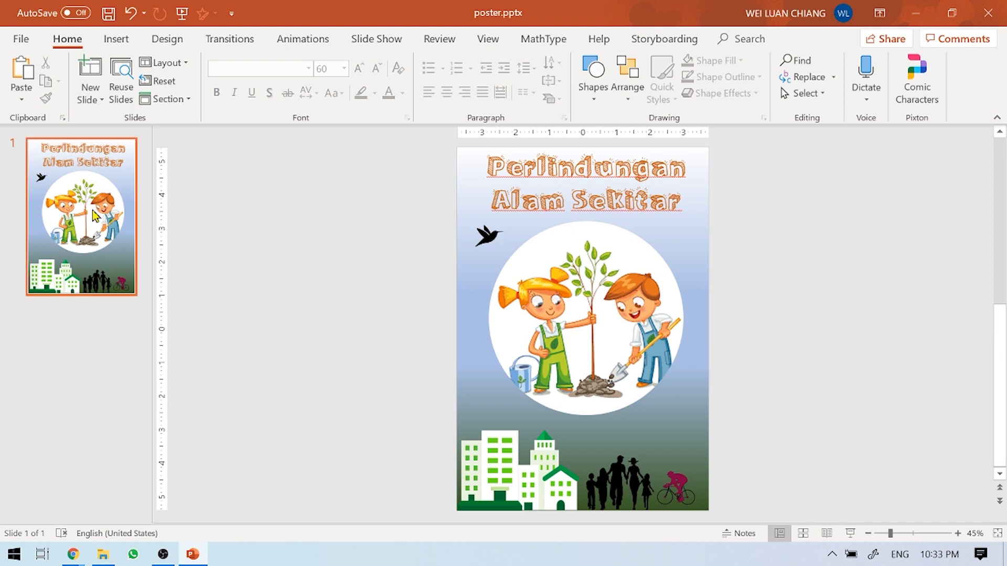
# Save the poster as poster.pptx on the Desktop, replacing the existing file.
pyautogui.click(16, 47)
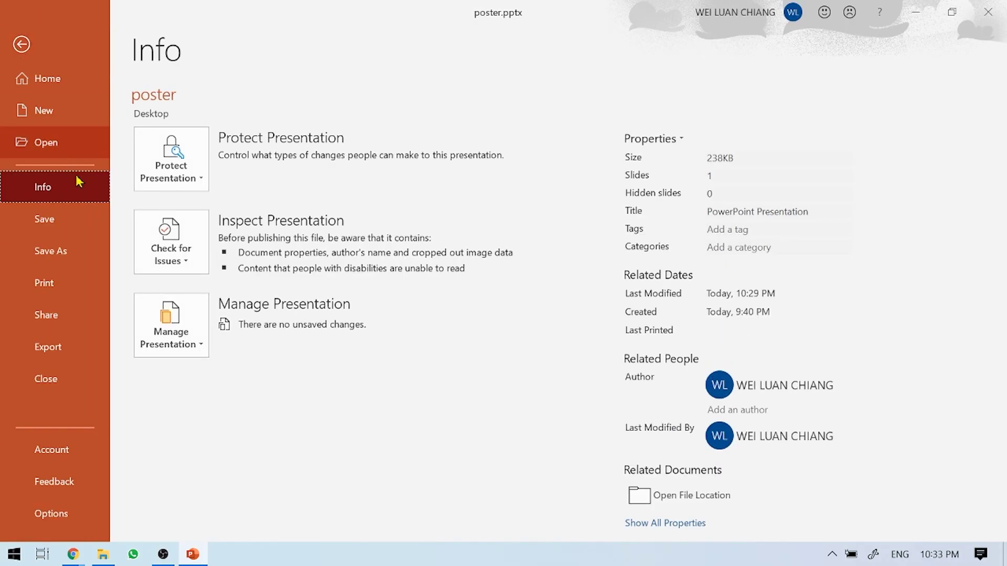
pyautogui.click(85, 245)
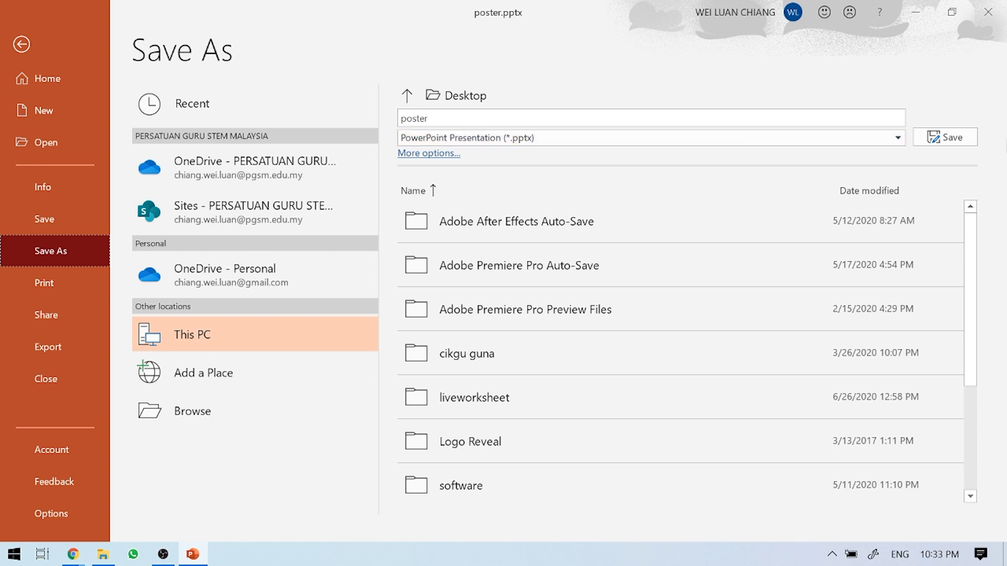
pyautogui.click(967, 140)
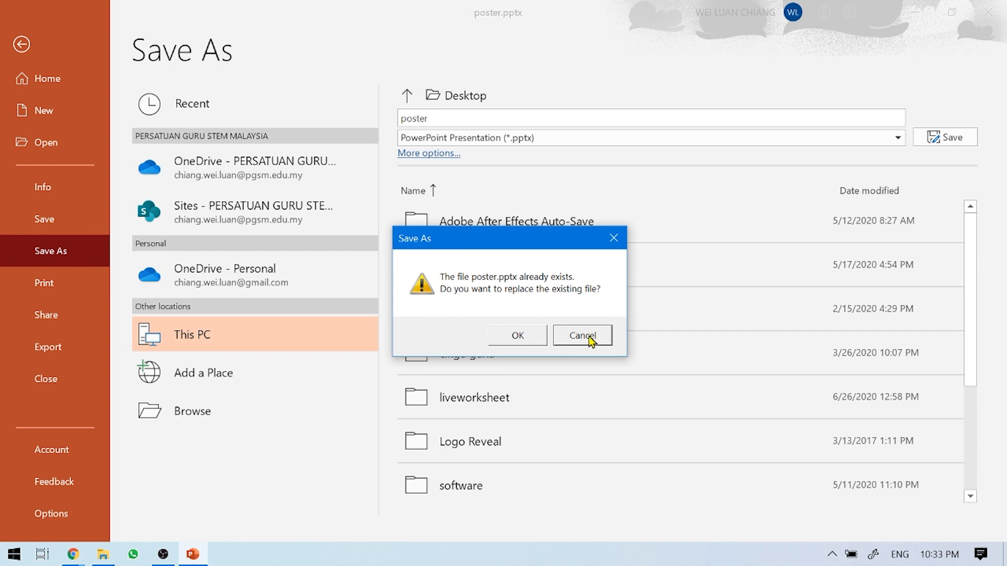
pyautogui.click(535, 337)
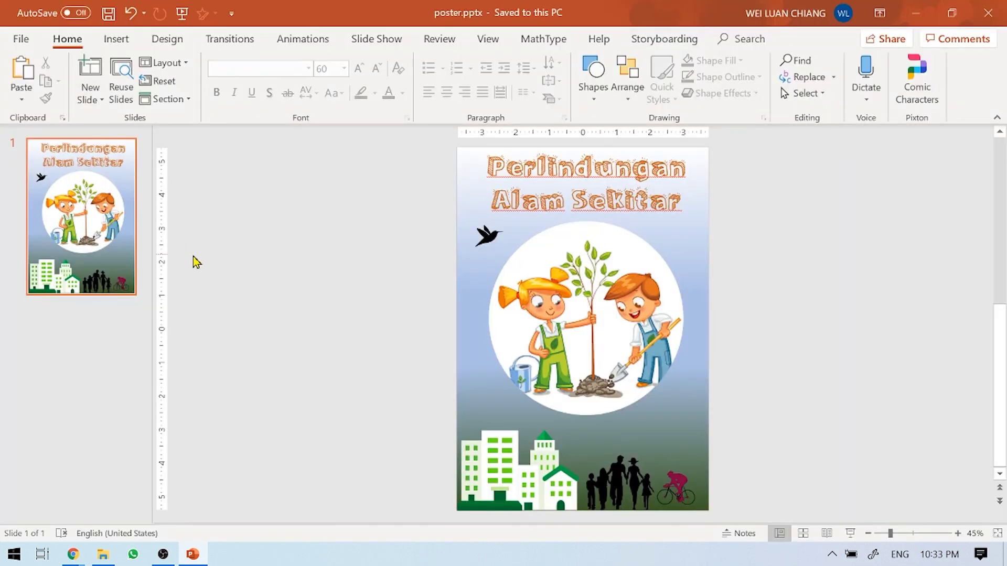
pyautogui.click(24, 38)
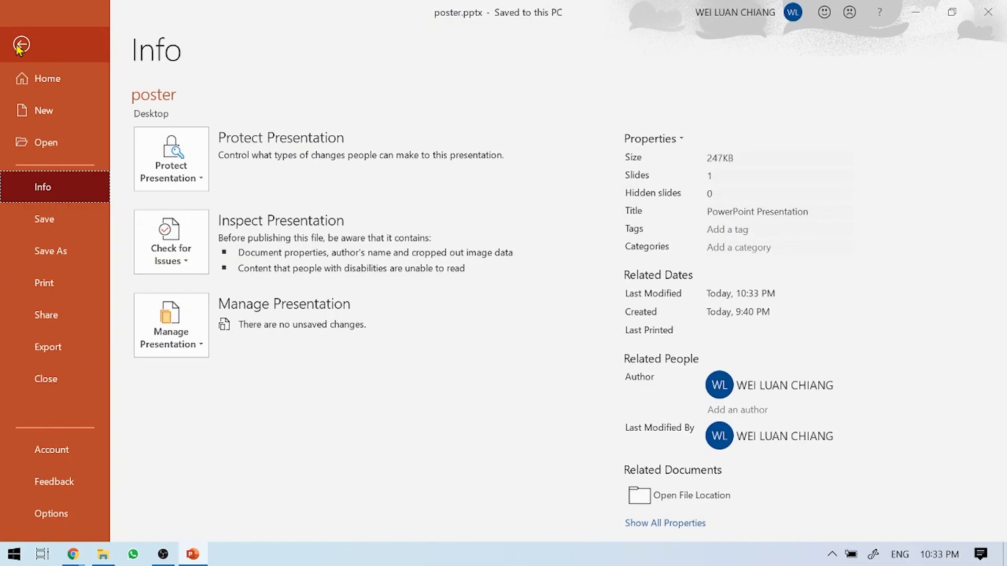
# Save a JPEG File Interchange Format (*.jpg) copy named poster, exporting just this one slide.
pyautogui.click(70, 253)
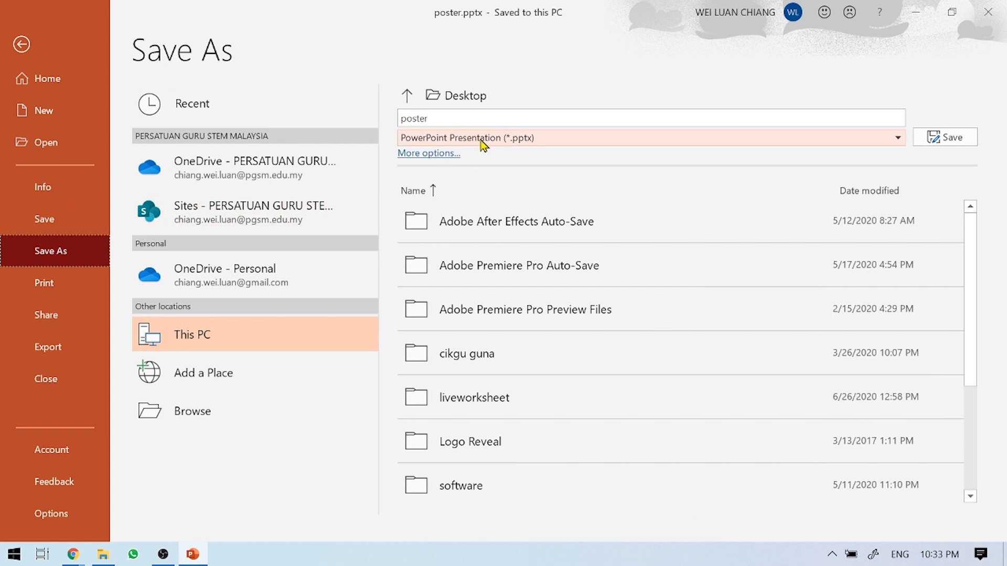
pyautogui.click(898, 137)
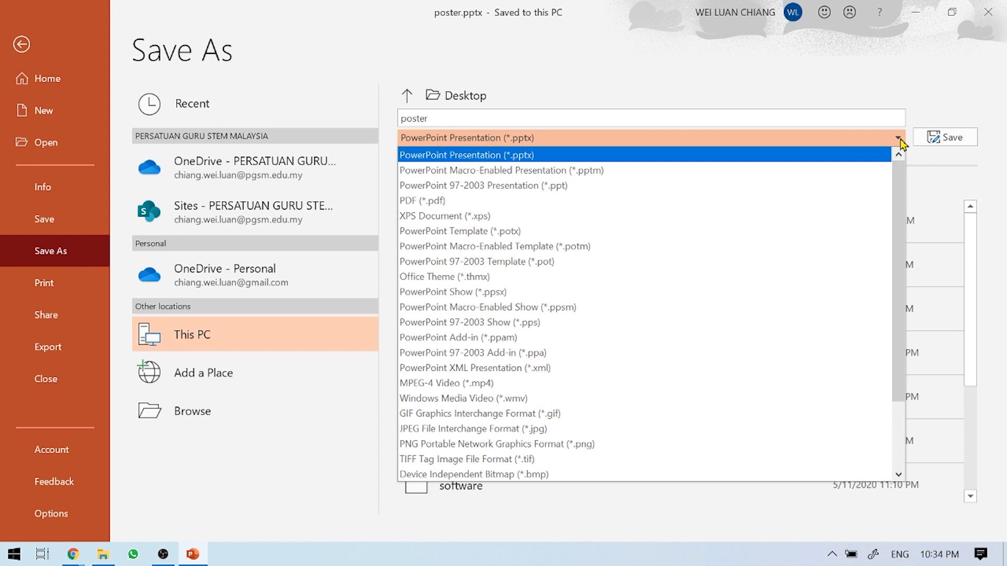
pyautogui.scroll(-1, 839, 262)
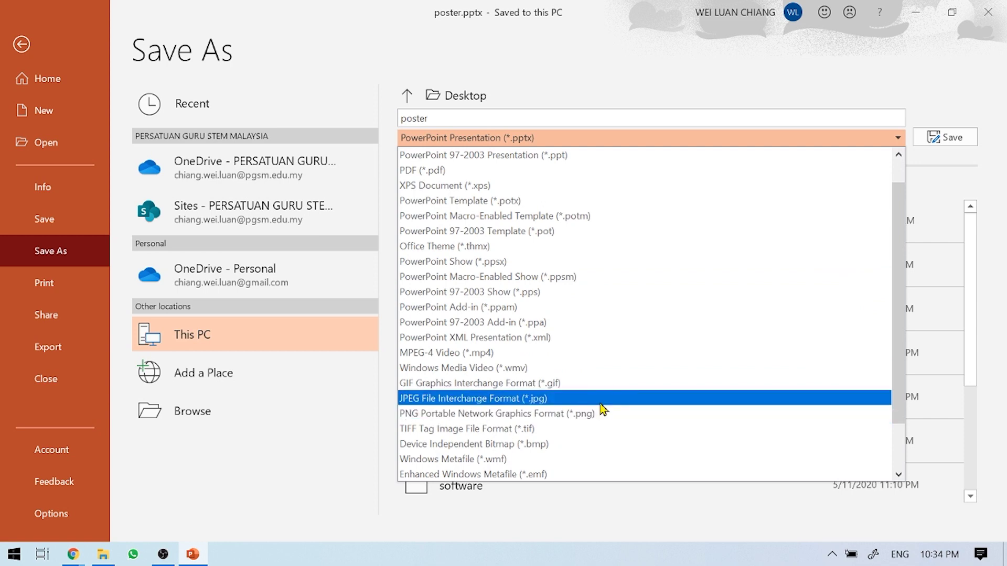
pyautogui.scroll(-1, 603, 410)
pyautogui.scroll(-1, 603, 409)
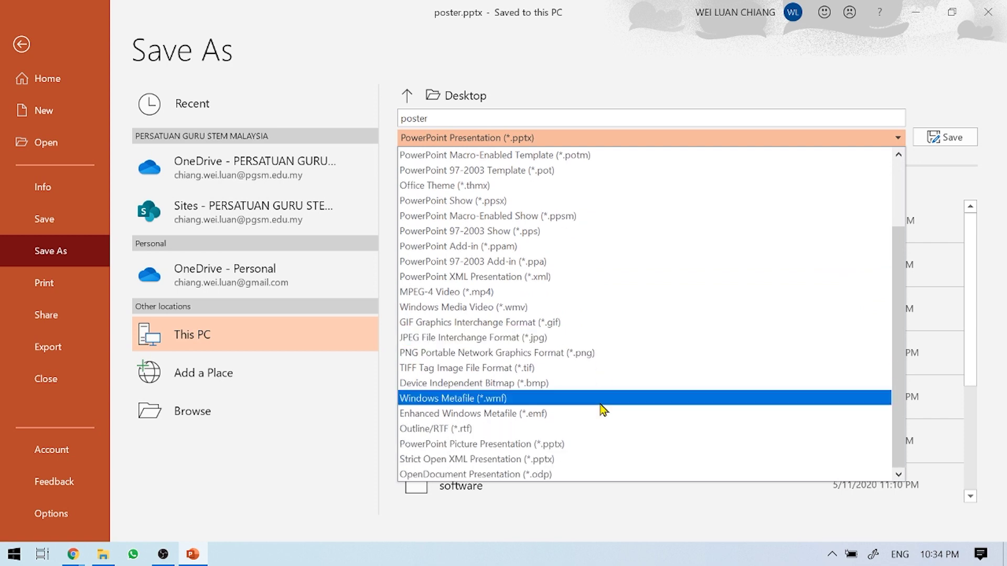
pyautogui.scroll(1, 601, 409)
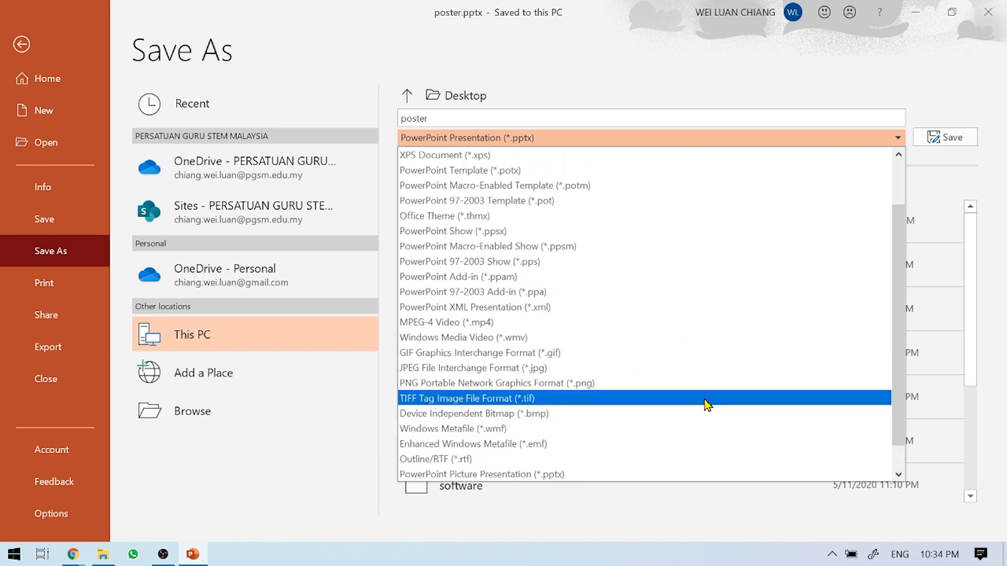
pyautogui.scroll(2, 705, 404)
pyautogui.scroll(1, 687, 326)
pyautogui.scroll(1, 682, 315)
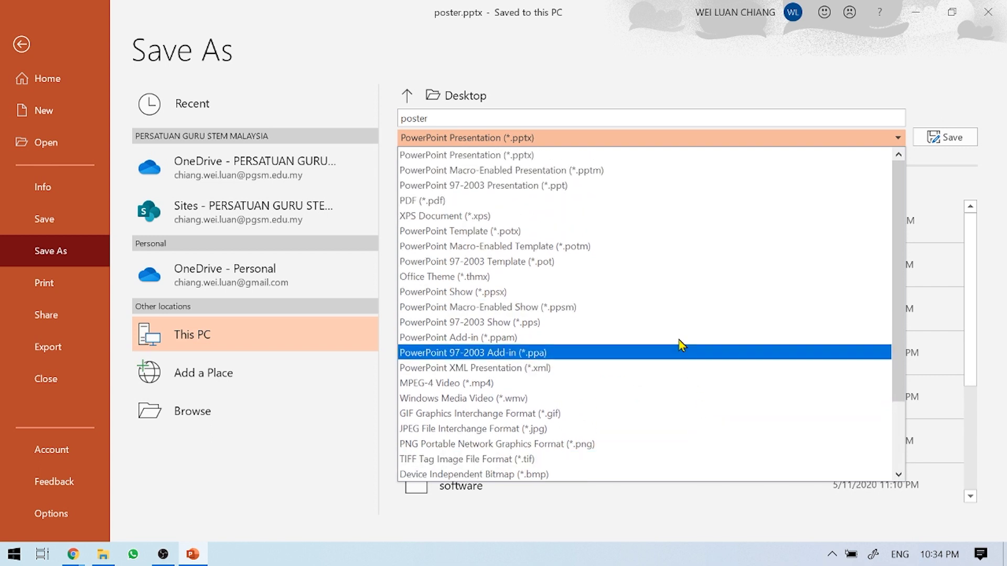
pyautogui.scroll(-1, 688, 178)
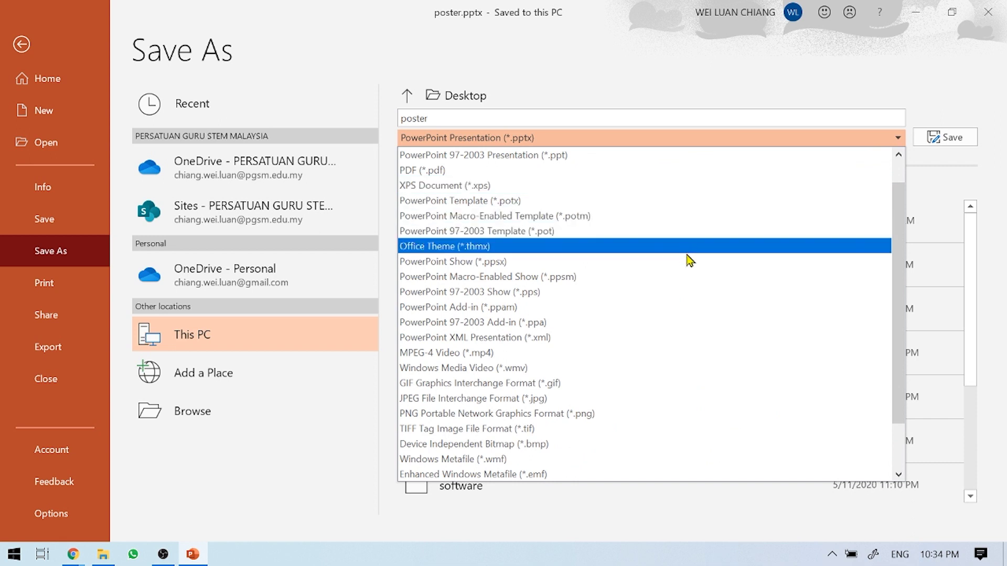
pyautogui.scroll(-1, 688, 338)
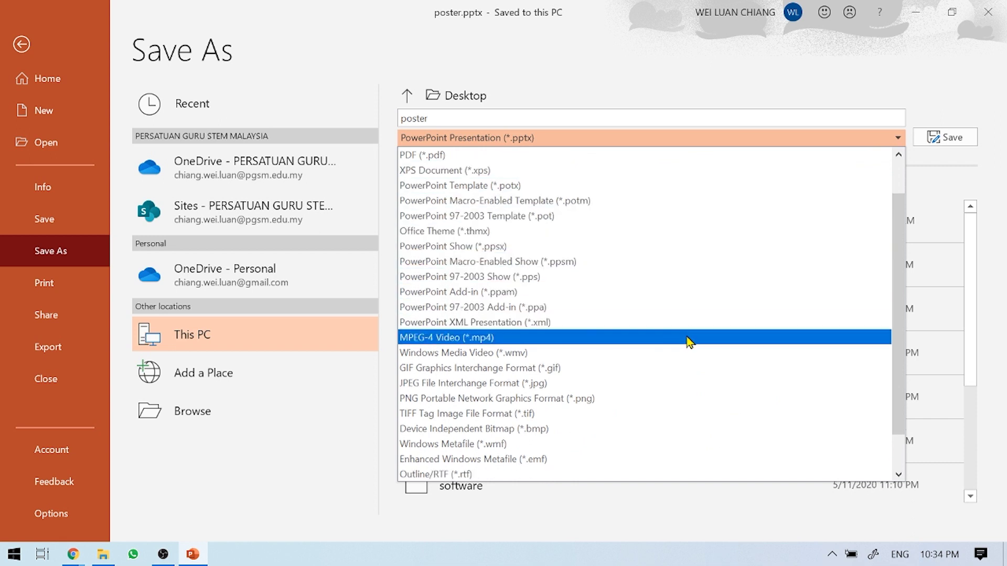
pyautogui.scroll(-2, 689, 342)
pyautogui.scroll(-1, 690, 342)
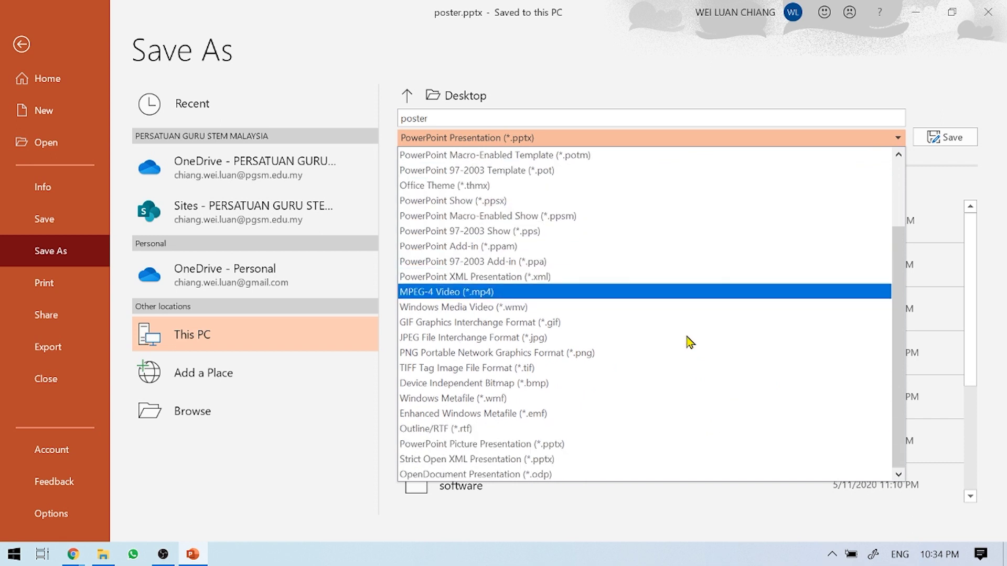
pyautogui.scroll(2, 688, 341)
pyautogui.scroll(2, 687, 341)
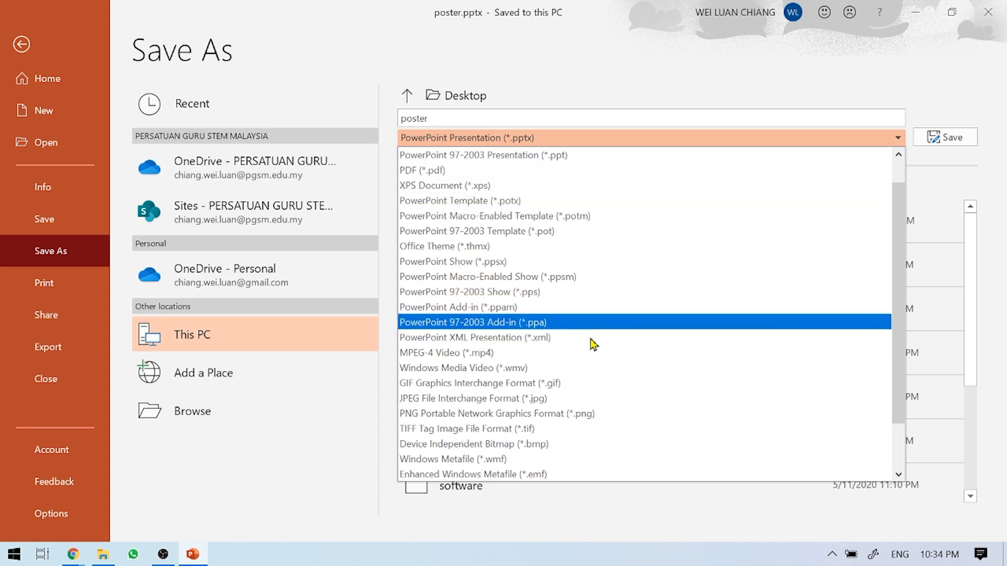
pyautogui.click(613, 402)
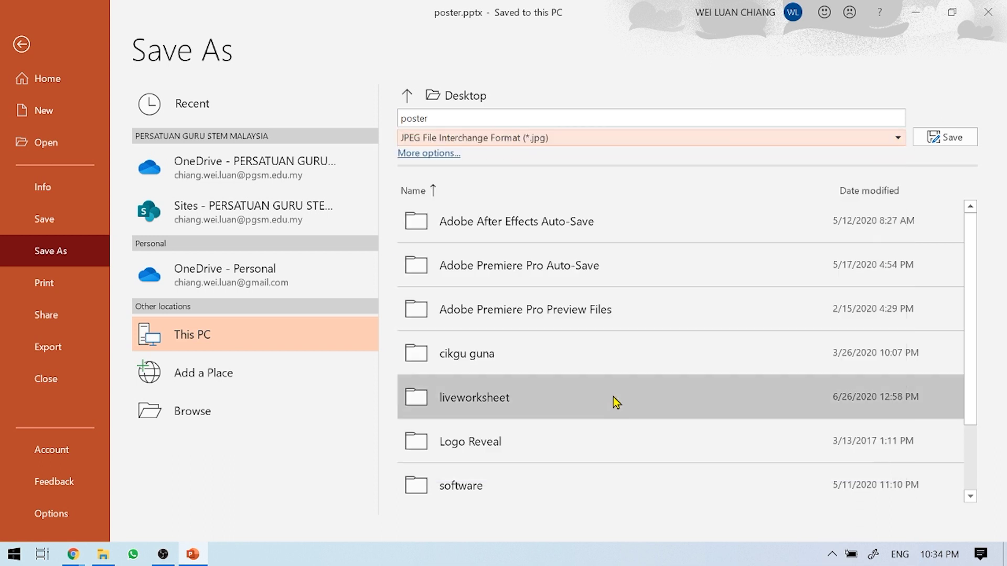
pyautogui.click(939, 141)
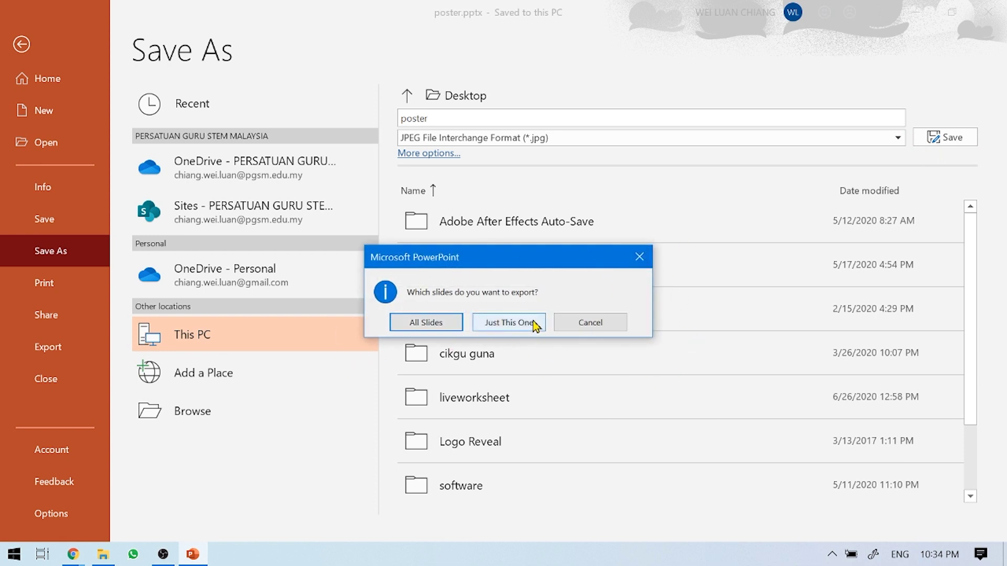
pyautogui.click(535, 323)
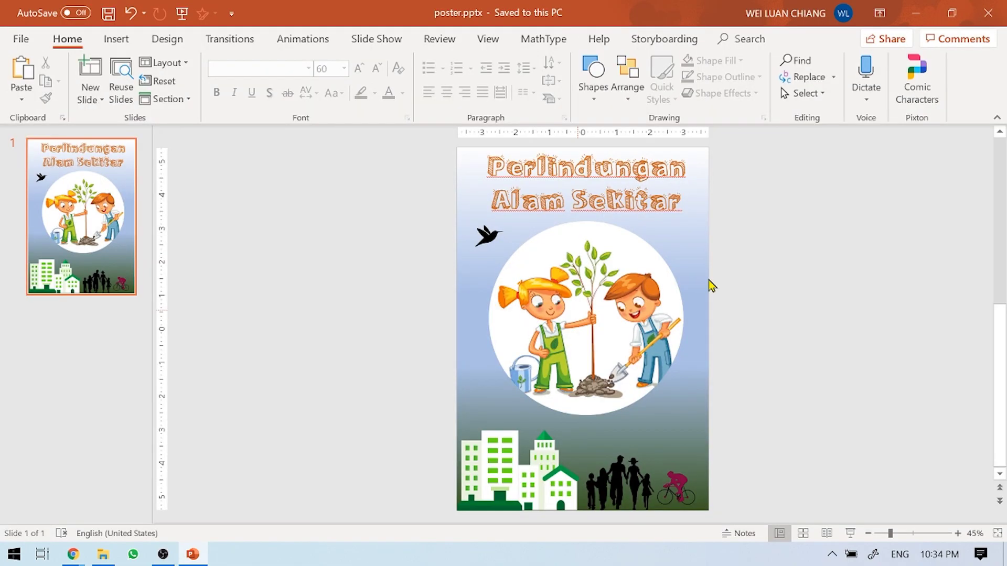
# Minimize PowerPoint to reveal poster.jpg beside poster.pptx on the desktop.
pyautogui.click(914, 9)
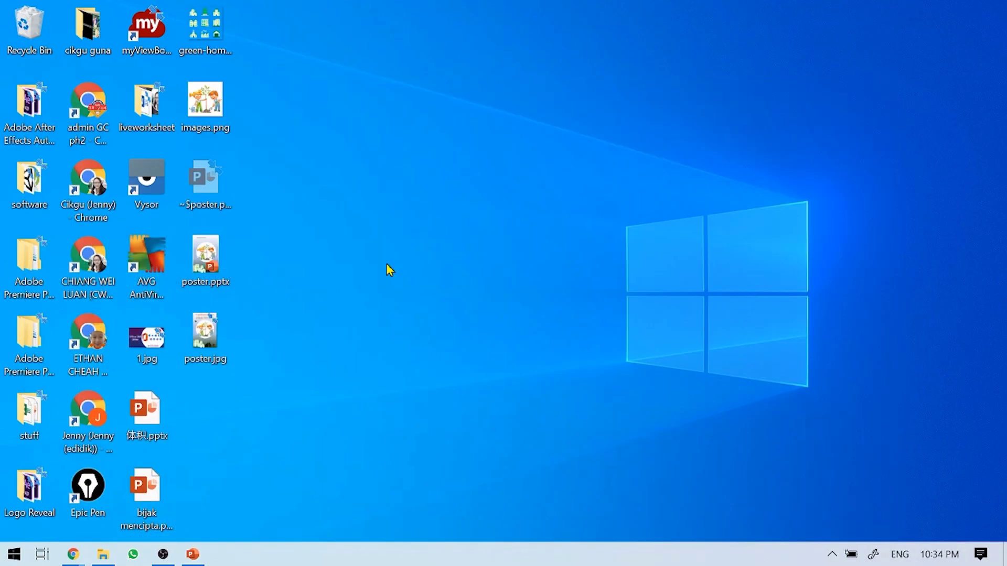